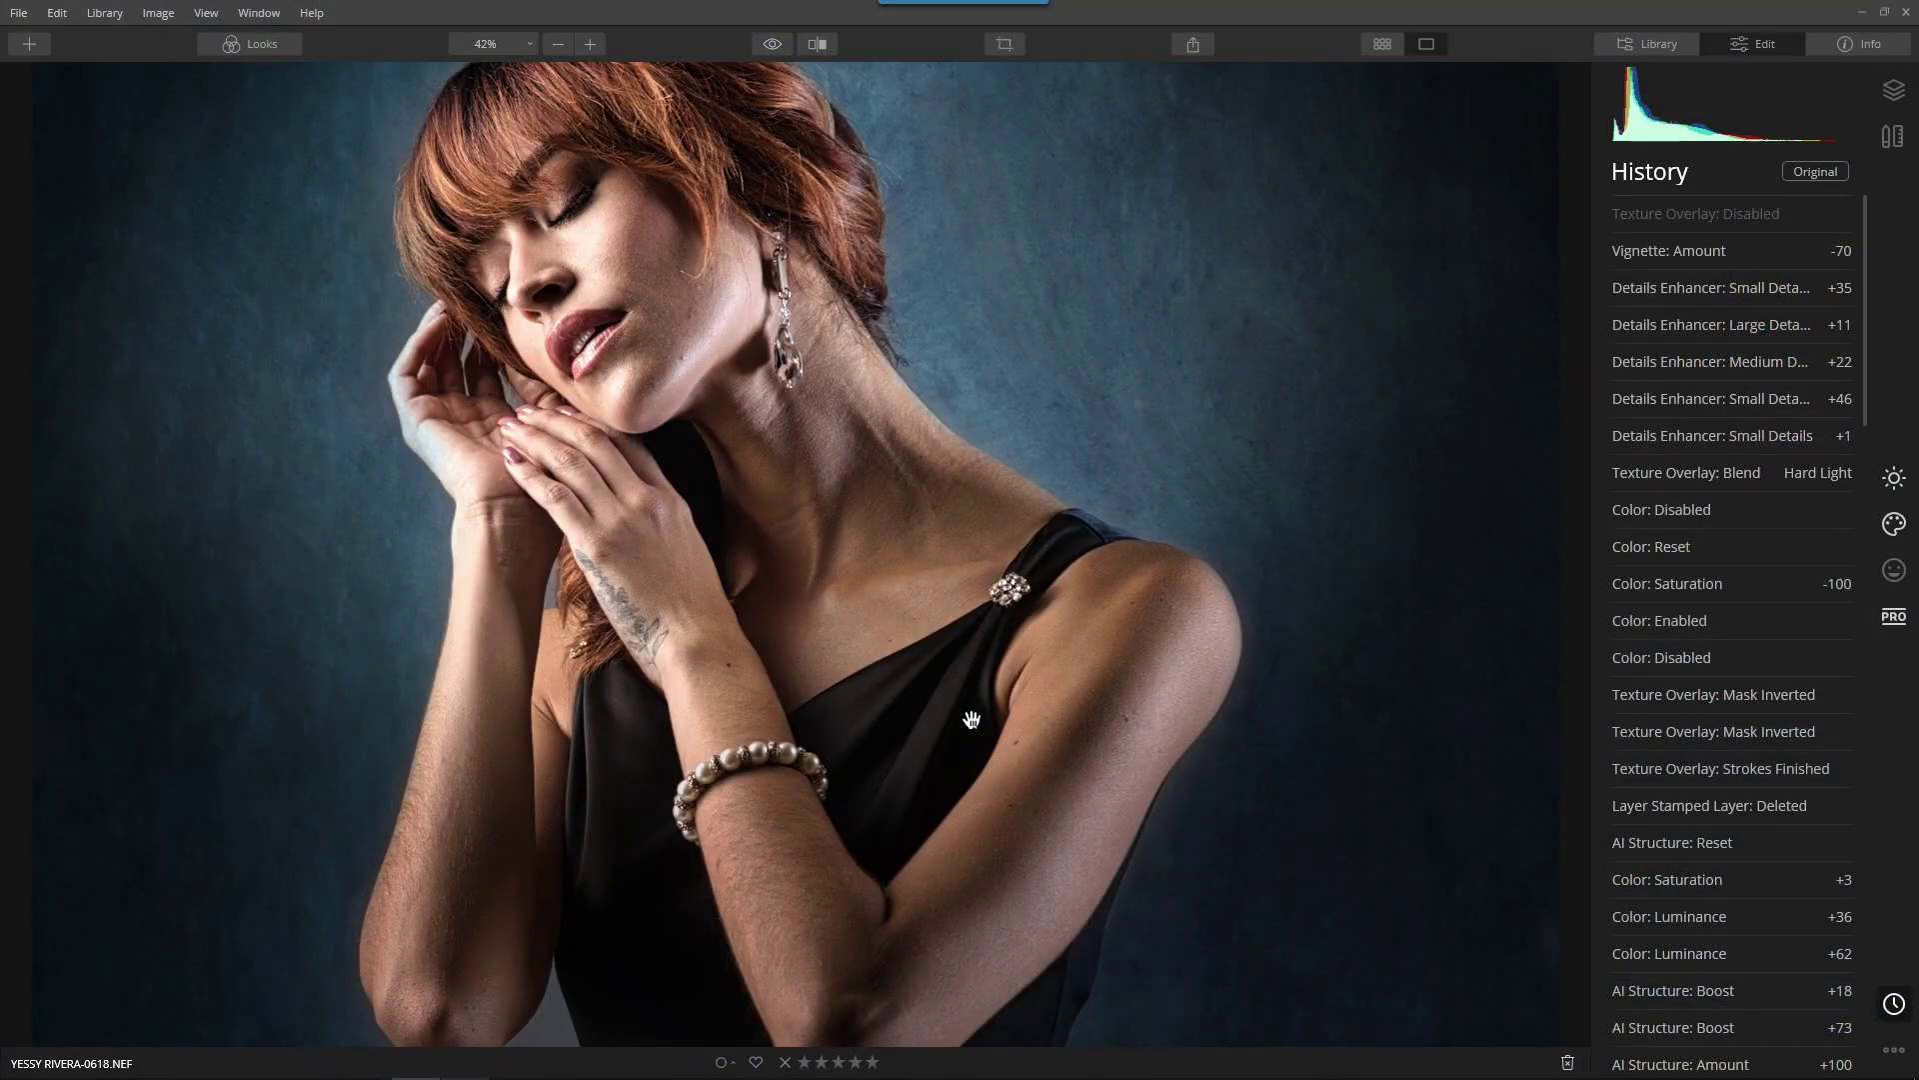
- Compare with the unedited photo, then revert the history to Original Image
{"action": "left_click", "coordinate": [765, 50]}
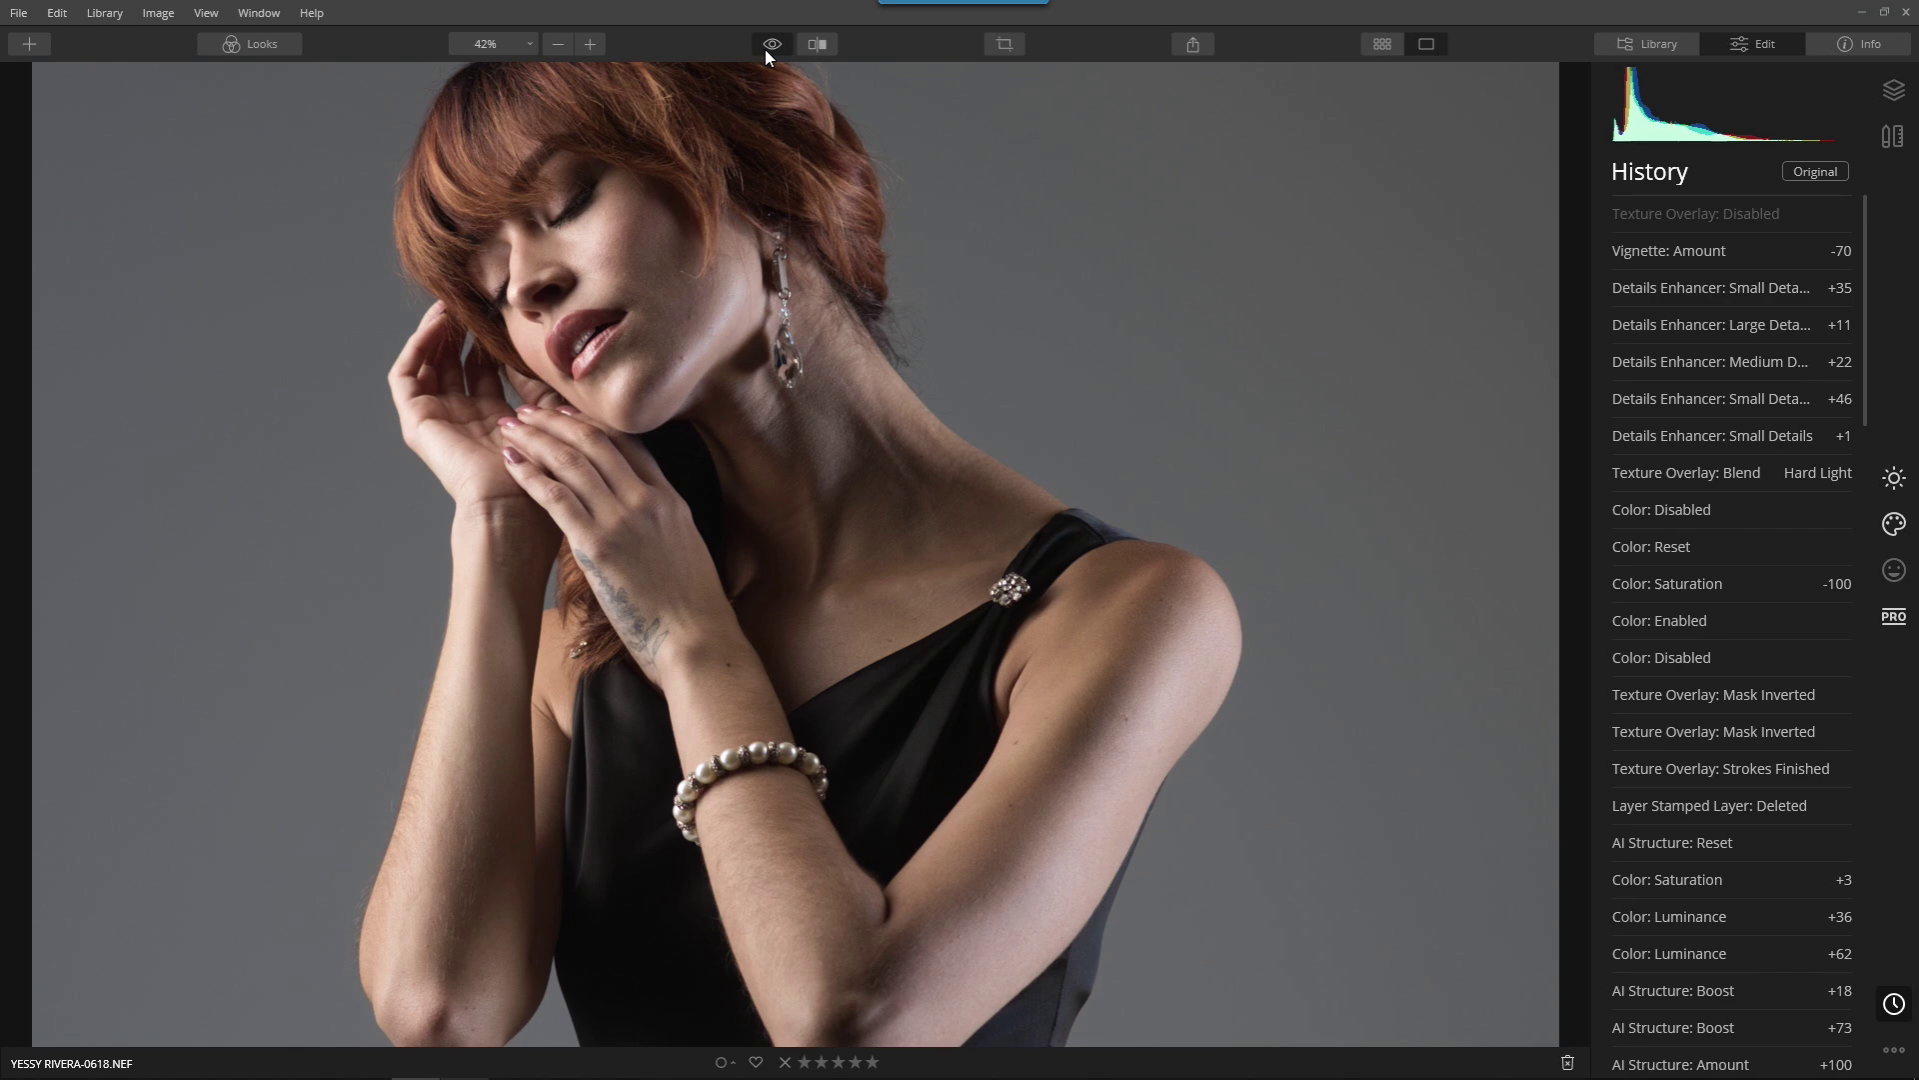
{"action": "left_click", "coordinate": [766, 50]}
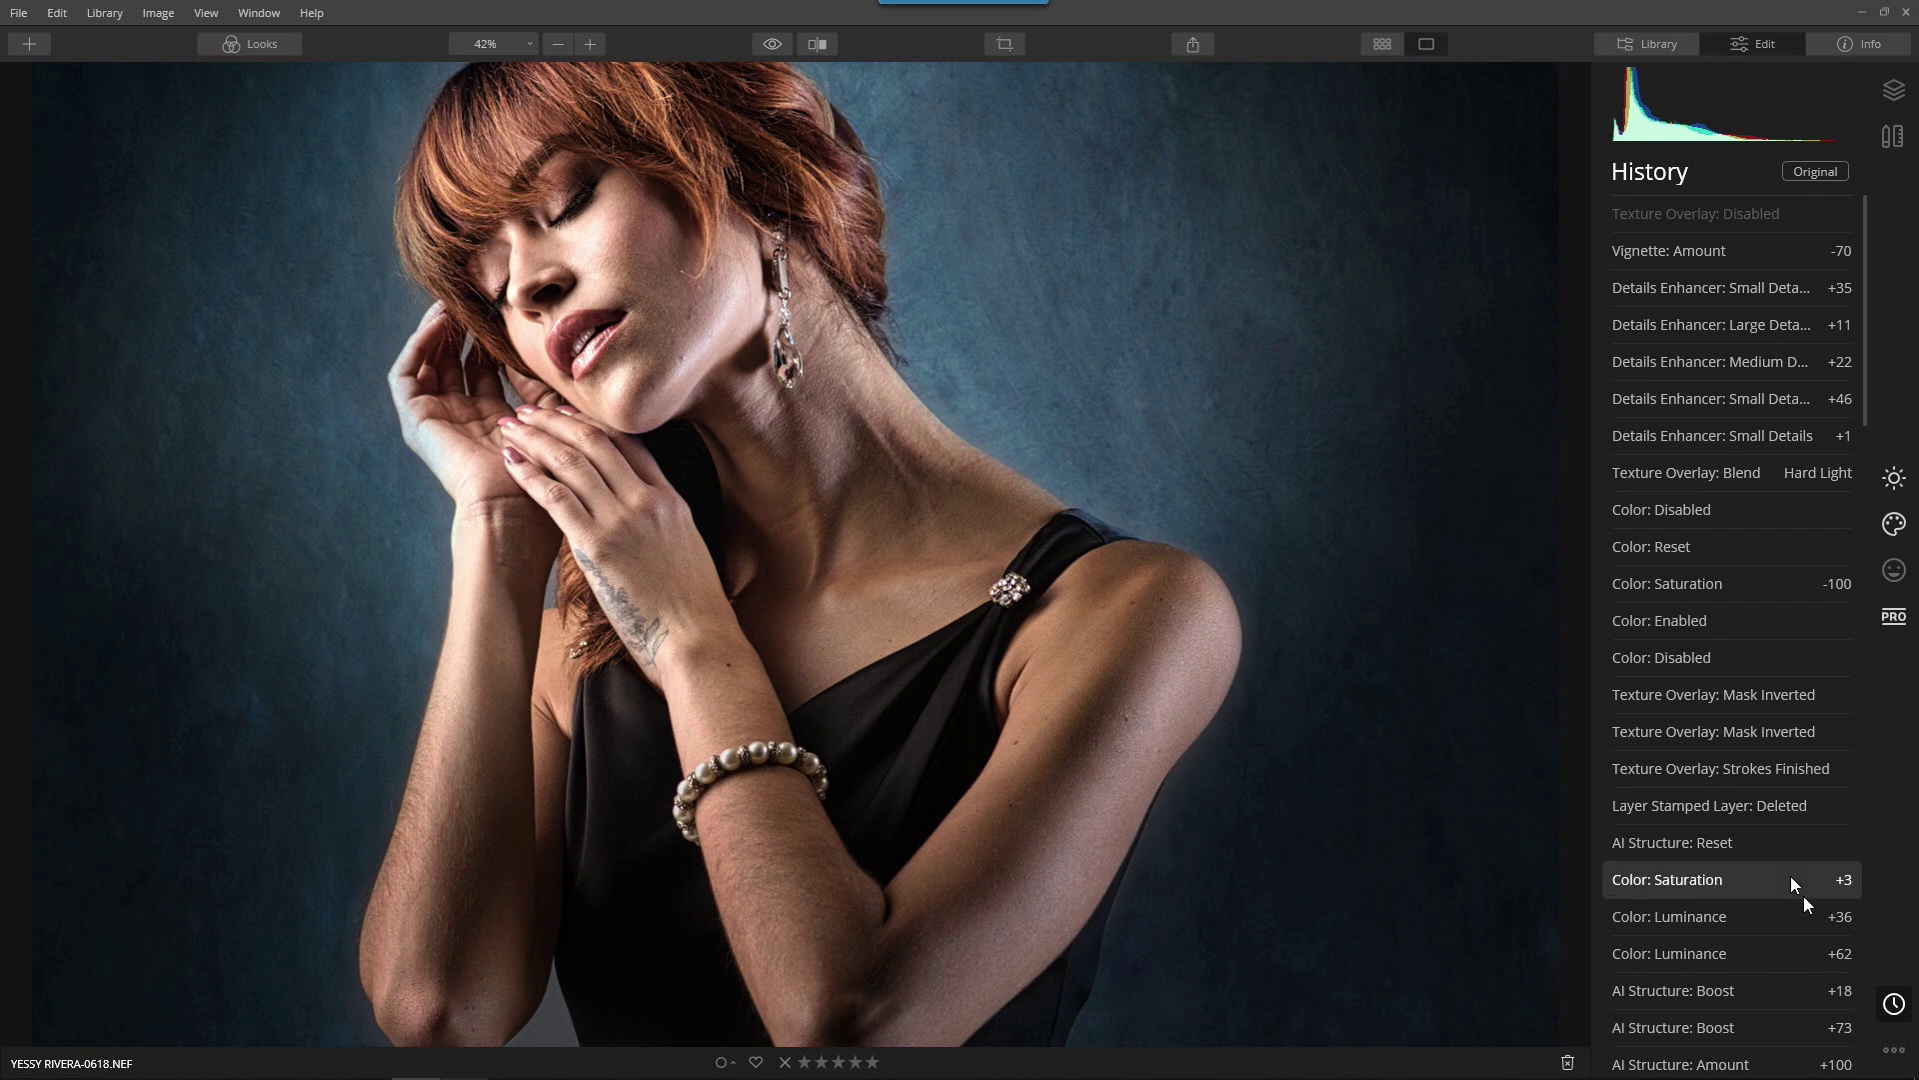
{"action": "scroll", "coordinate": [1786, 949], "scroll_direction": "down", "scroll_amount": 5}
{"action": "scroll", "coordinate": [1782, 1030], "scroll_direction": "down", "scroll_amount": 10}
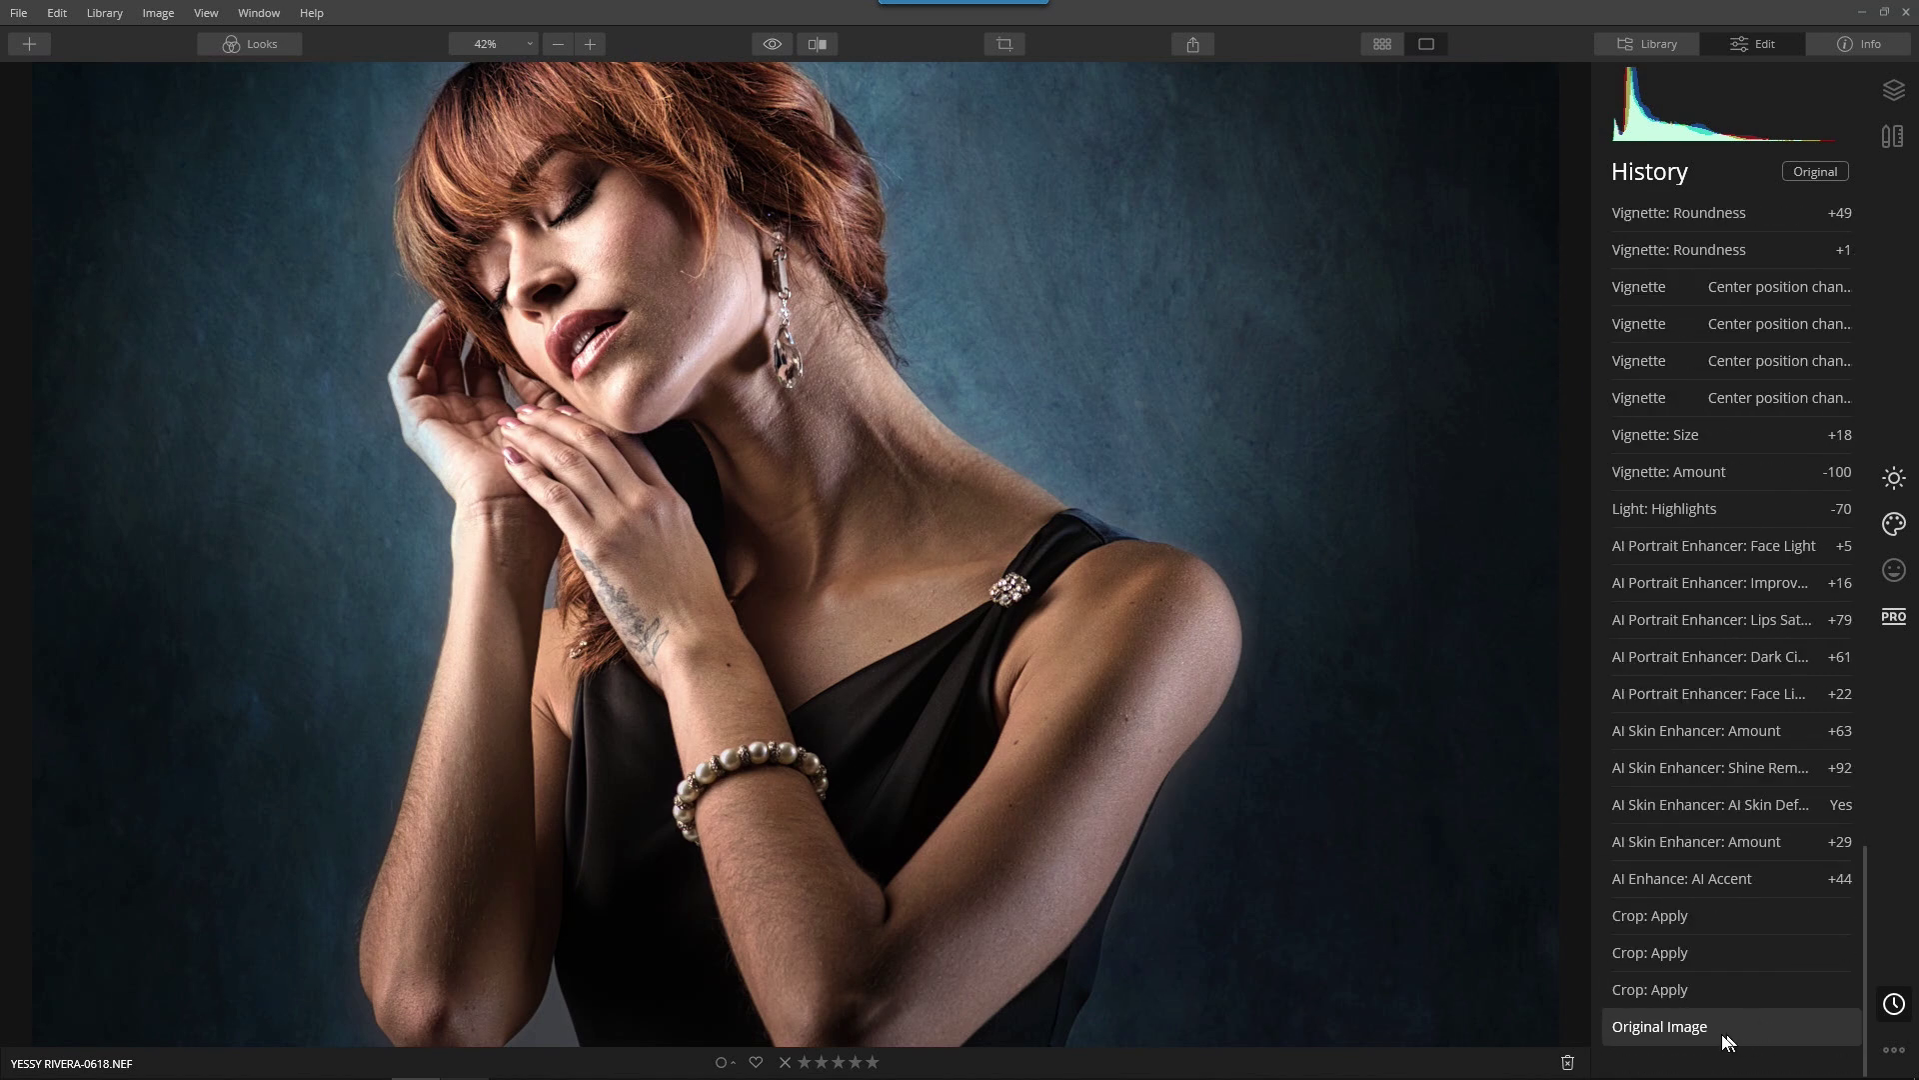
{"action": "left_click", "coordinate": [1721, 1032]}
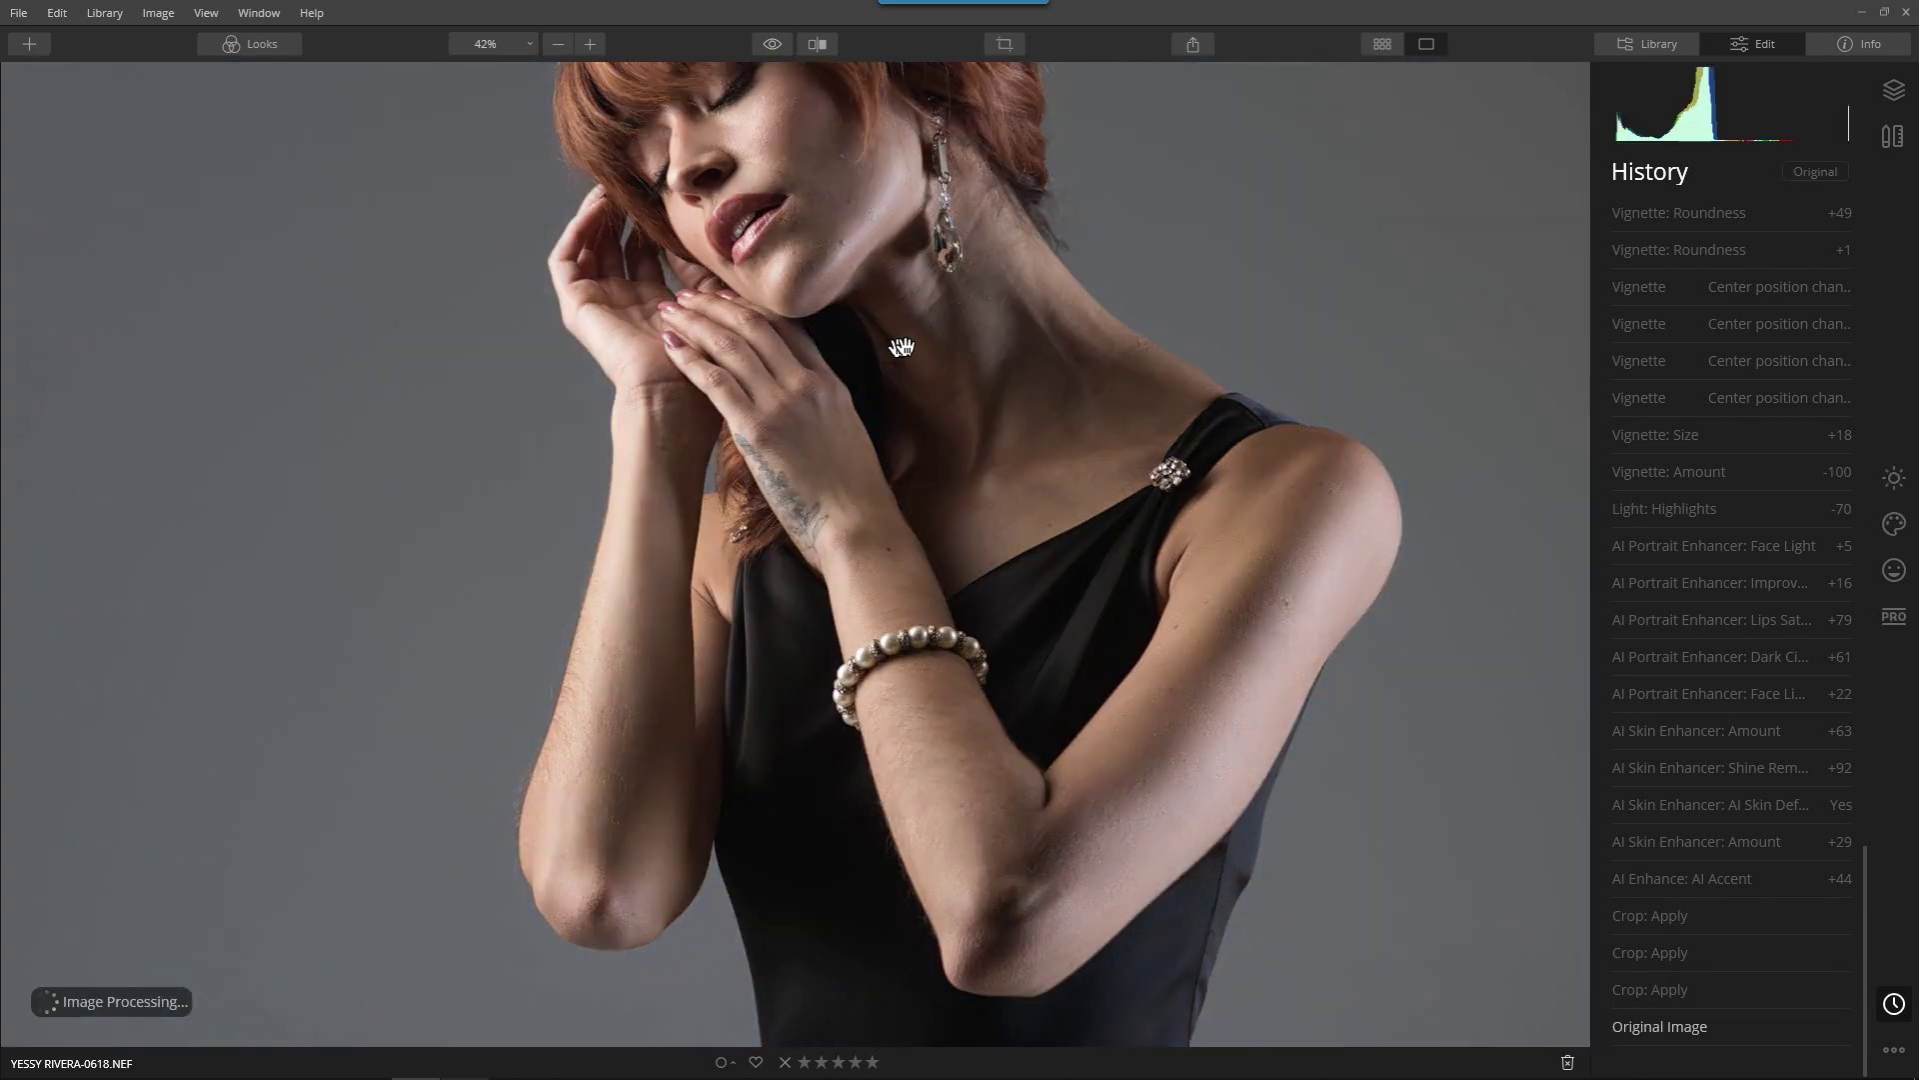
- Set zoom to Fit and restore the top Crop: Apply history state
{"action": "left_click", "coordinate": [516, 40]}
{"action": "left_click", "coordinate": [511, 60]}
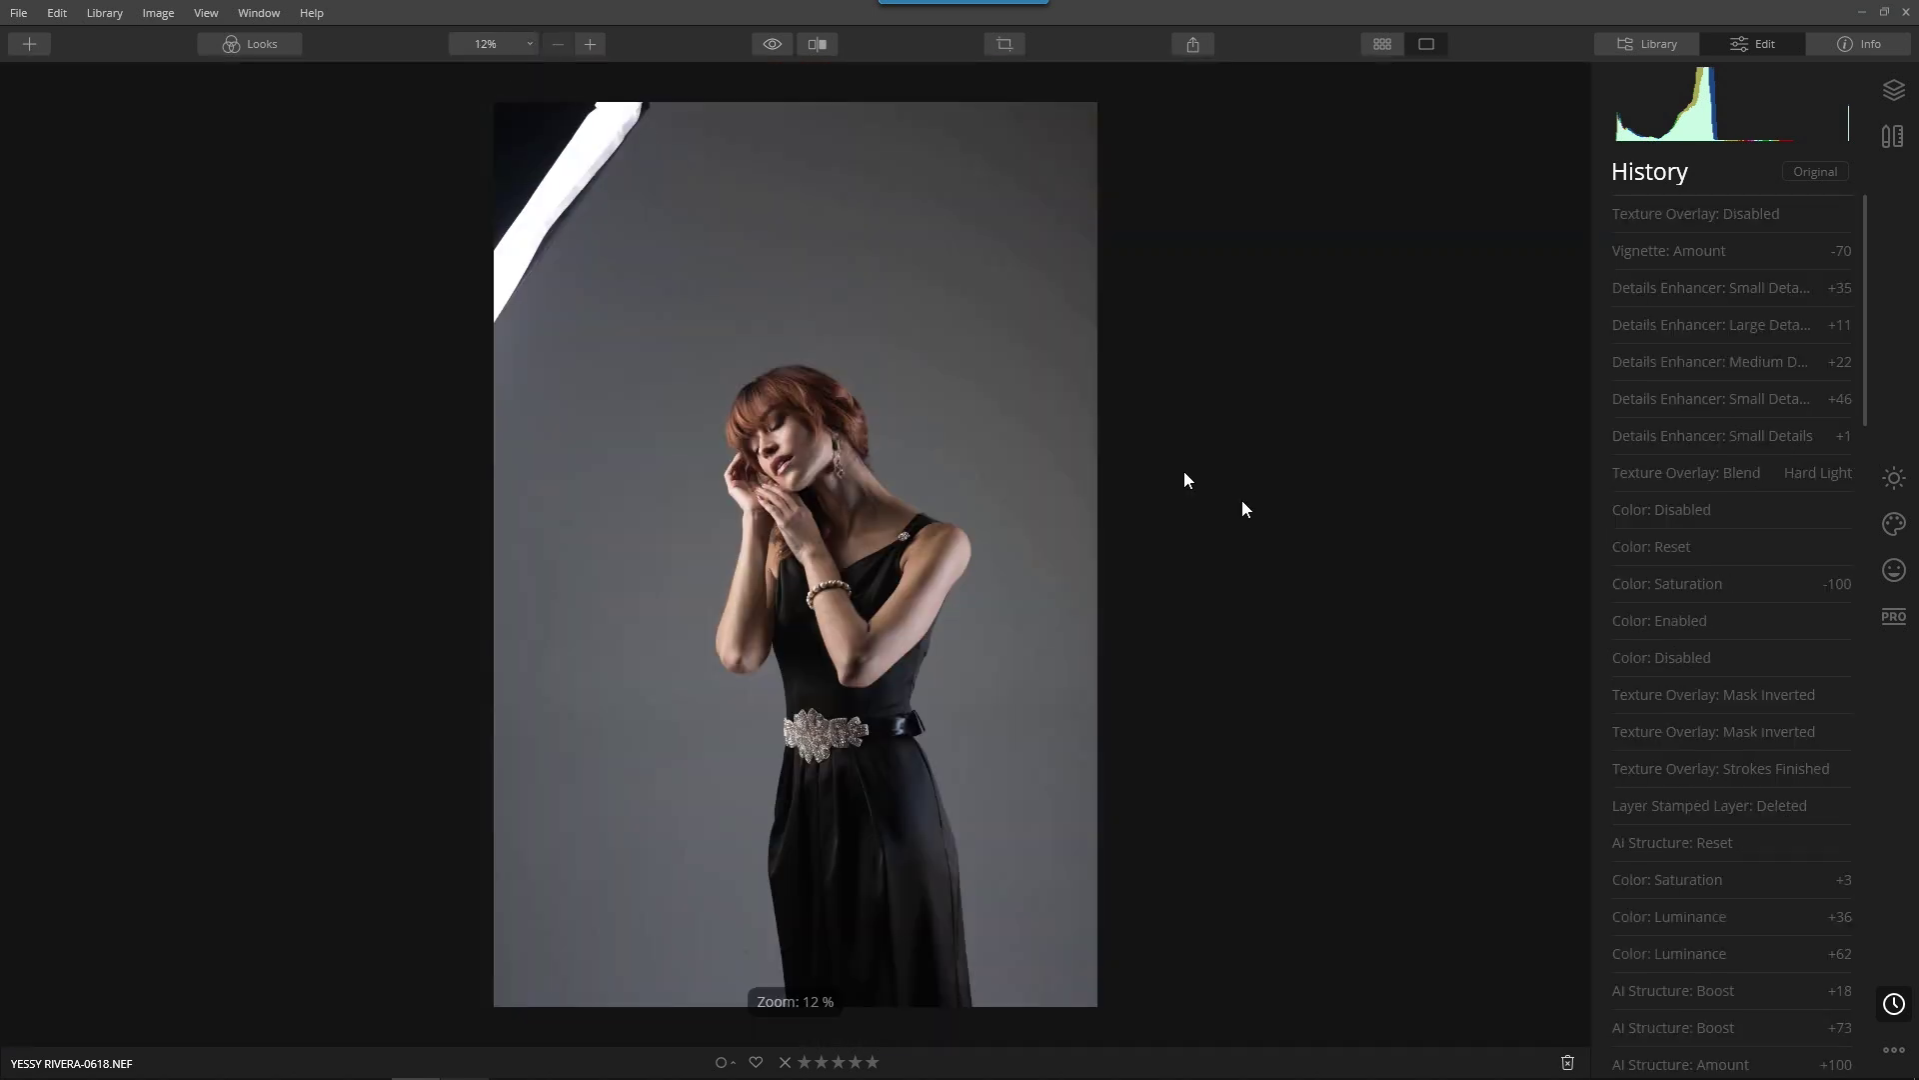
{"action": "scroll", "coordinate": [1789, 900], "scroll_direction": "down", "scroll_amount": 10}
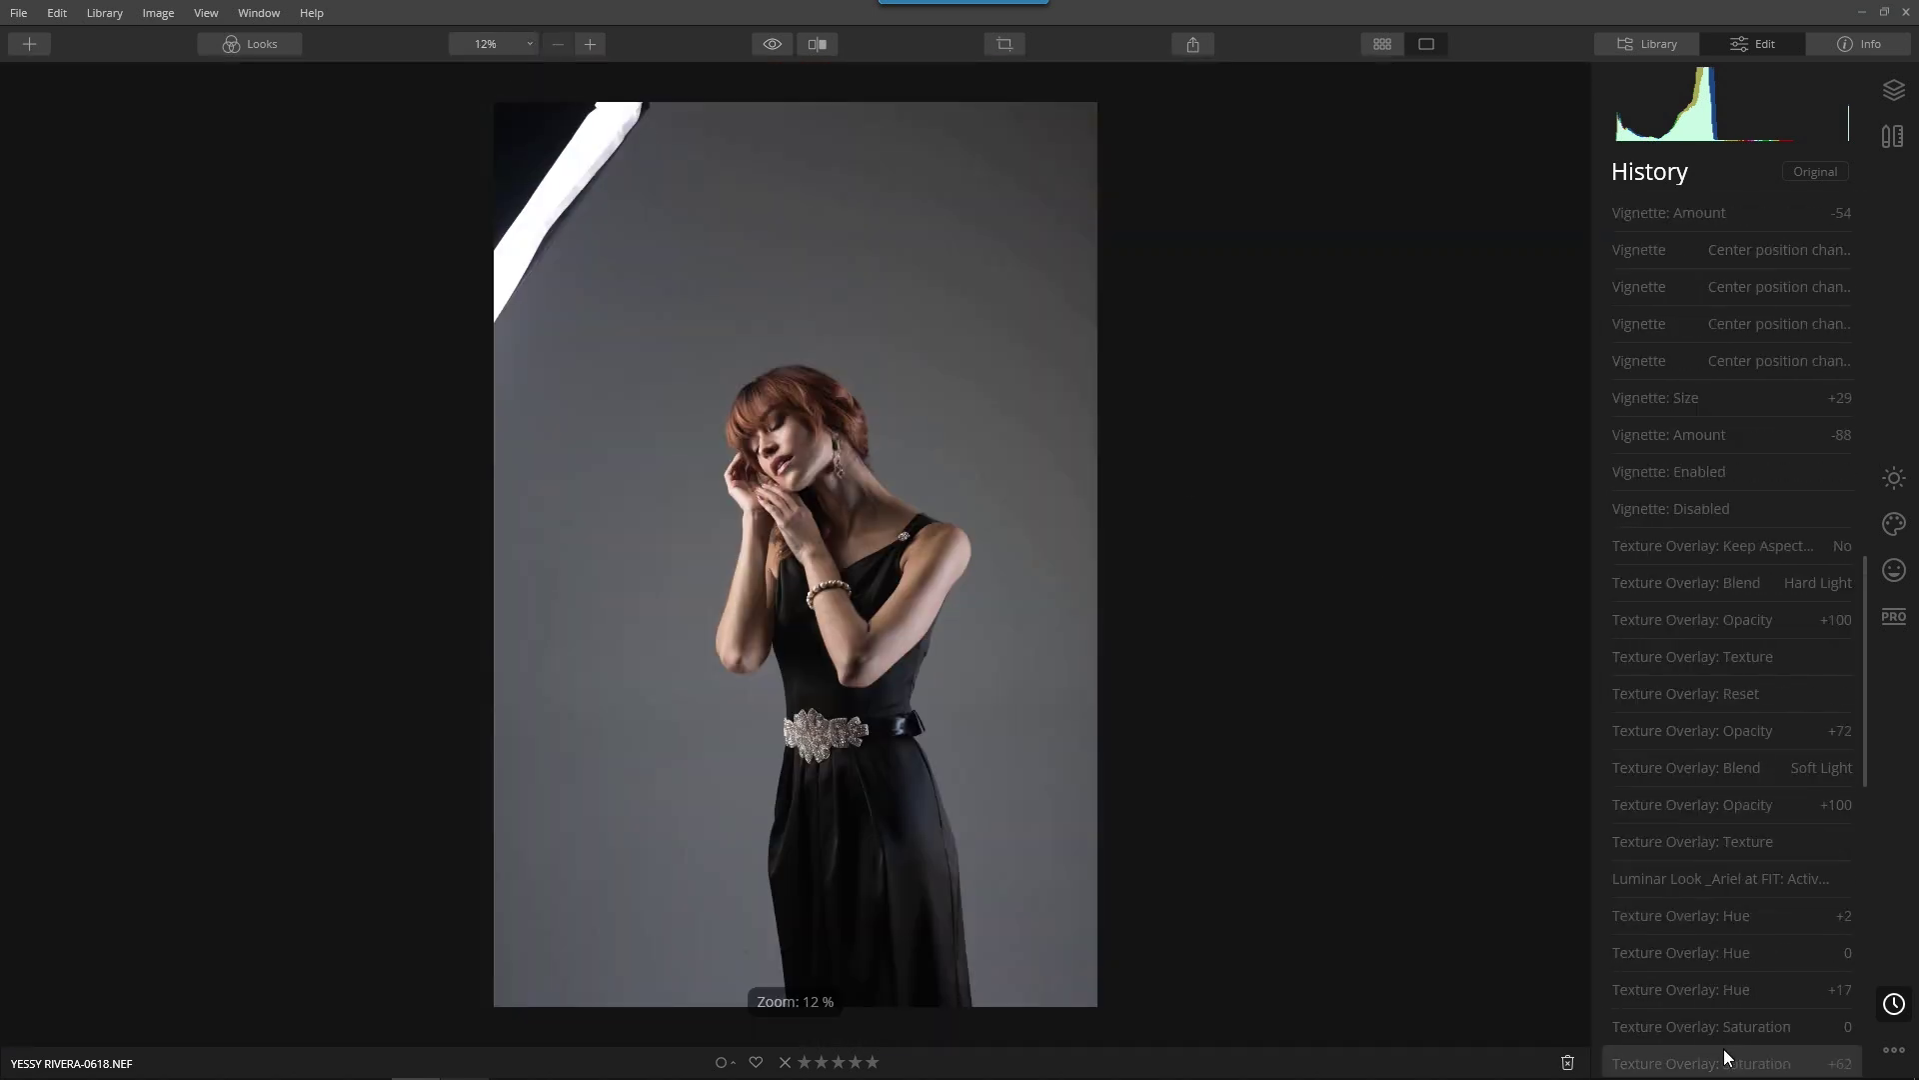
{"action": "scroll", "coordinate": [1723, 1047], "scroll_direction": "down", "scroll_amount": 10}
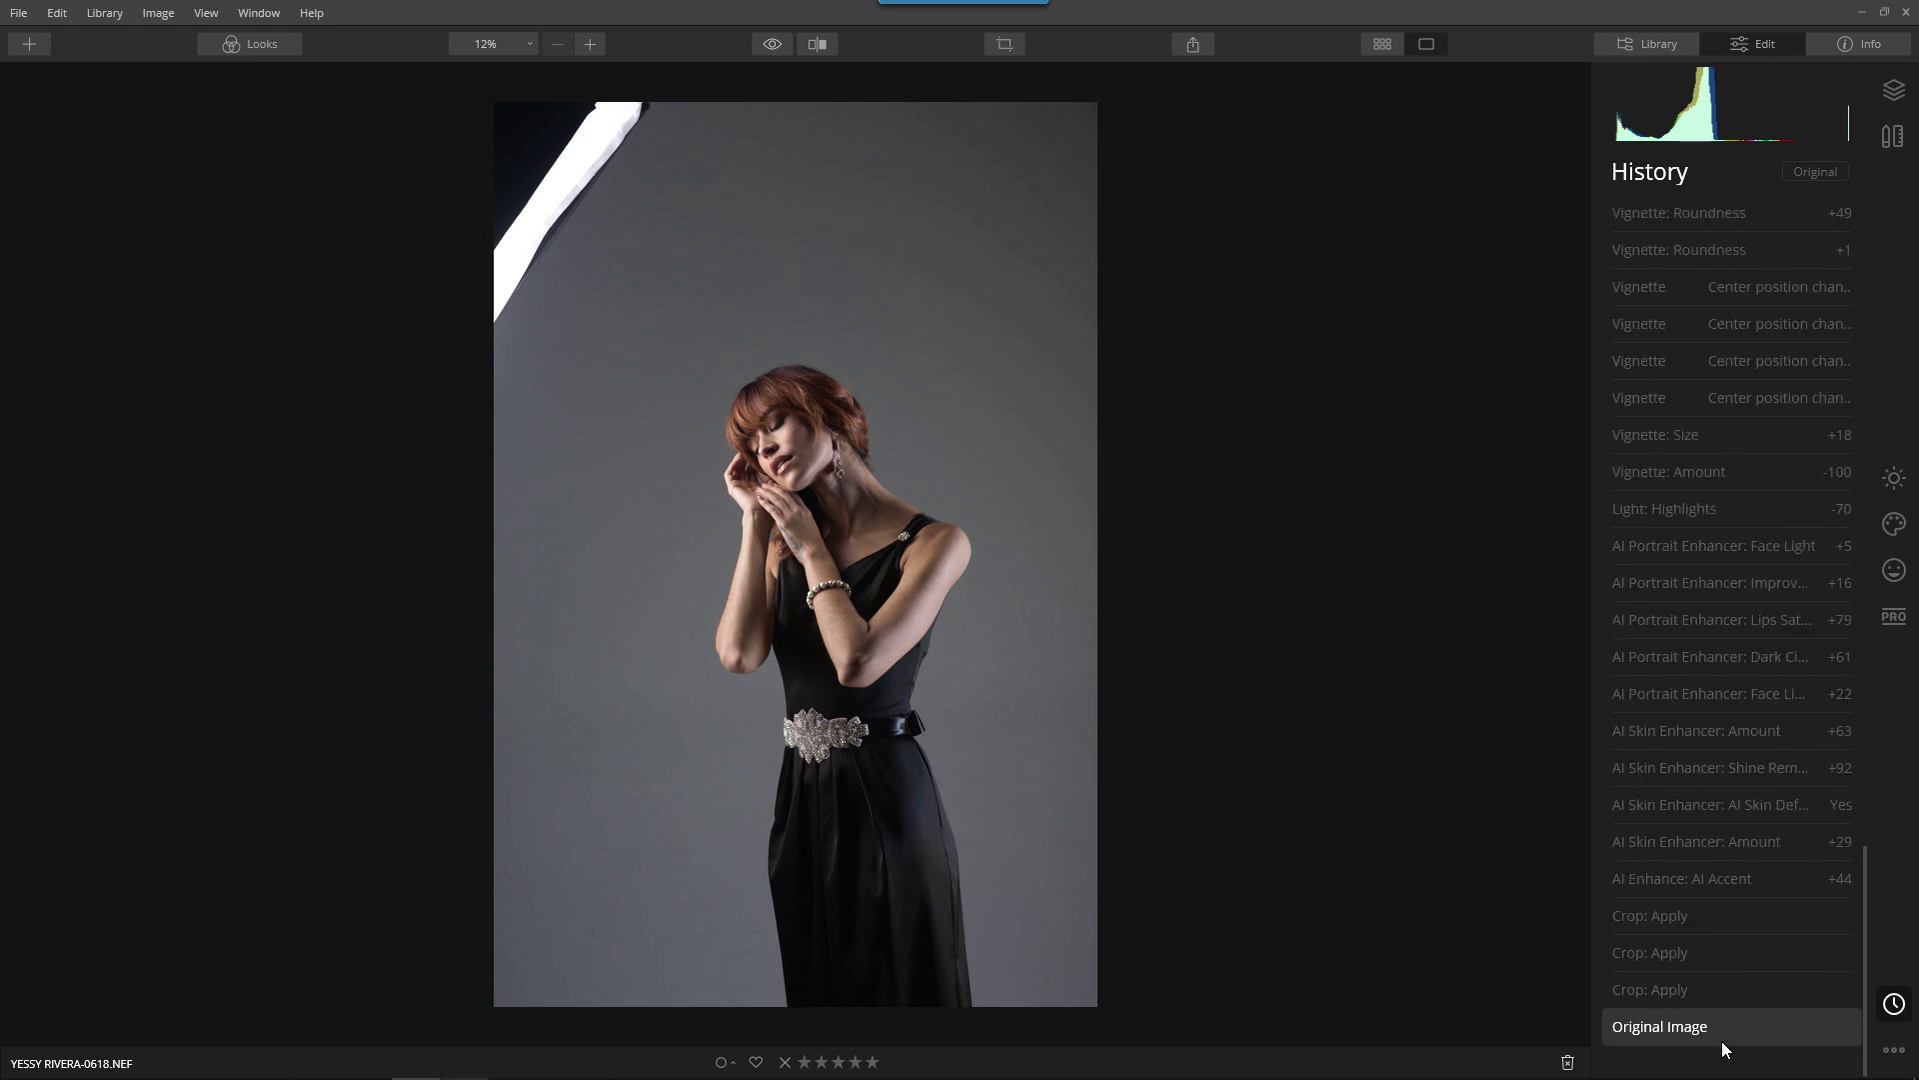
{"action": "left_click", "coordinate": [1699, 913]}
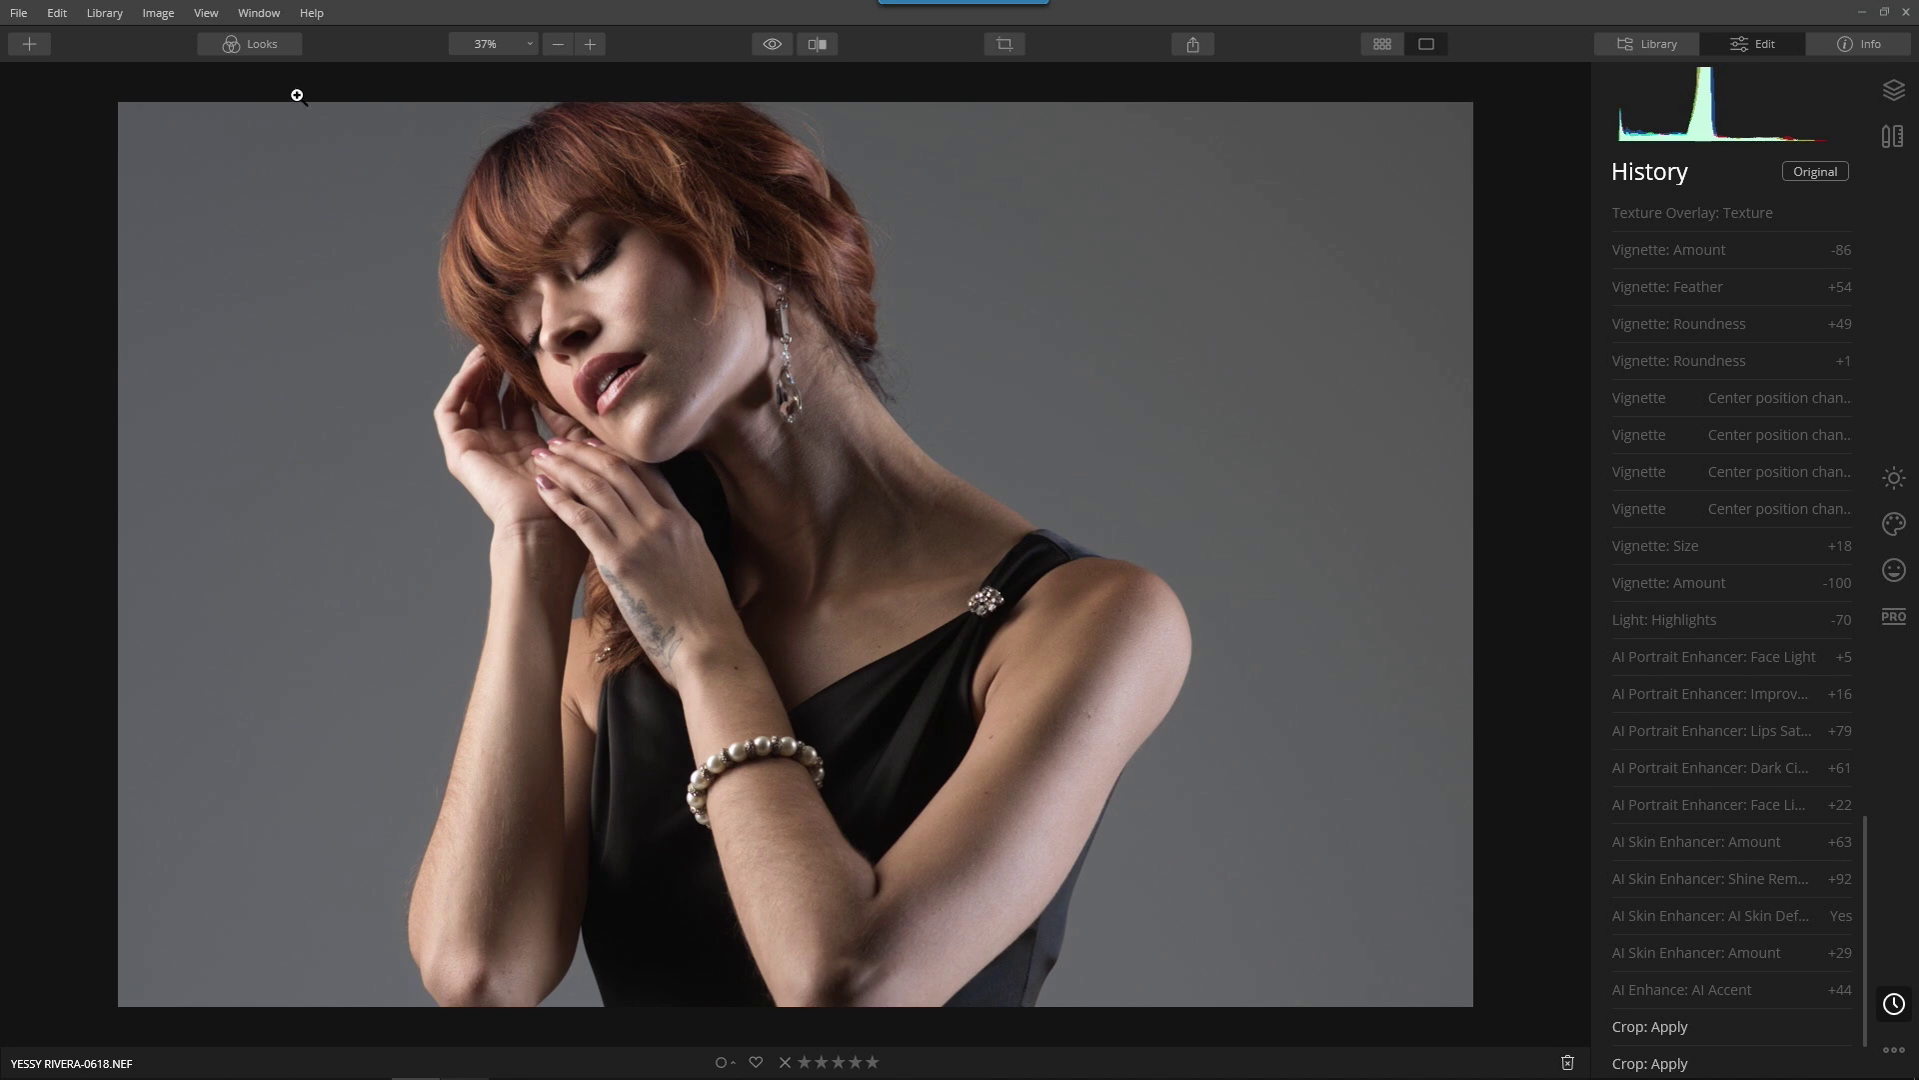
- Apply the _Simple Processing look at amount 100 from the Looks filmstrip
{"action": "left_click", "coordinate": [261, 44]}
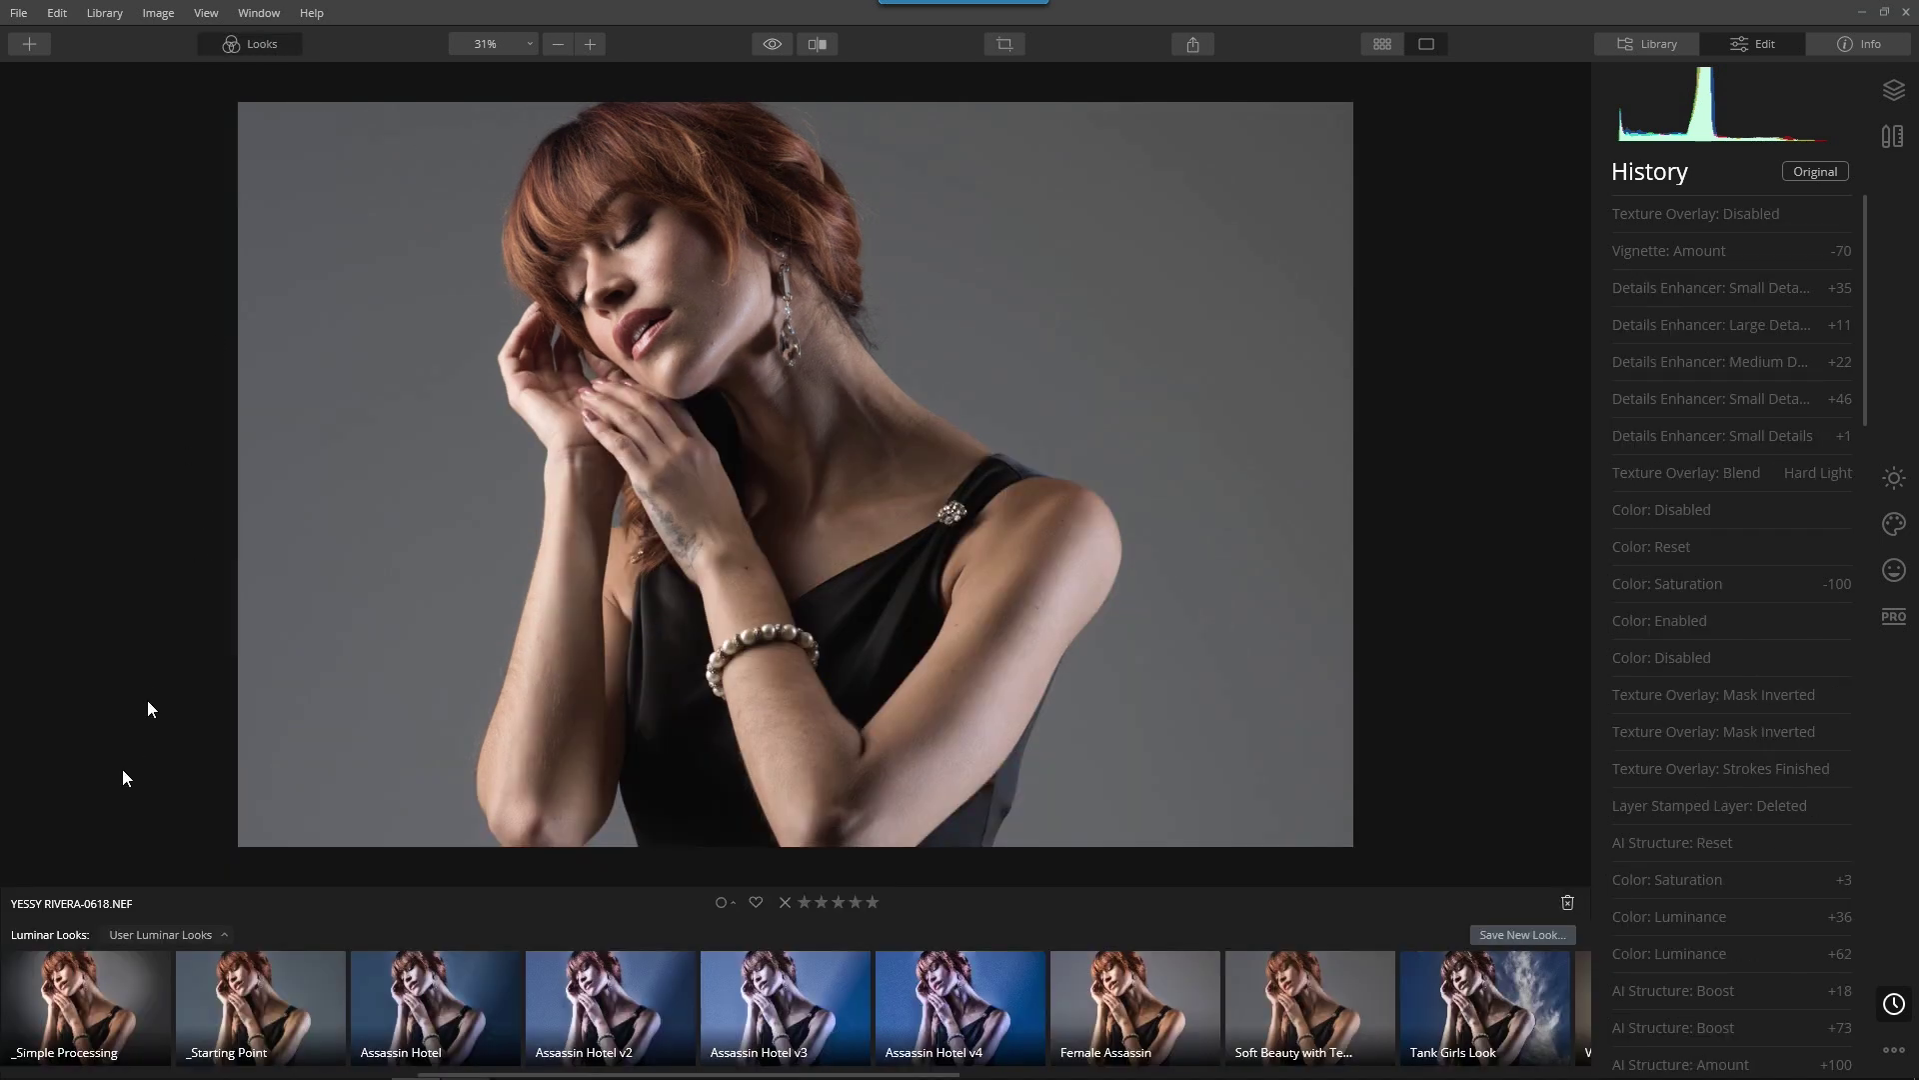
{"action": "left_click", "coordinate": [82, 998]}
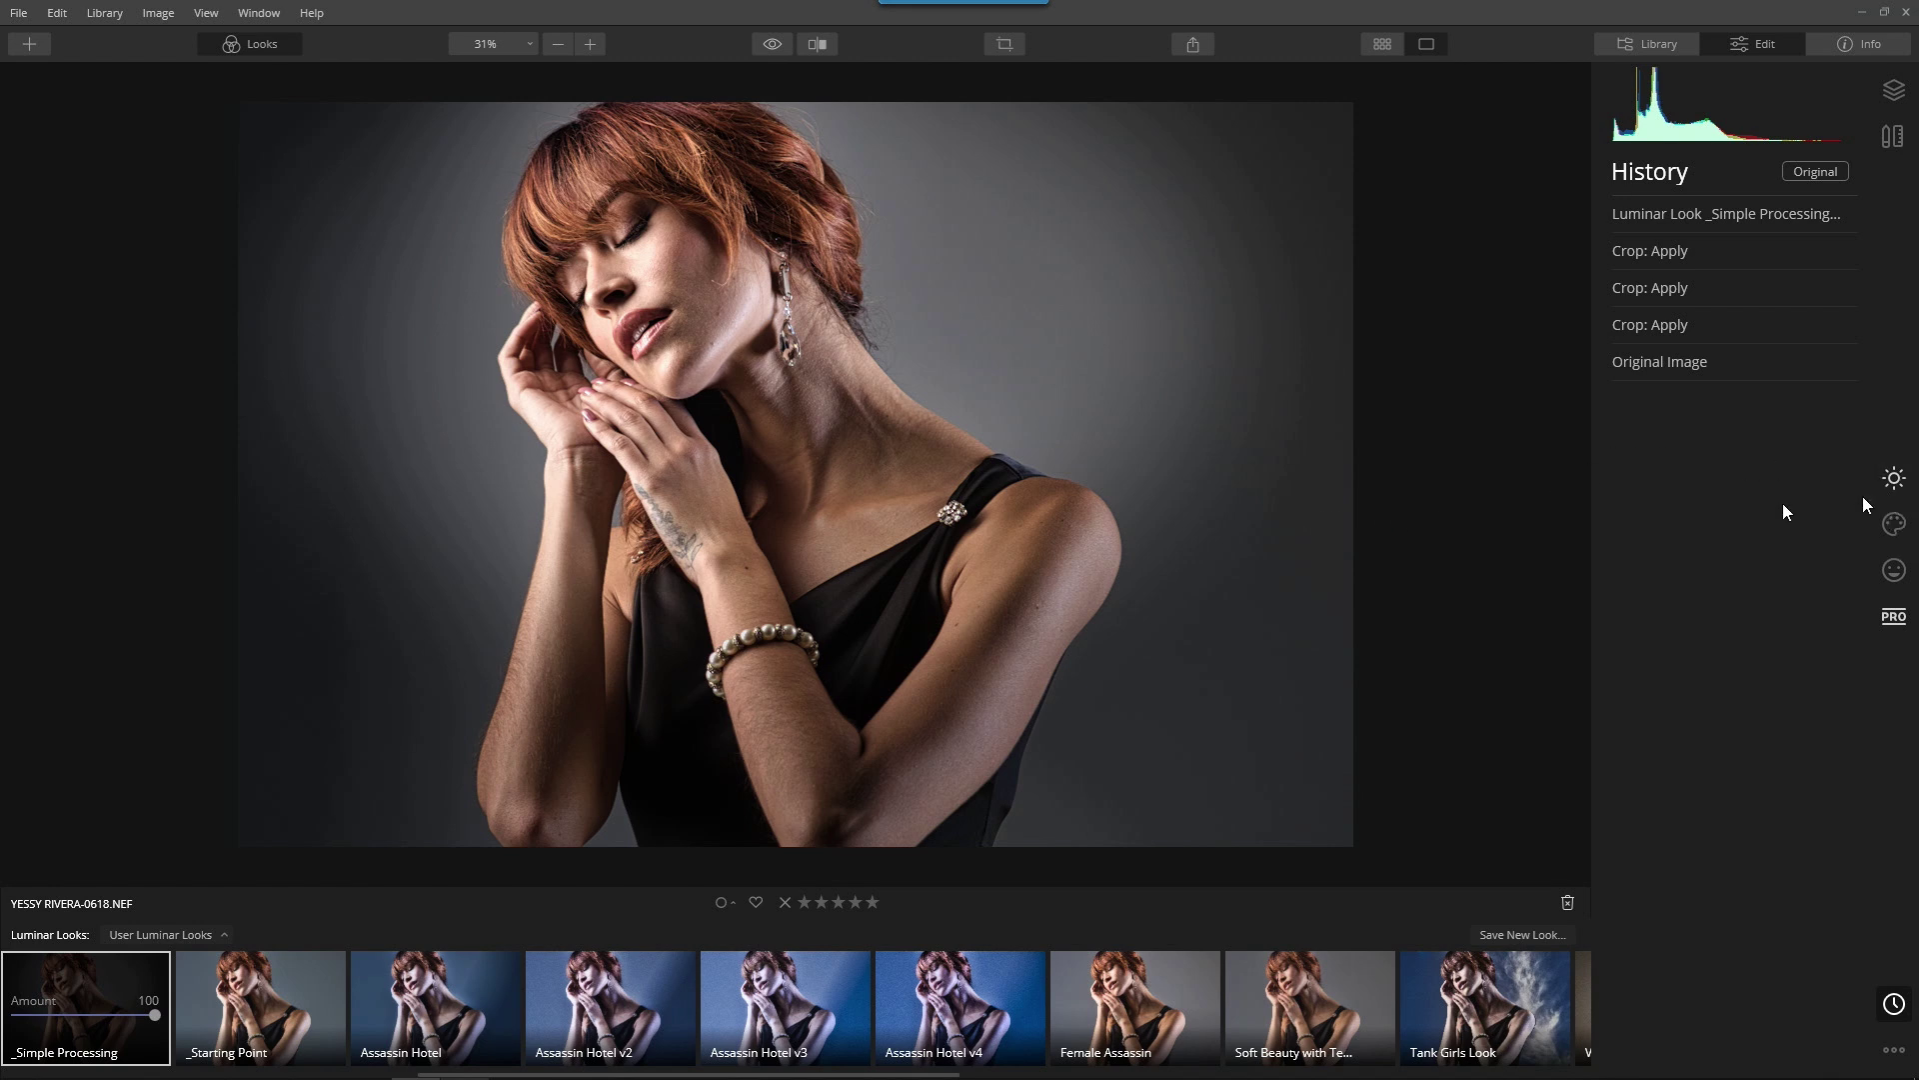
{"action": "left_click", "coordinate": [250, 43]}
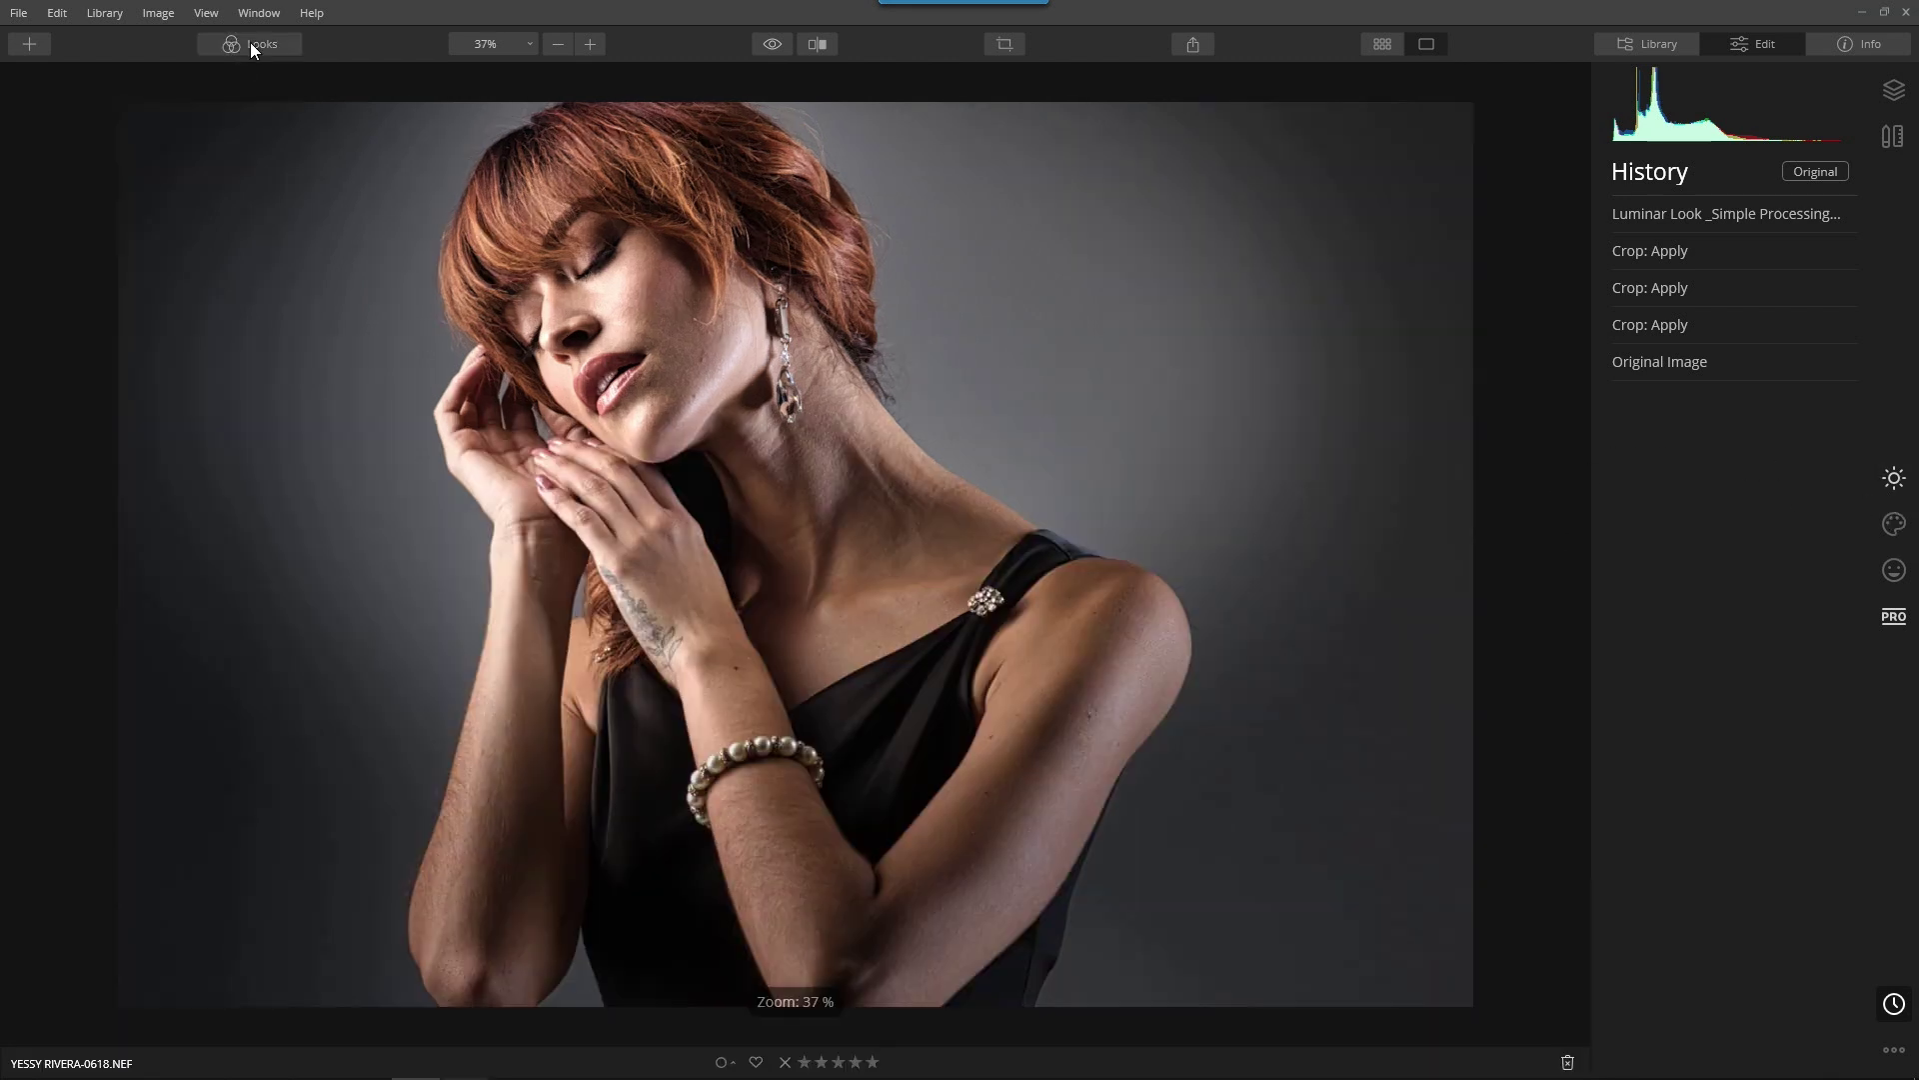
- In Essentials, expand AI Enhance and toggle it off and on to compare
{"action": "left_click", "coordinate": [1894, 478]}
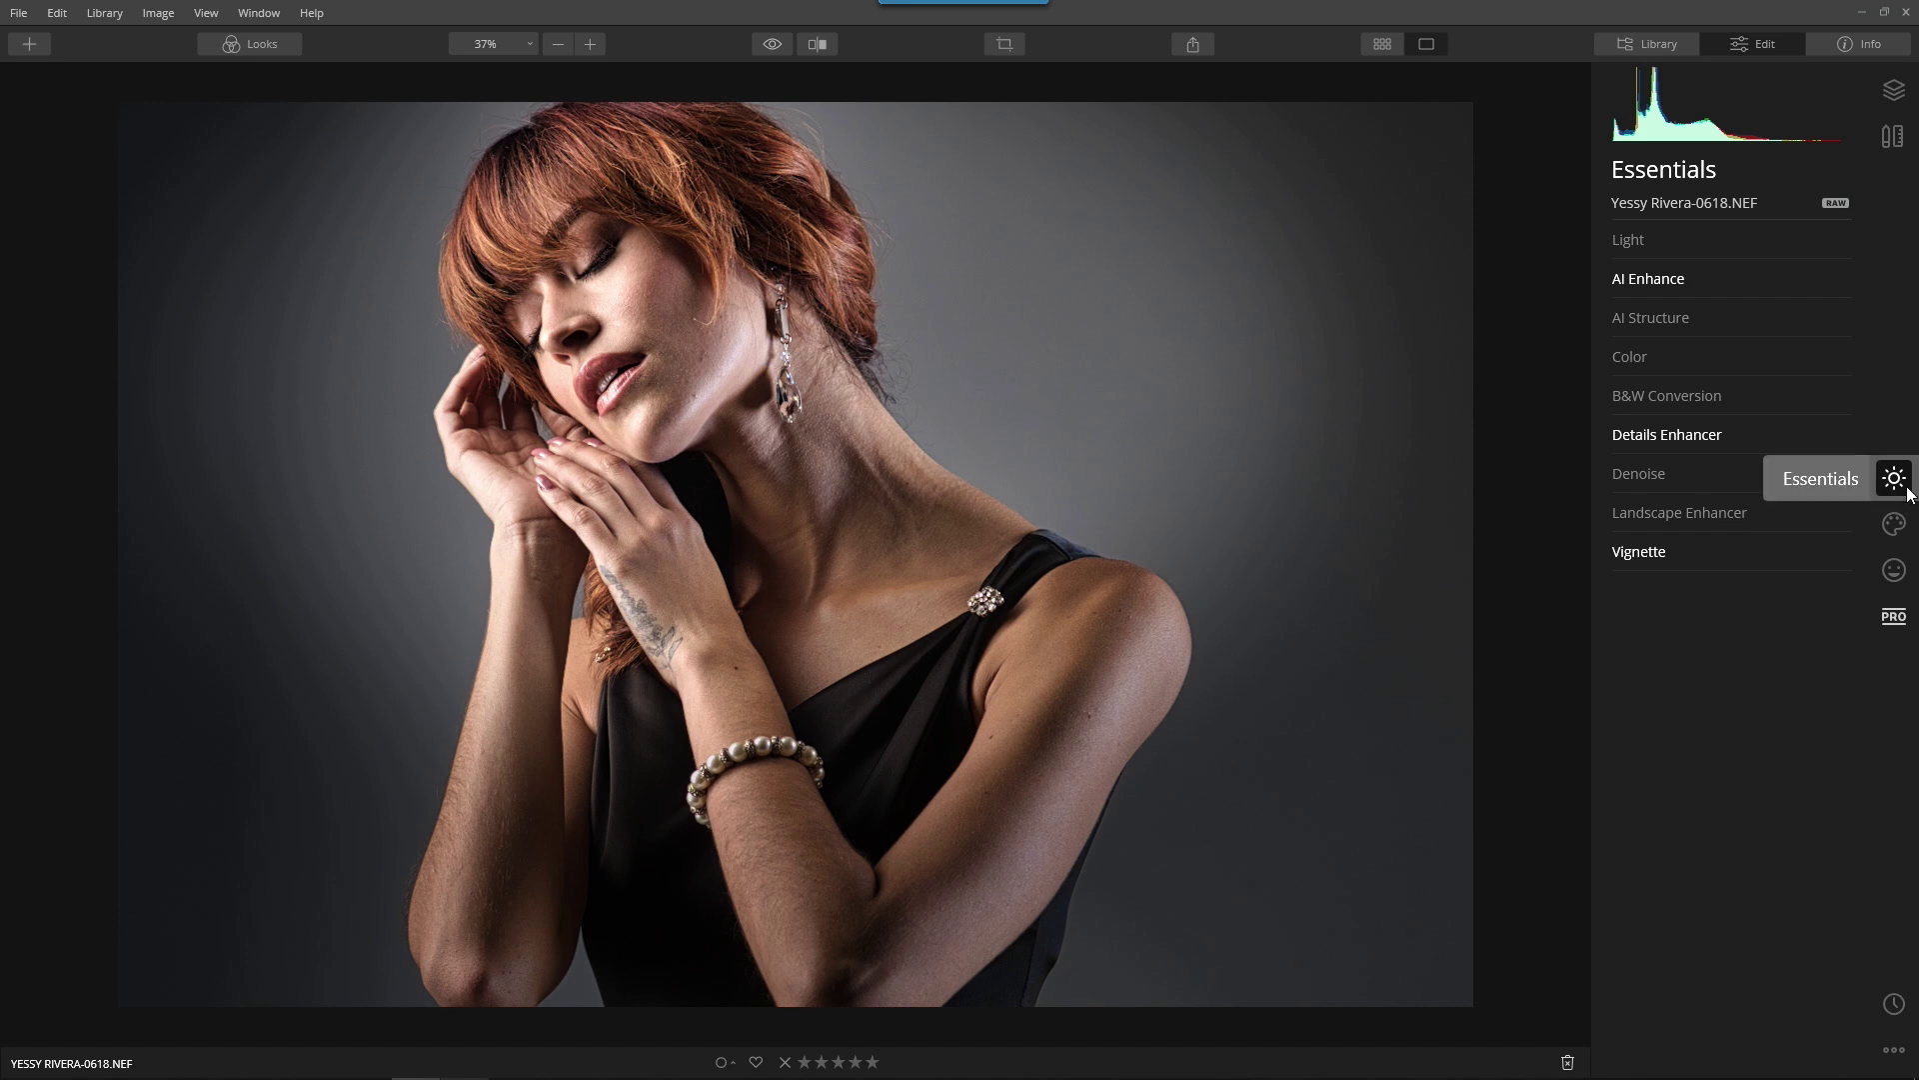
{"action": "left_click", "coordinate": [1651, 276]}
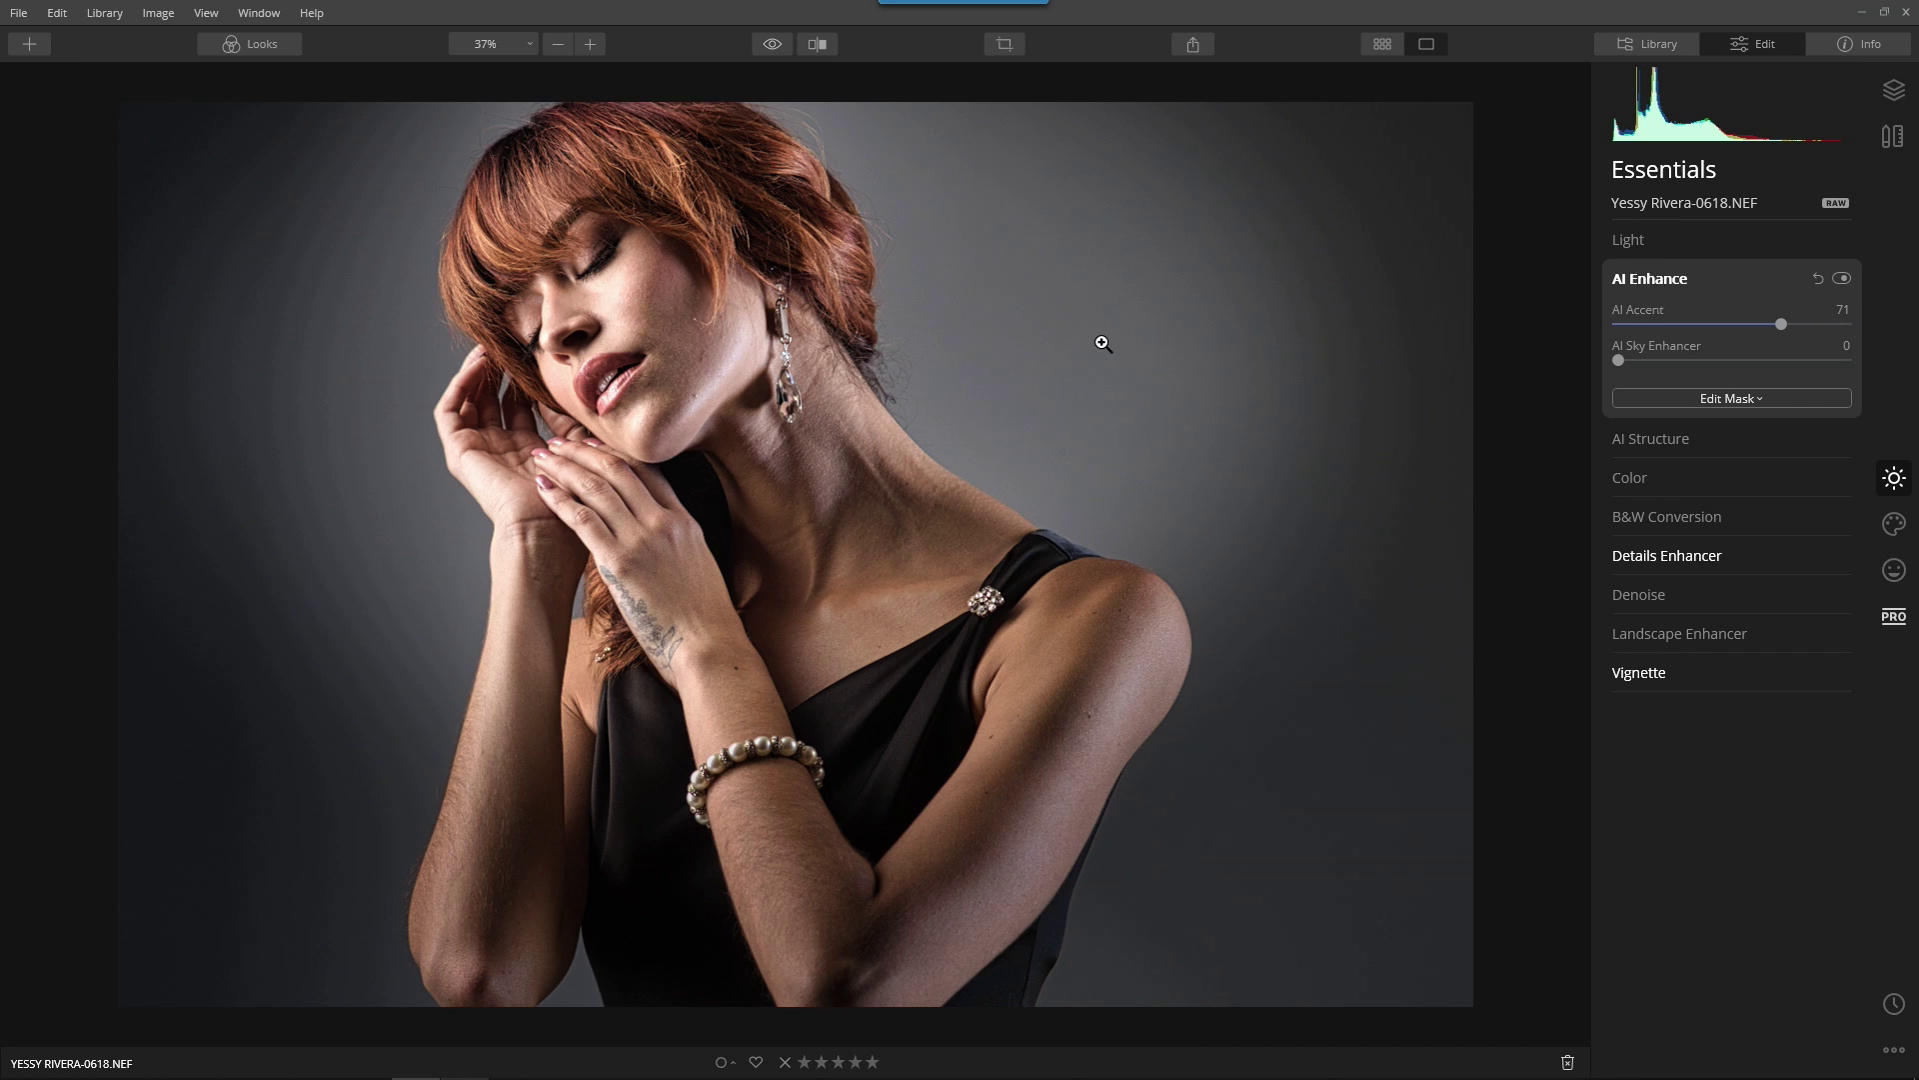
{"action": "left_click", "coordinate": [1841, 279]}
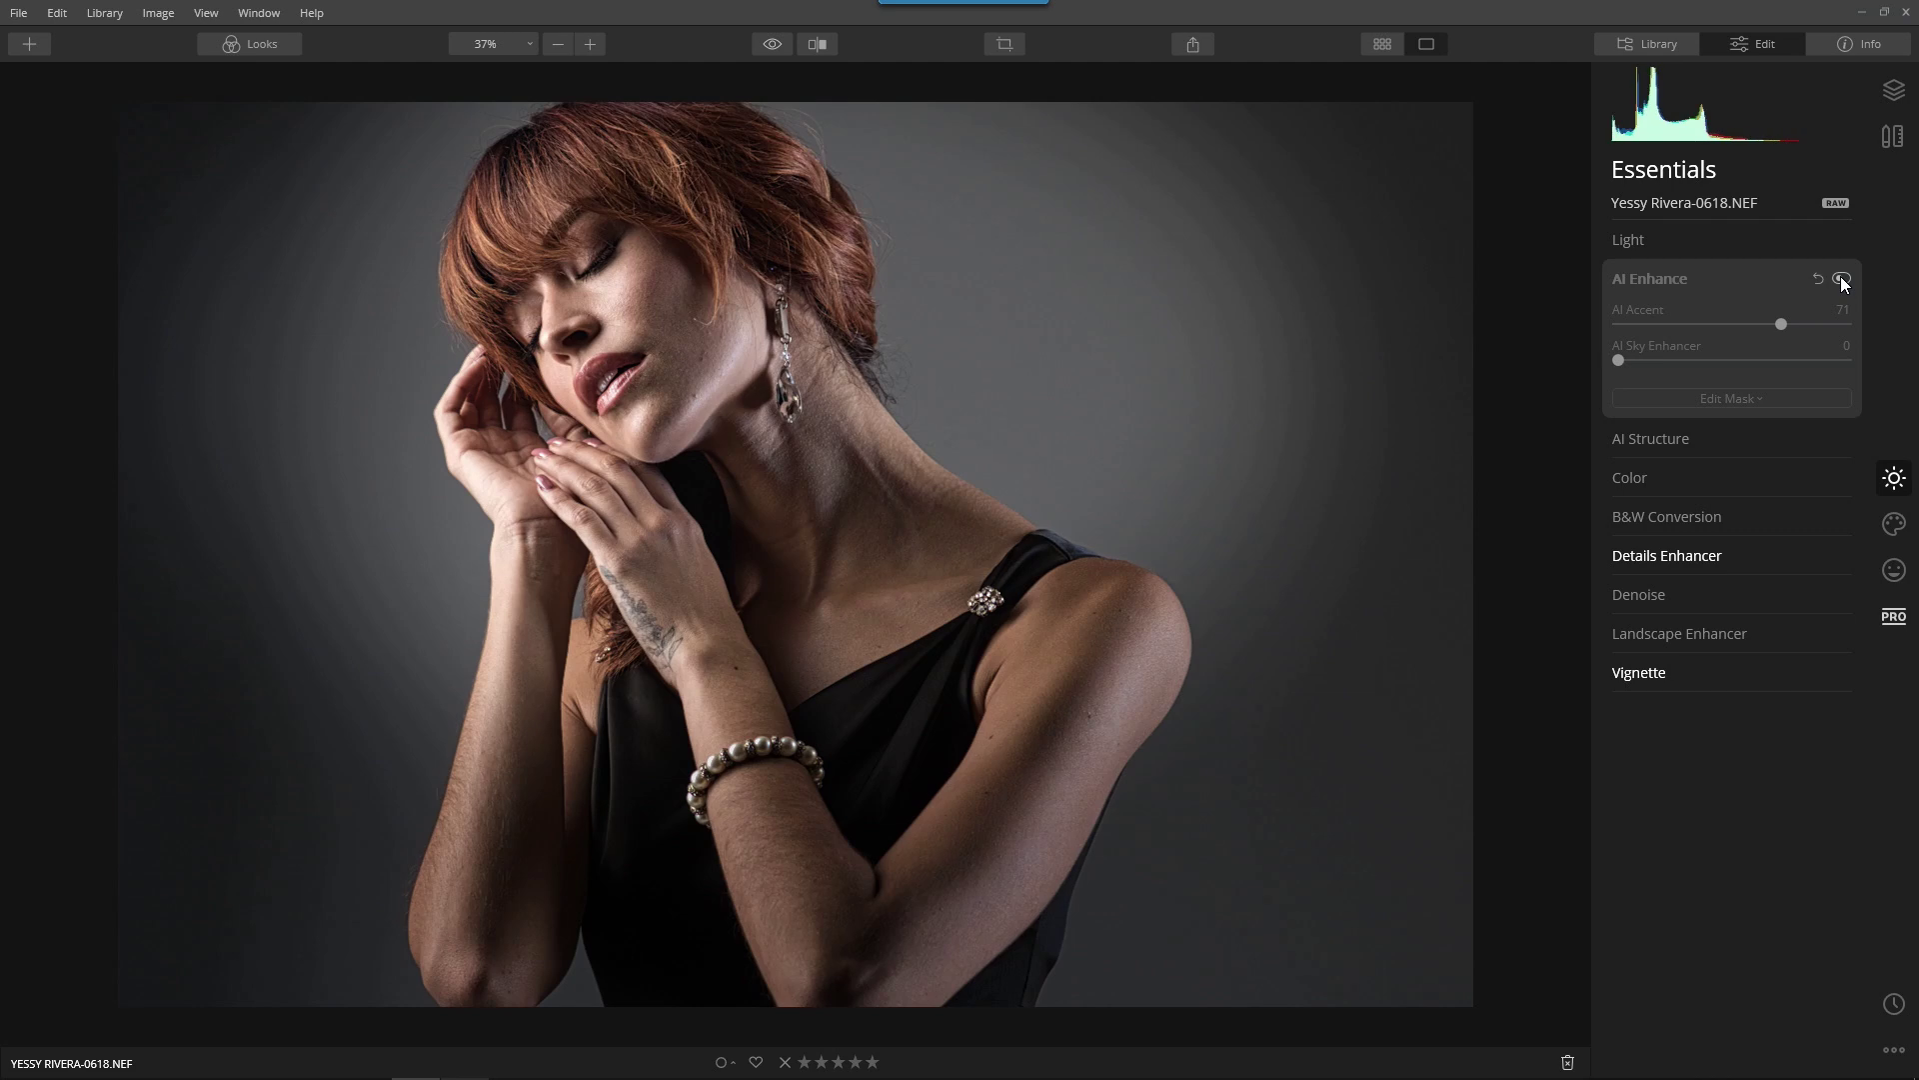
{"action": "left_click", "coordinate": [1841, 278]}
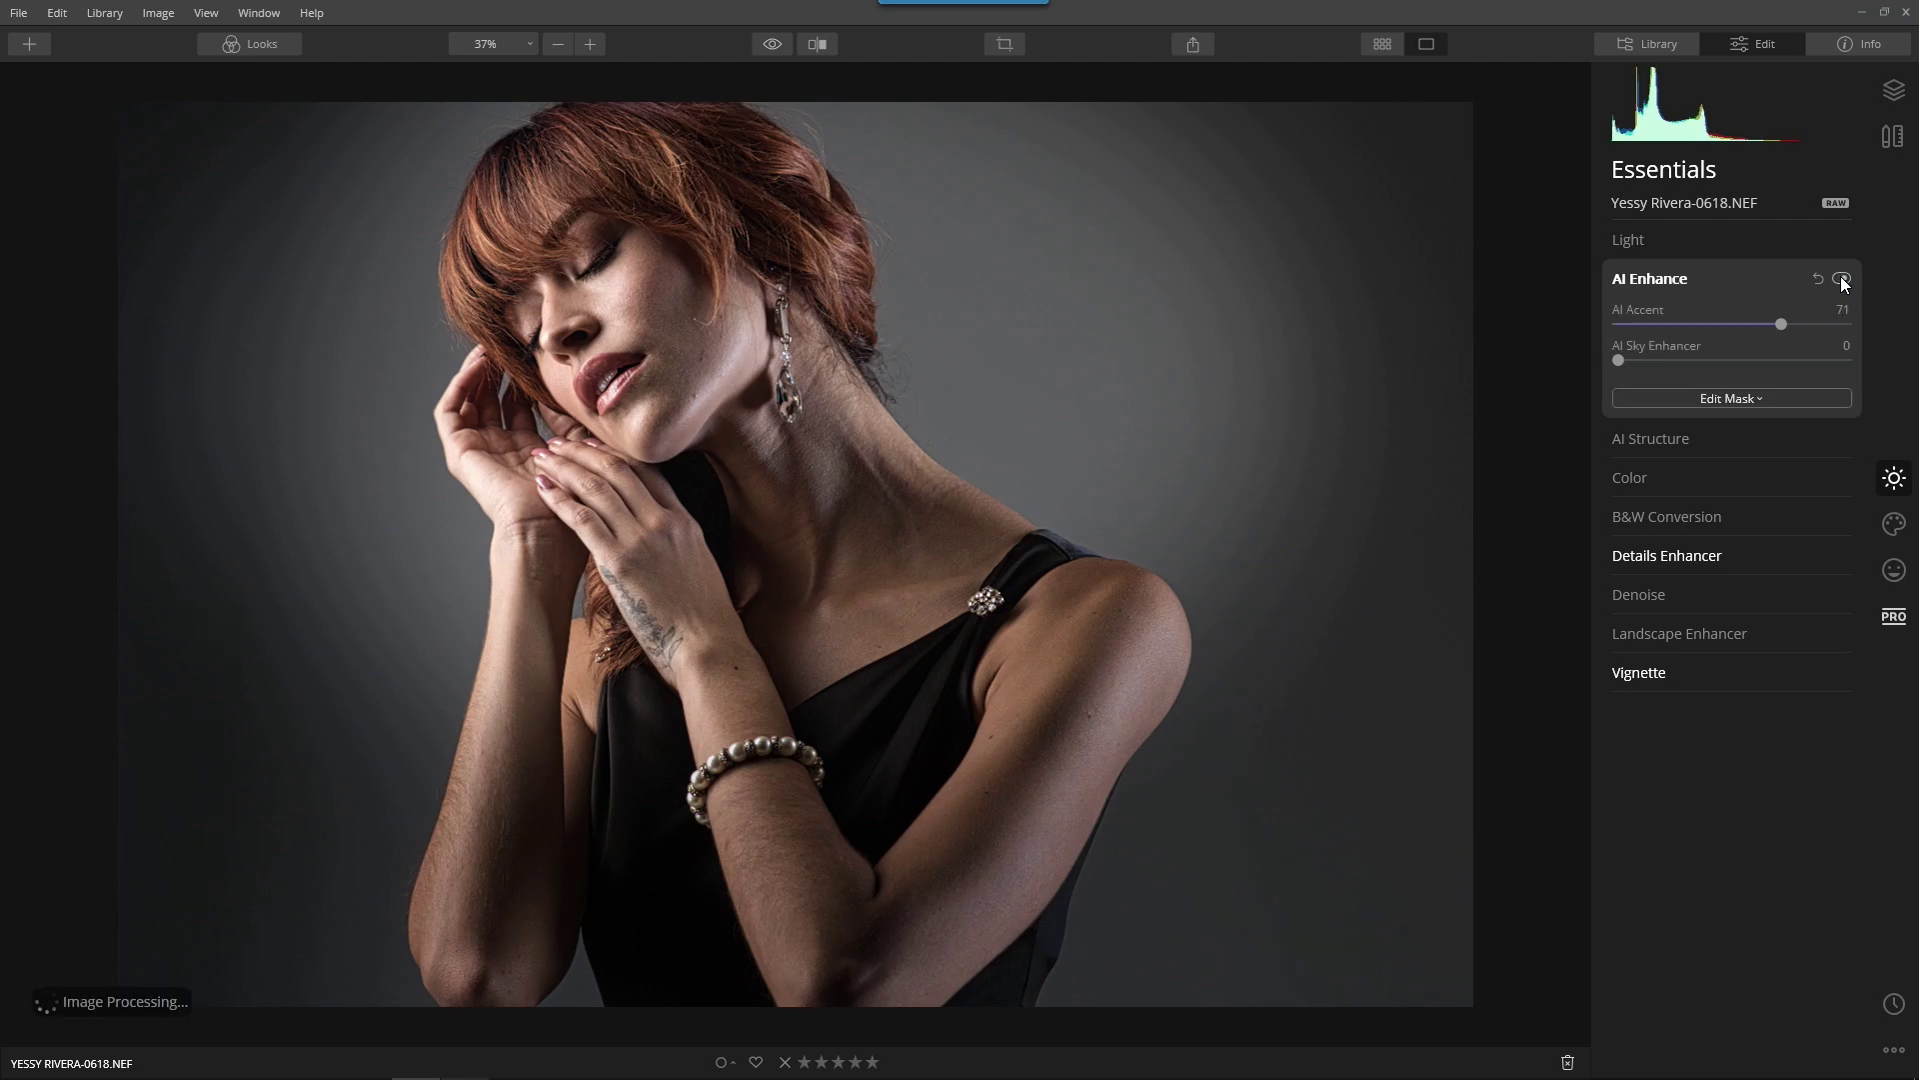
{"action": "left_click", "coordinate": [1641, 284]}
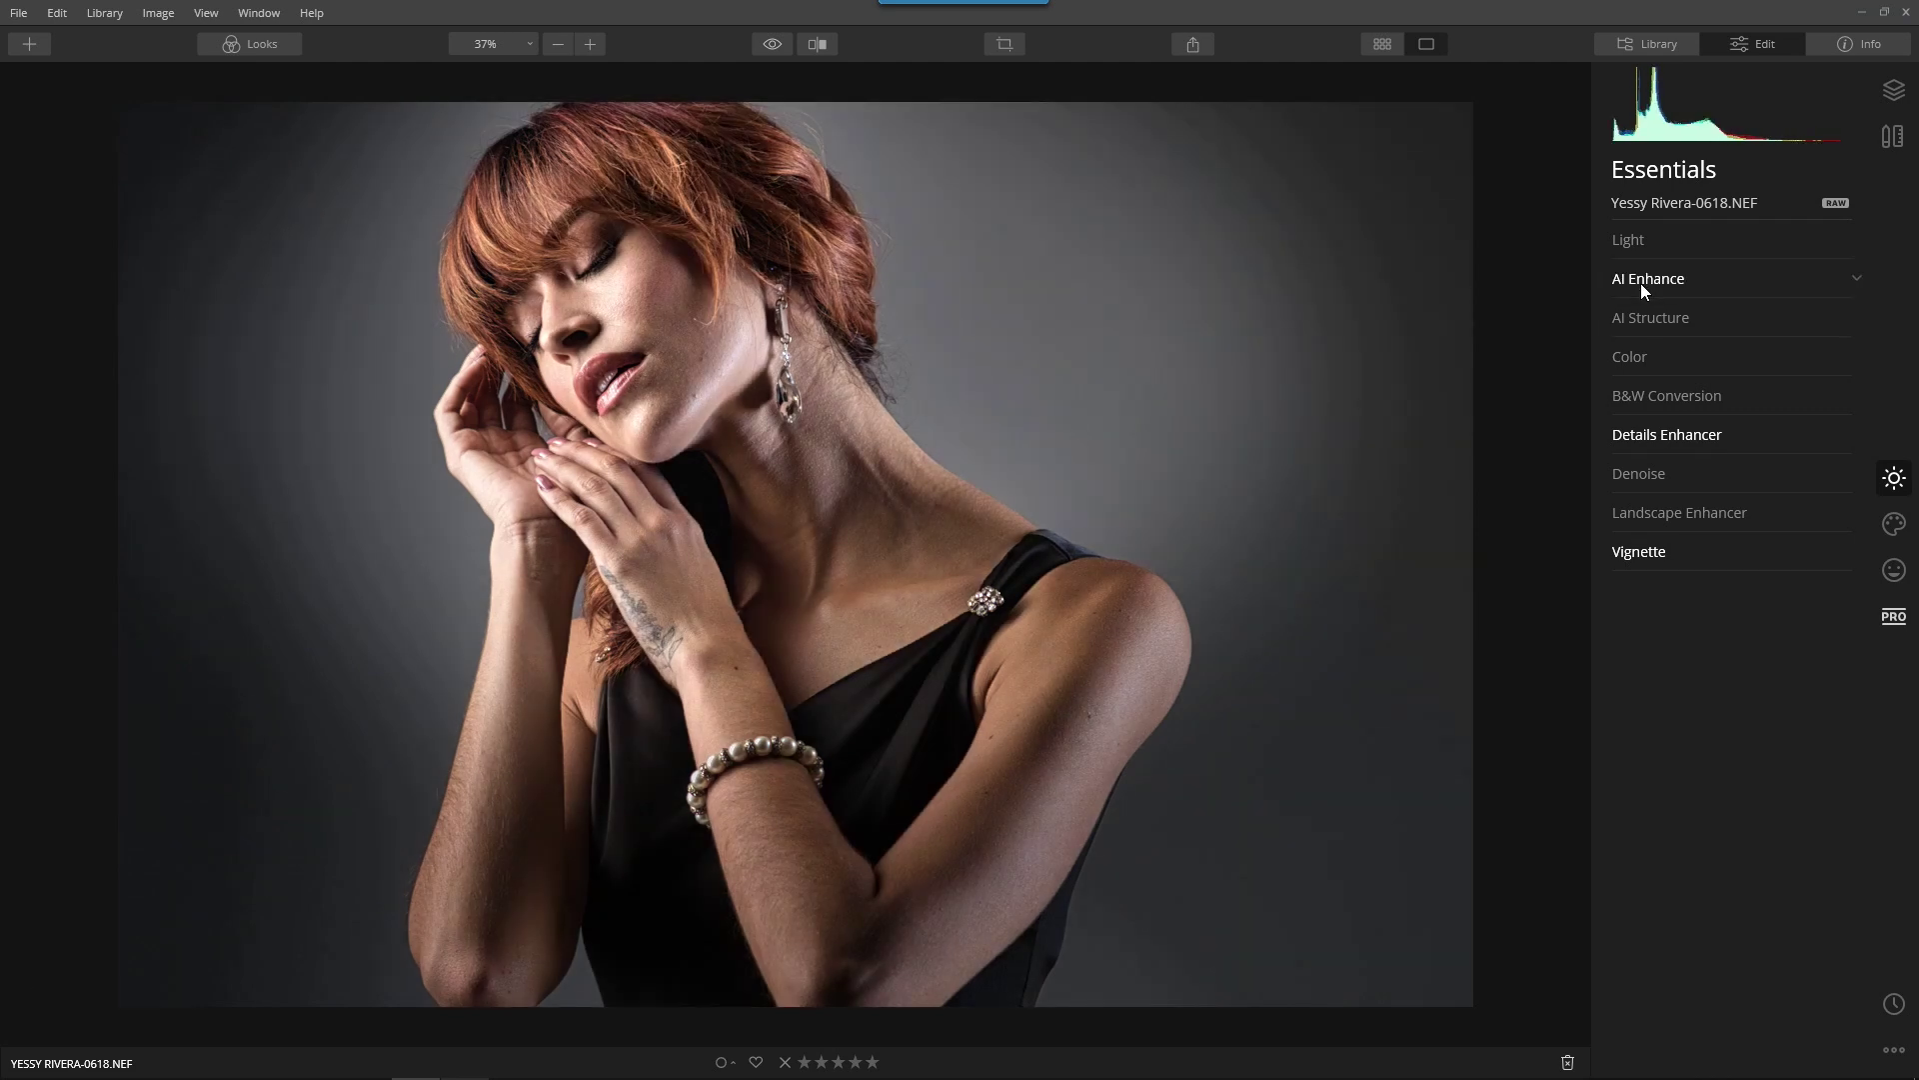
- Inspect Details Enhancer and compare the Vignette by toggling it off and on
{"action": "left_click", "coordinate": [1718, 434]}
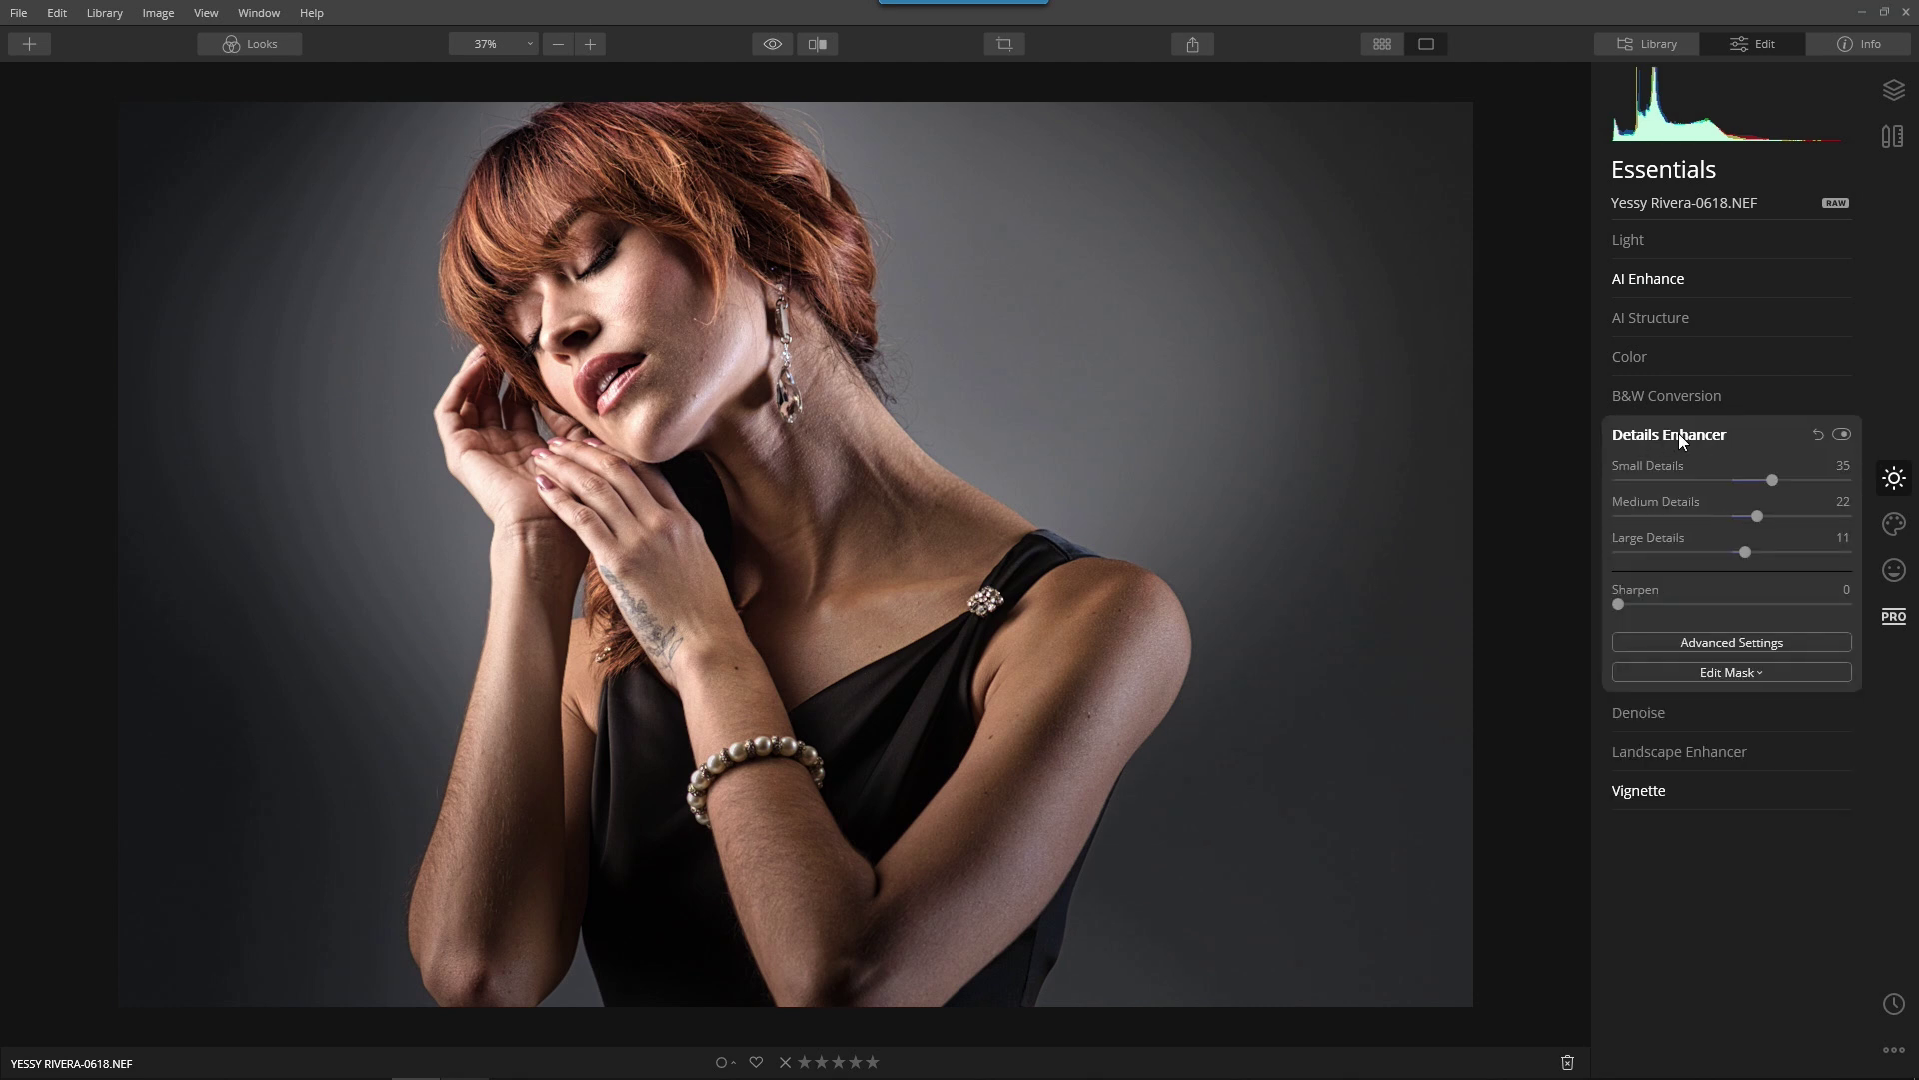
{"action": "left_click", "coordinate": [1677, 434]}
{"action": "left_click", "coordinate": [1653, 561]}
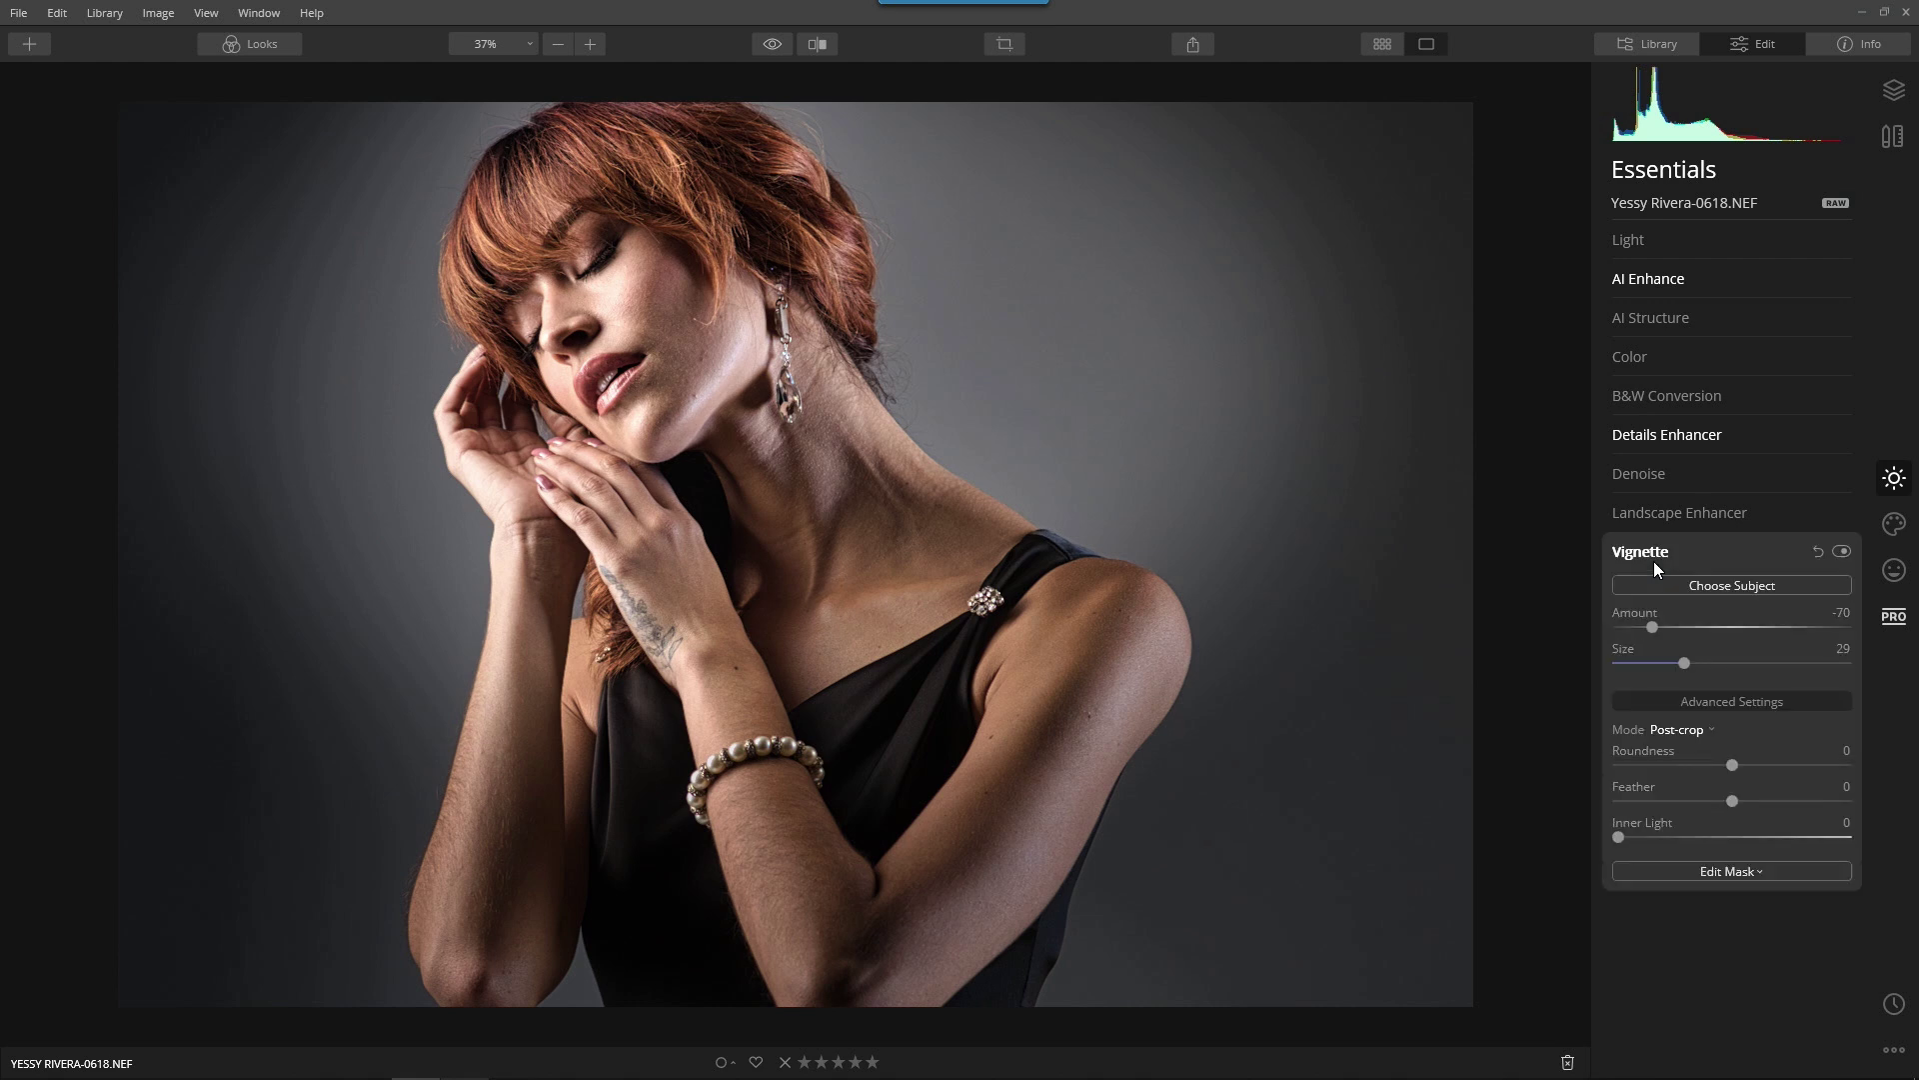
{"action": "left_click", "coordinate": [1845, 551]}
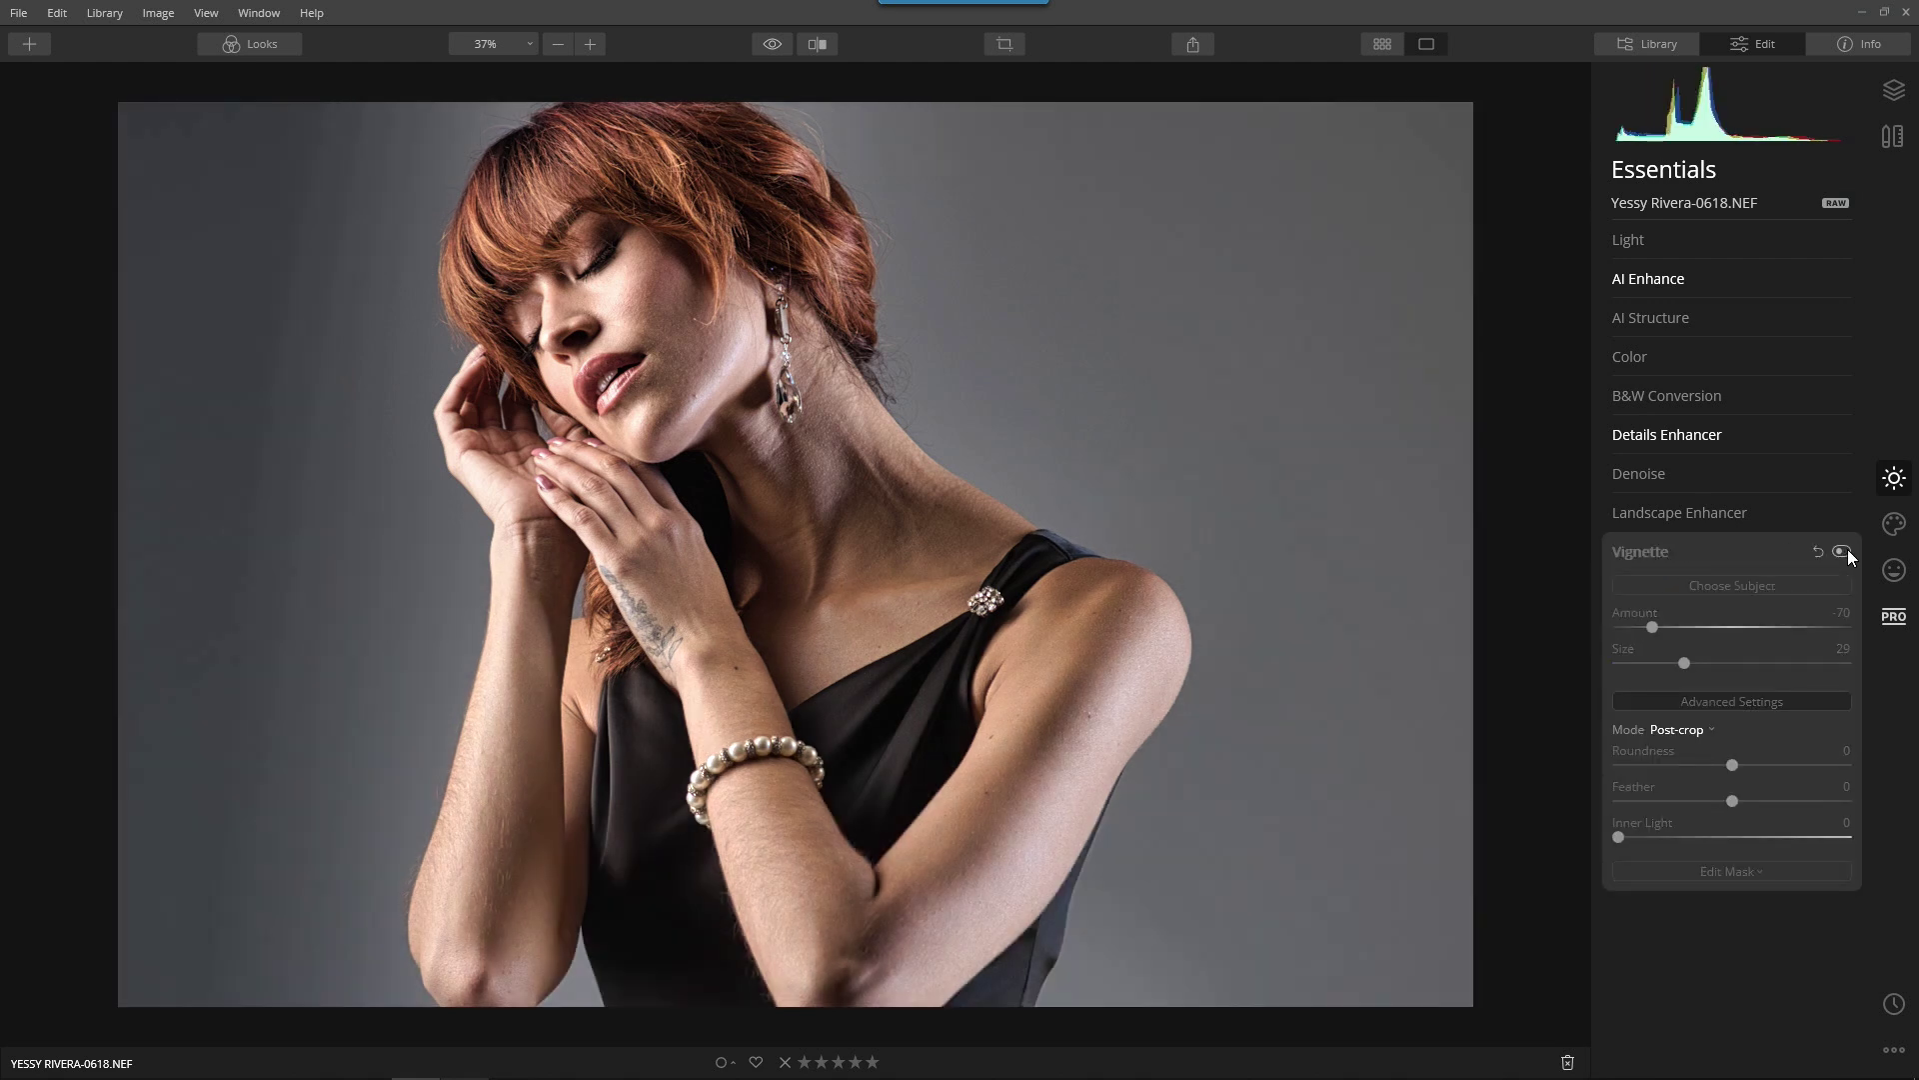
{"action": "left_click", "coordinate": [1845, 550]}
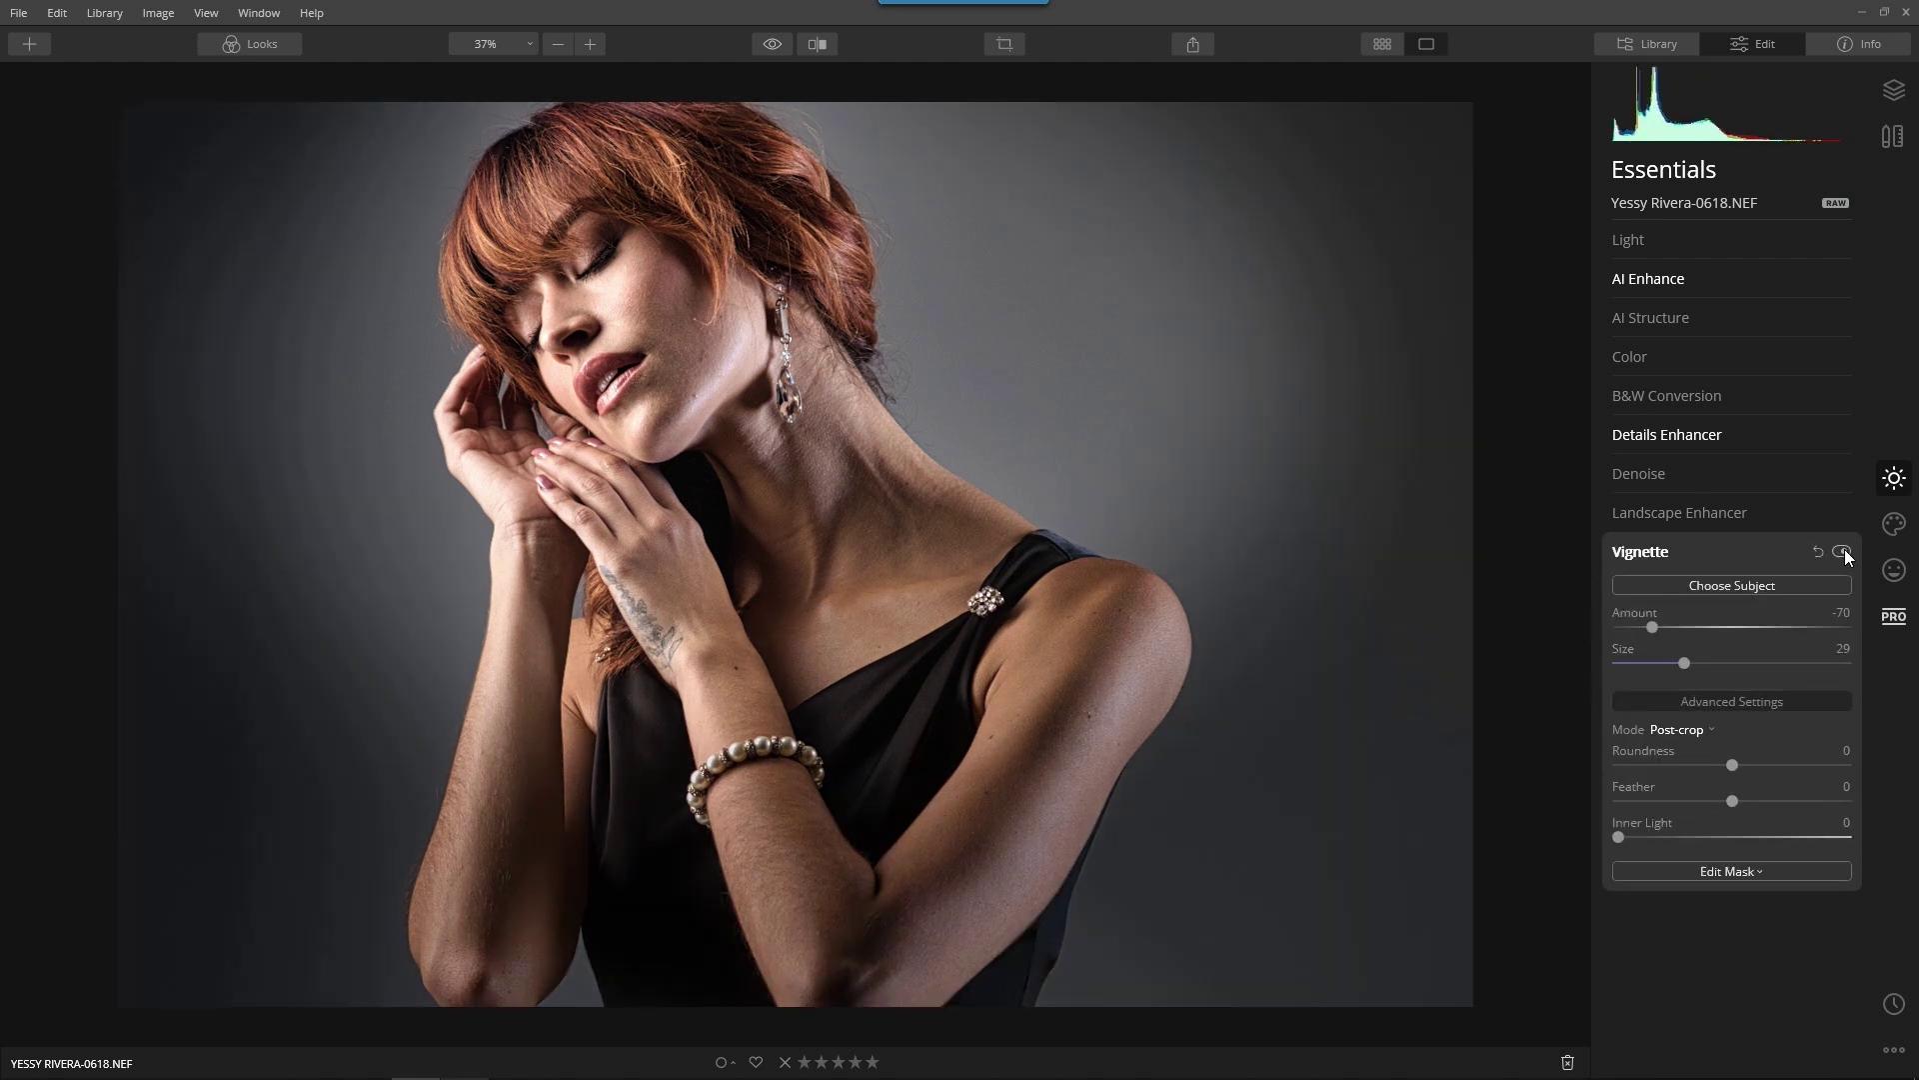
{"action": "left_click", "coordinate": [1680, 558]}
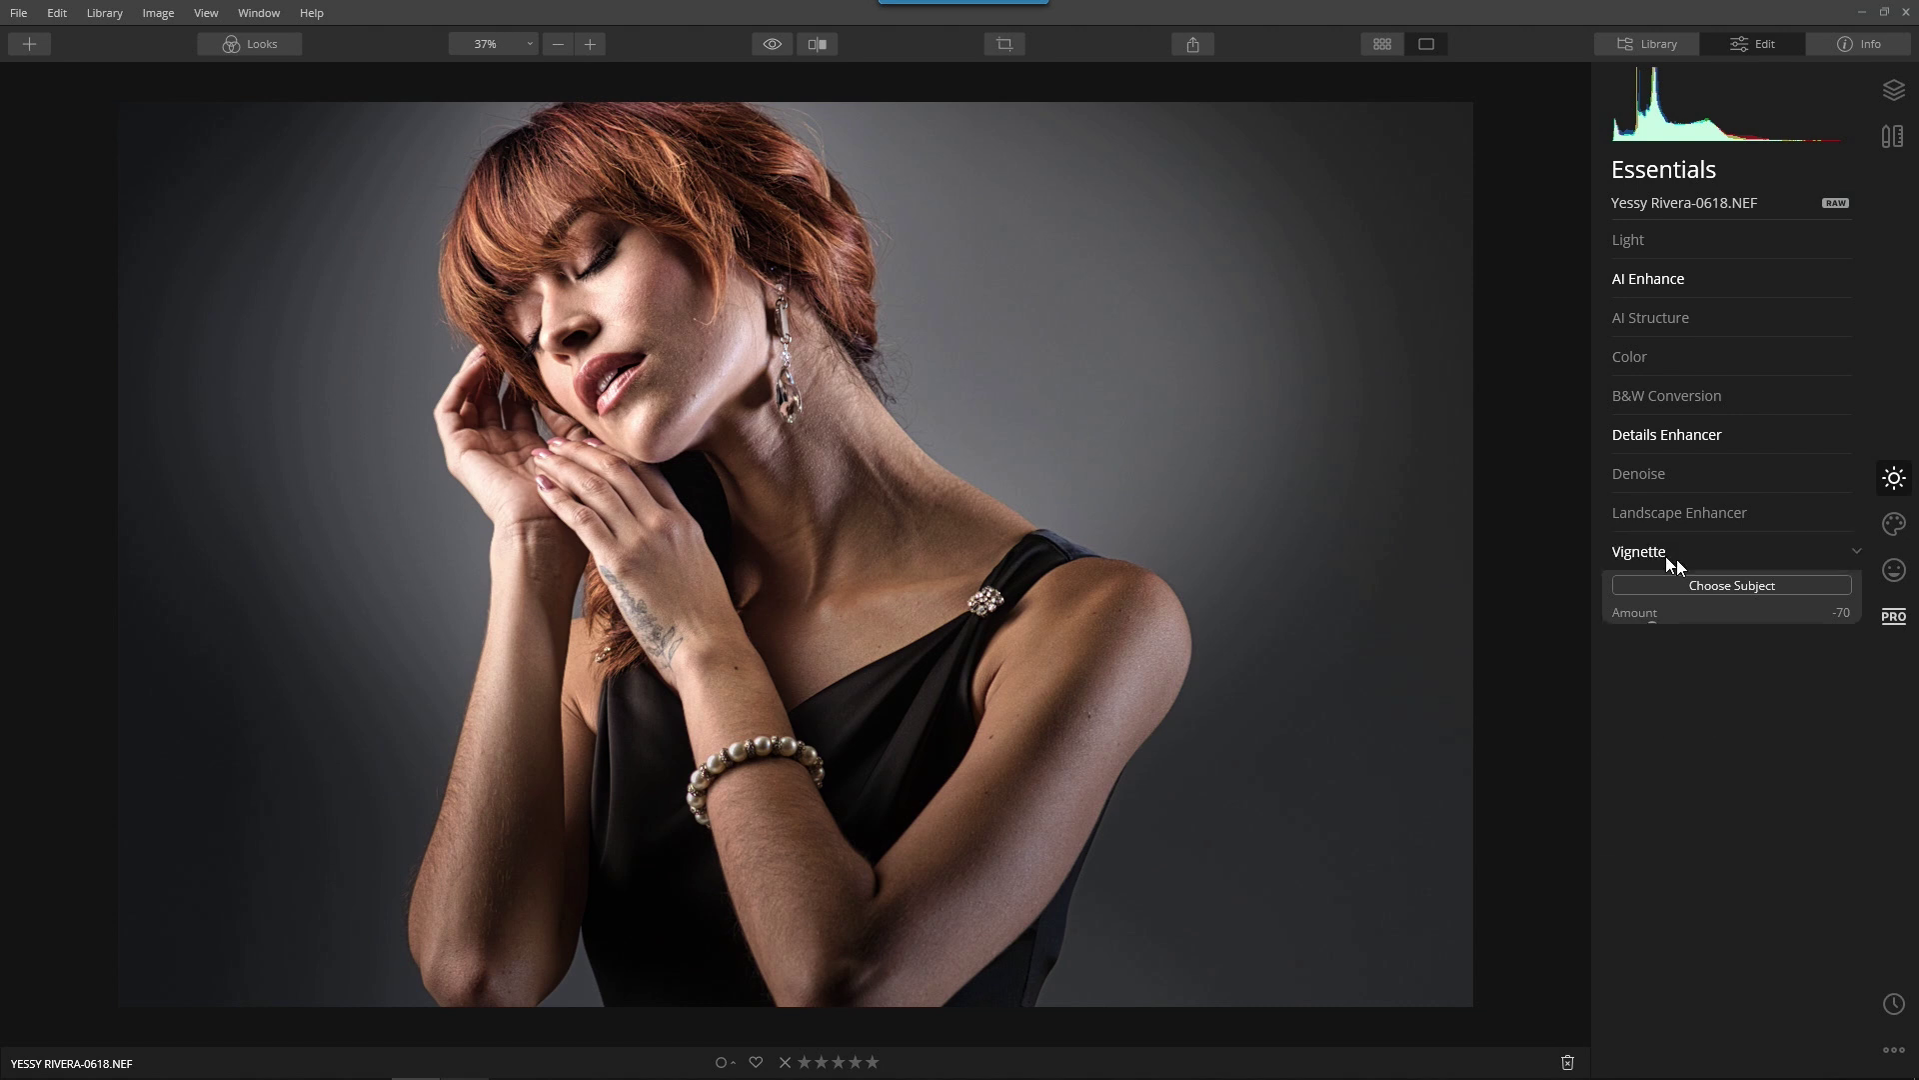
{"action": "left_click", "coordinate": [1893, 617]}
- Compare the Adjustable Gradient (Exposure -61, Shadows -57) by toggling it off and on
{"action": "left_click", "coordinate": [1739, 288]}
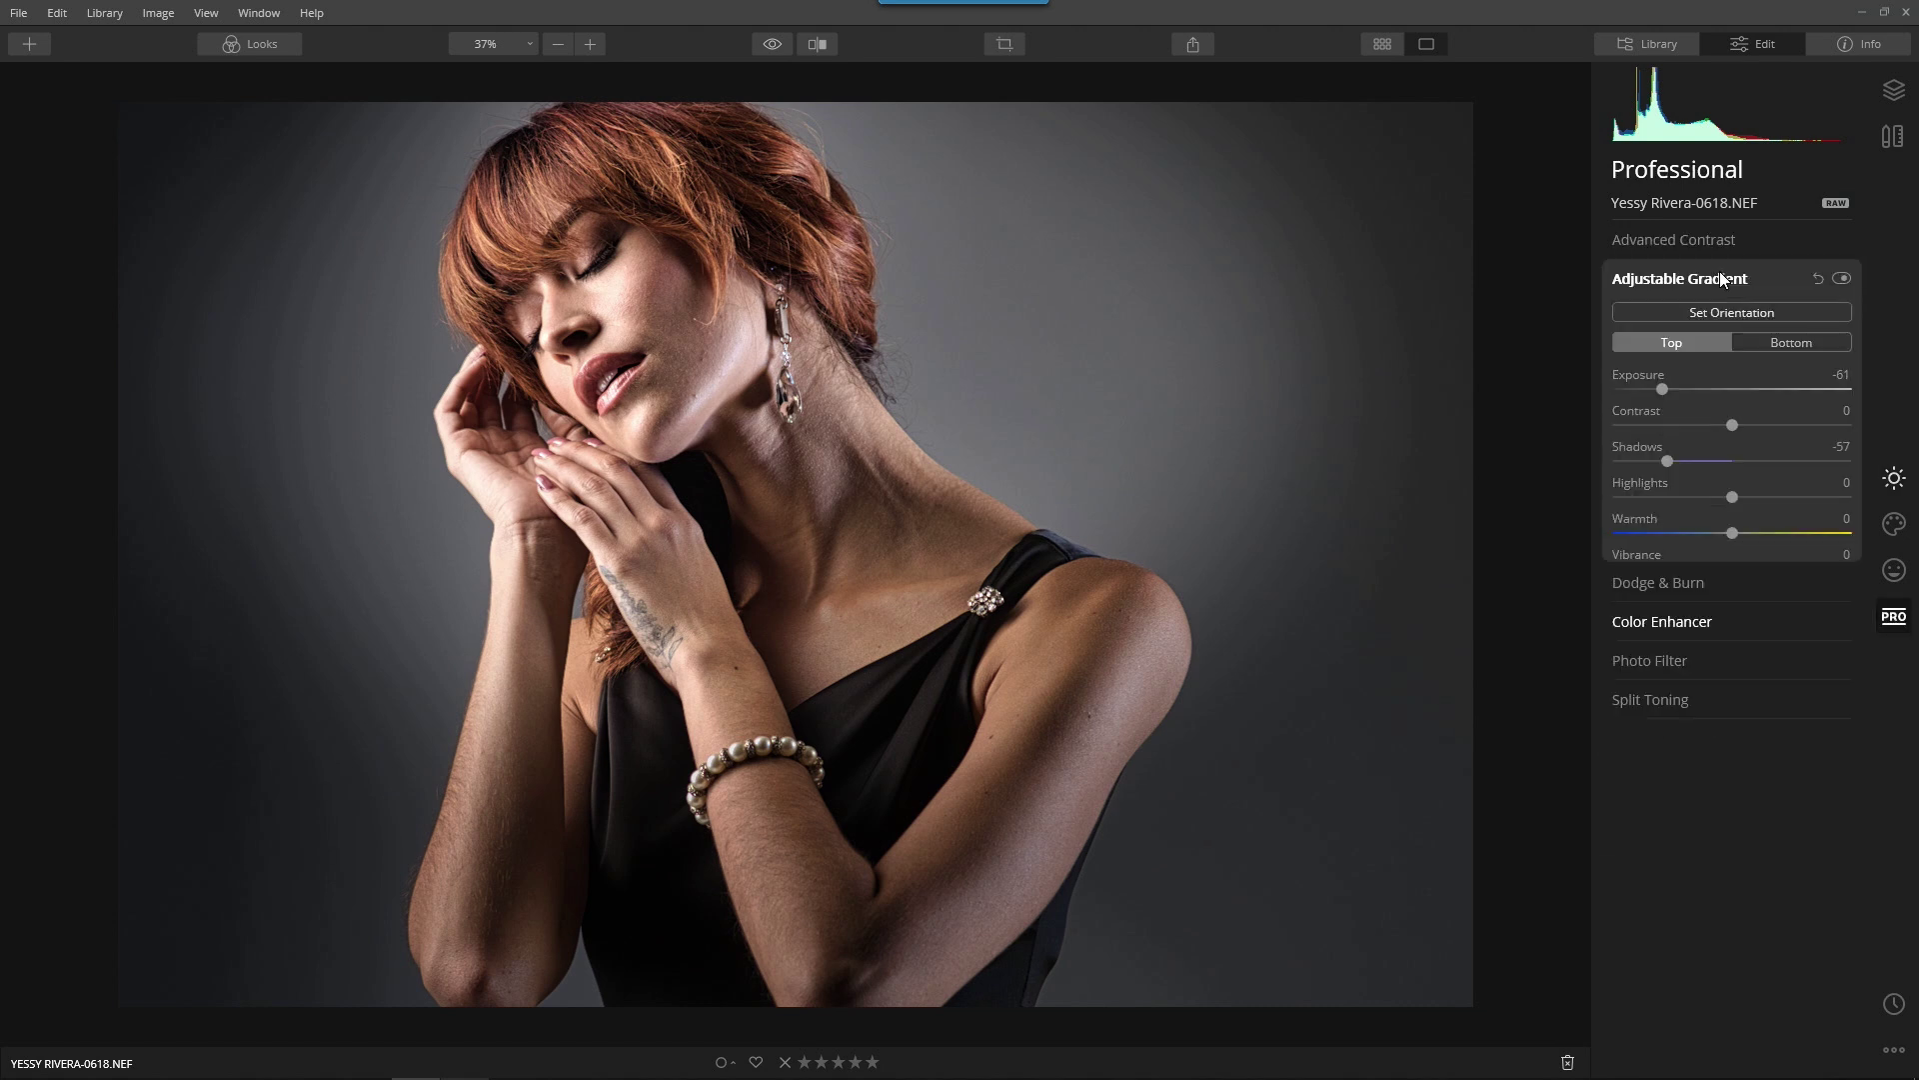
{"action": "left_click", "coordinate": [1841, 279]}
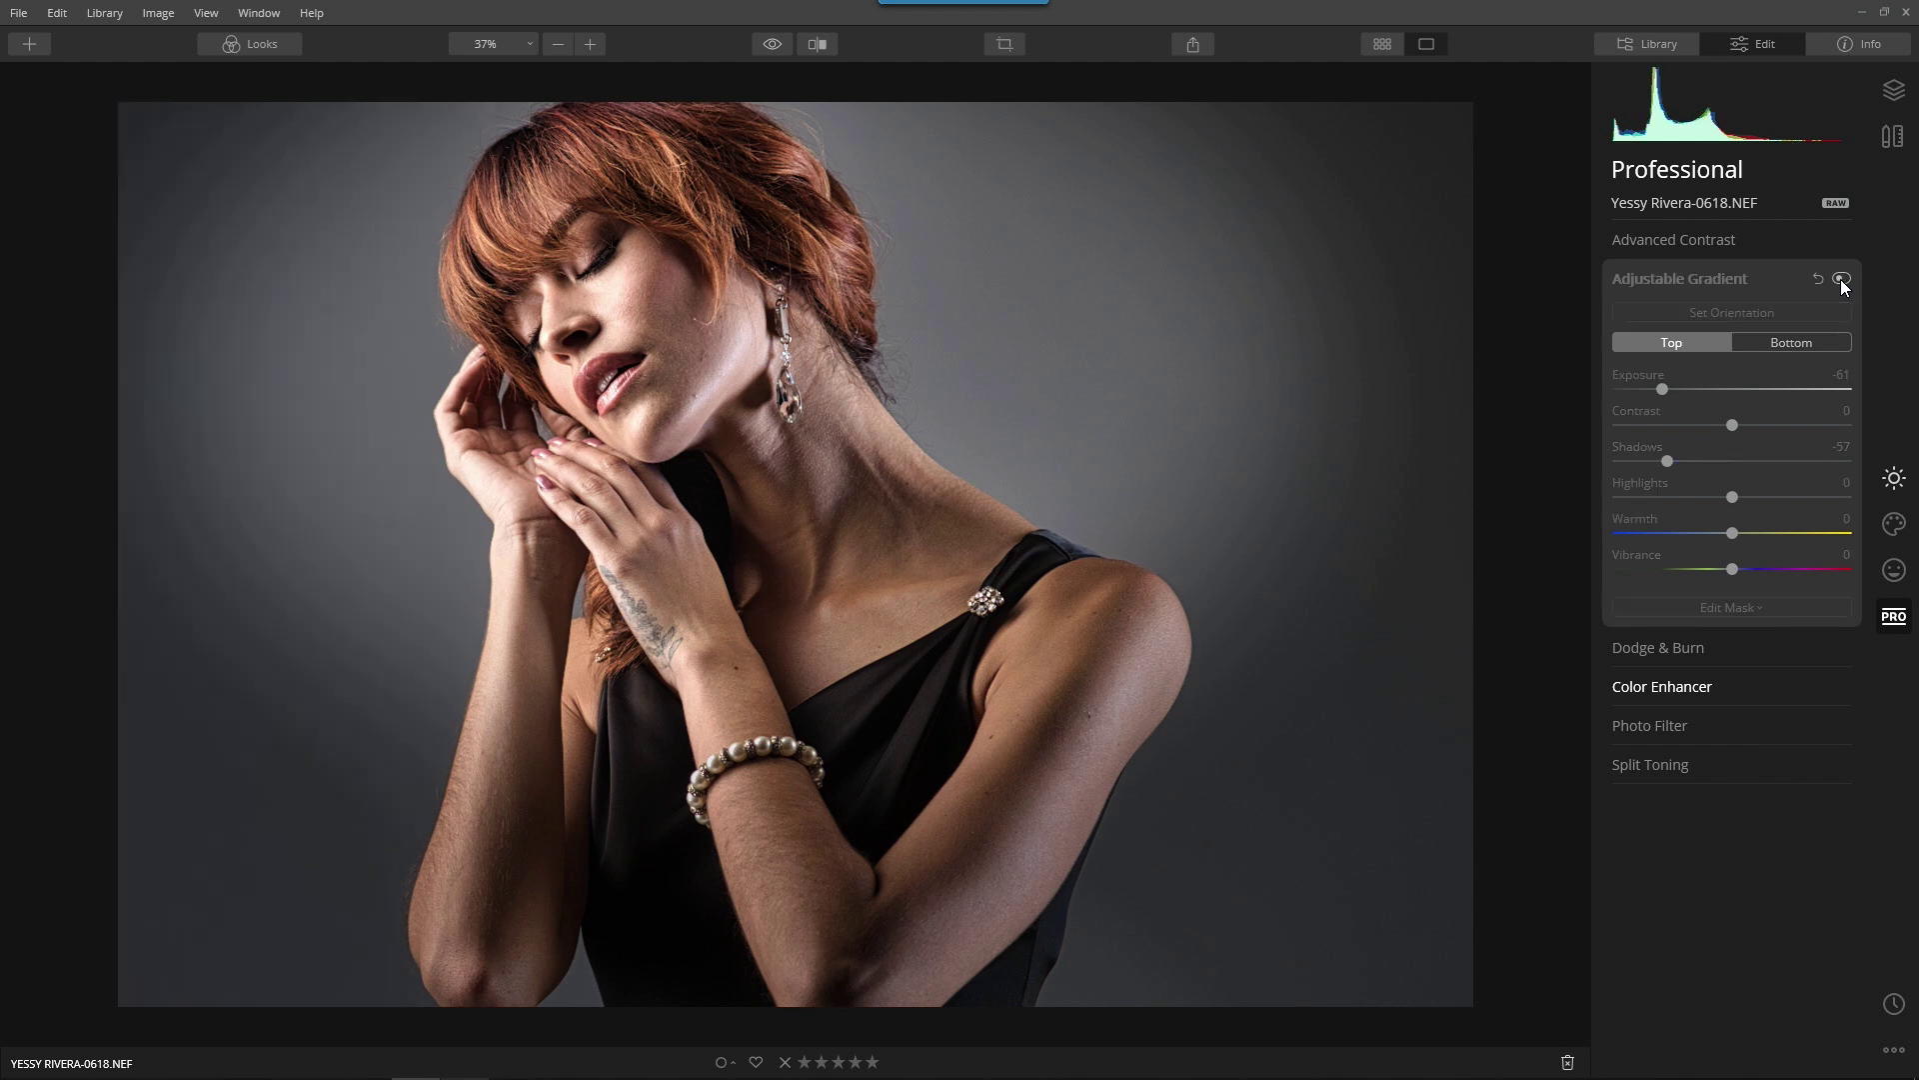
{"action": "left_click", "coordinate": [1842, 280]}
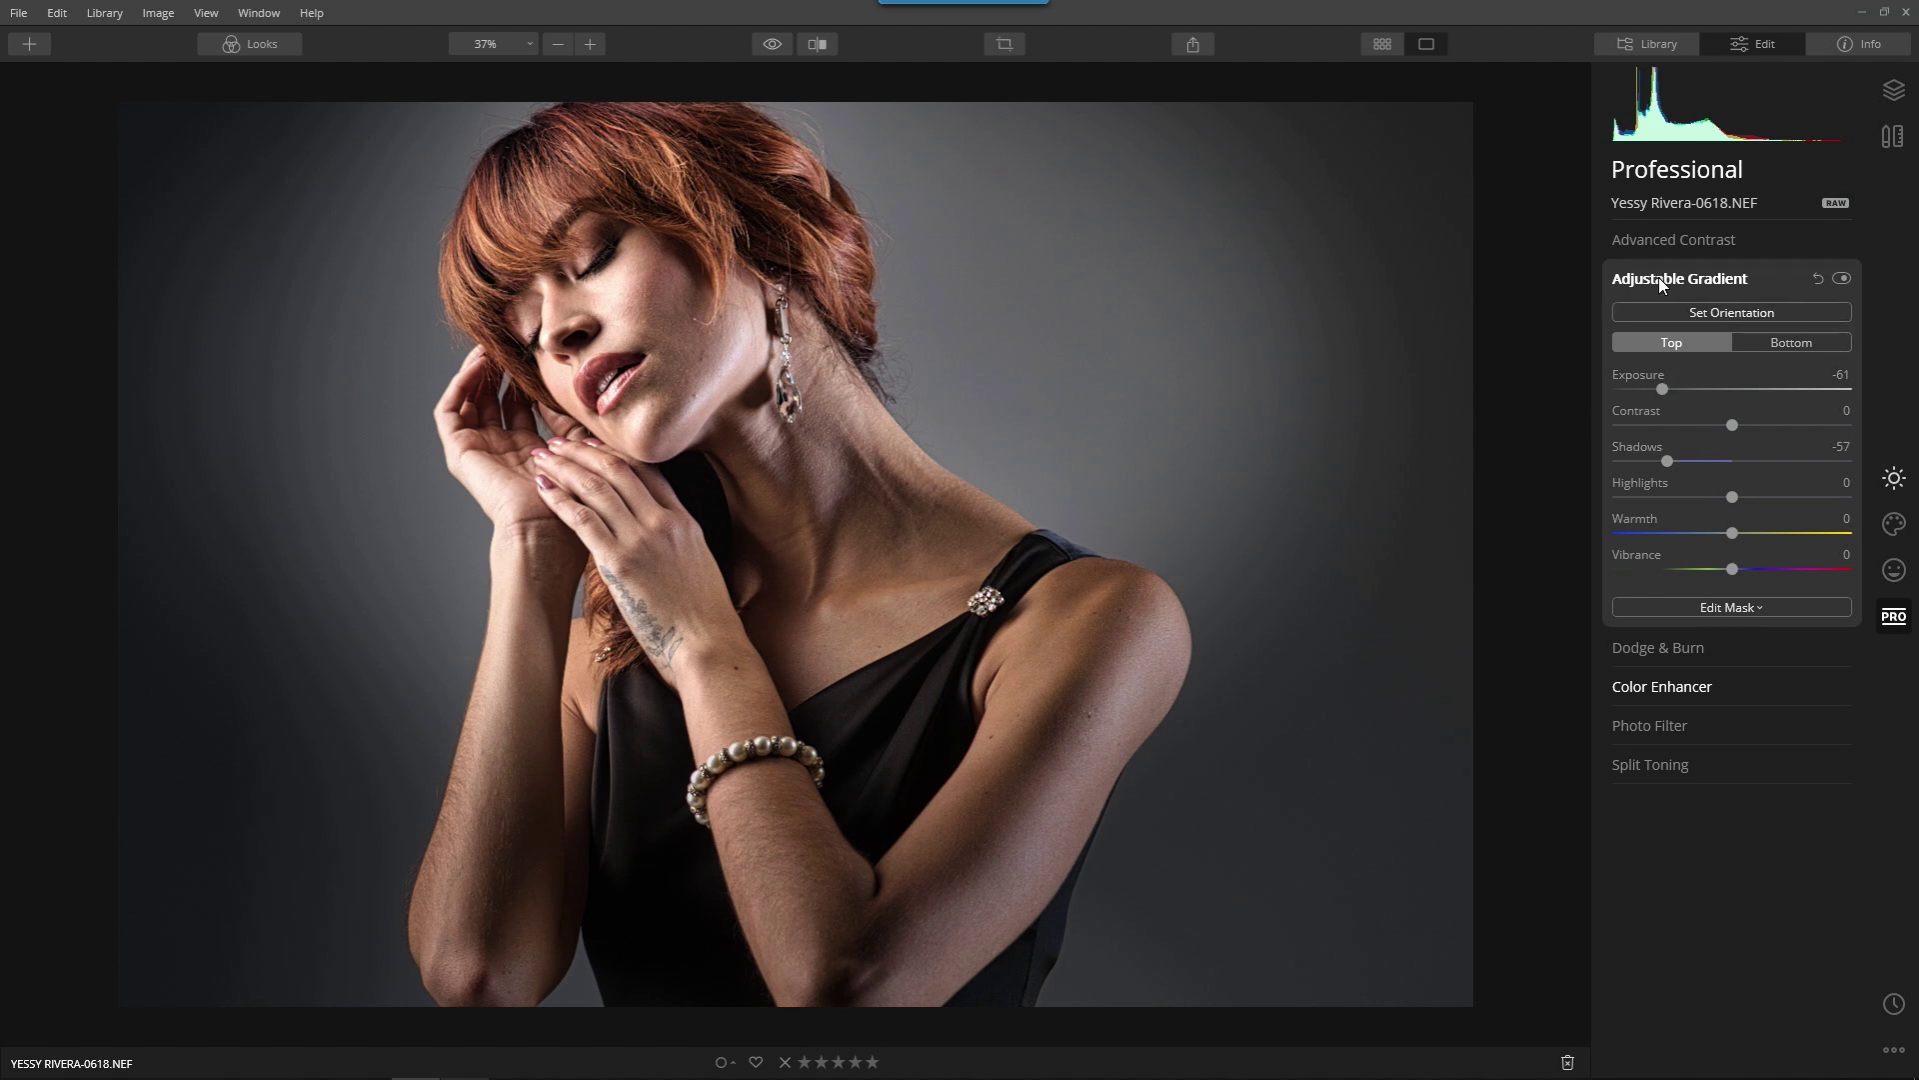
{"action": "left_click", "coordinate": [1659, 277]}
- Compare the Color Enhancer (Color Contrast 5, Warm -1) by toggling it off and on
{"action": "left_click", "coordinate": [1694, 360]}
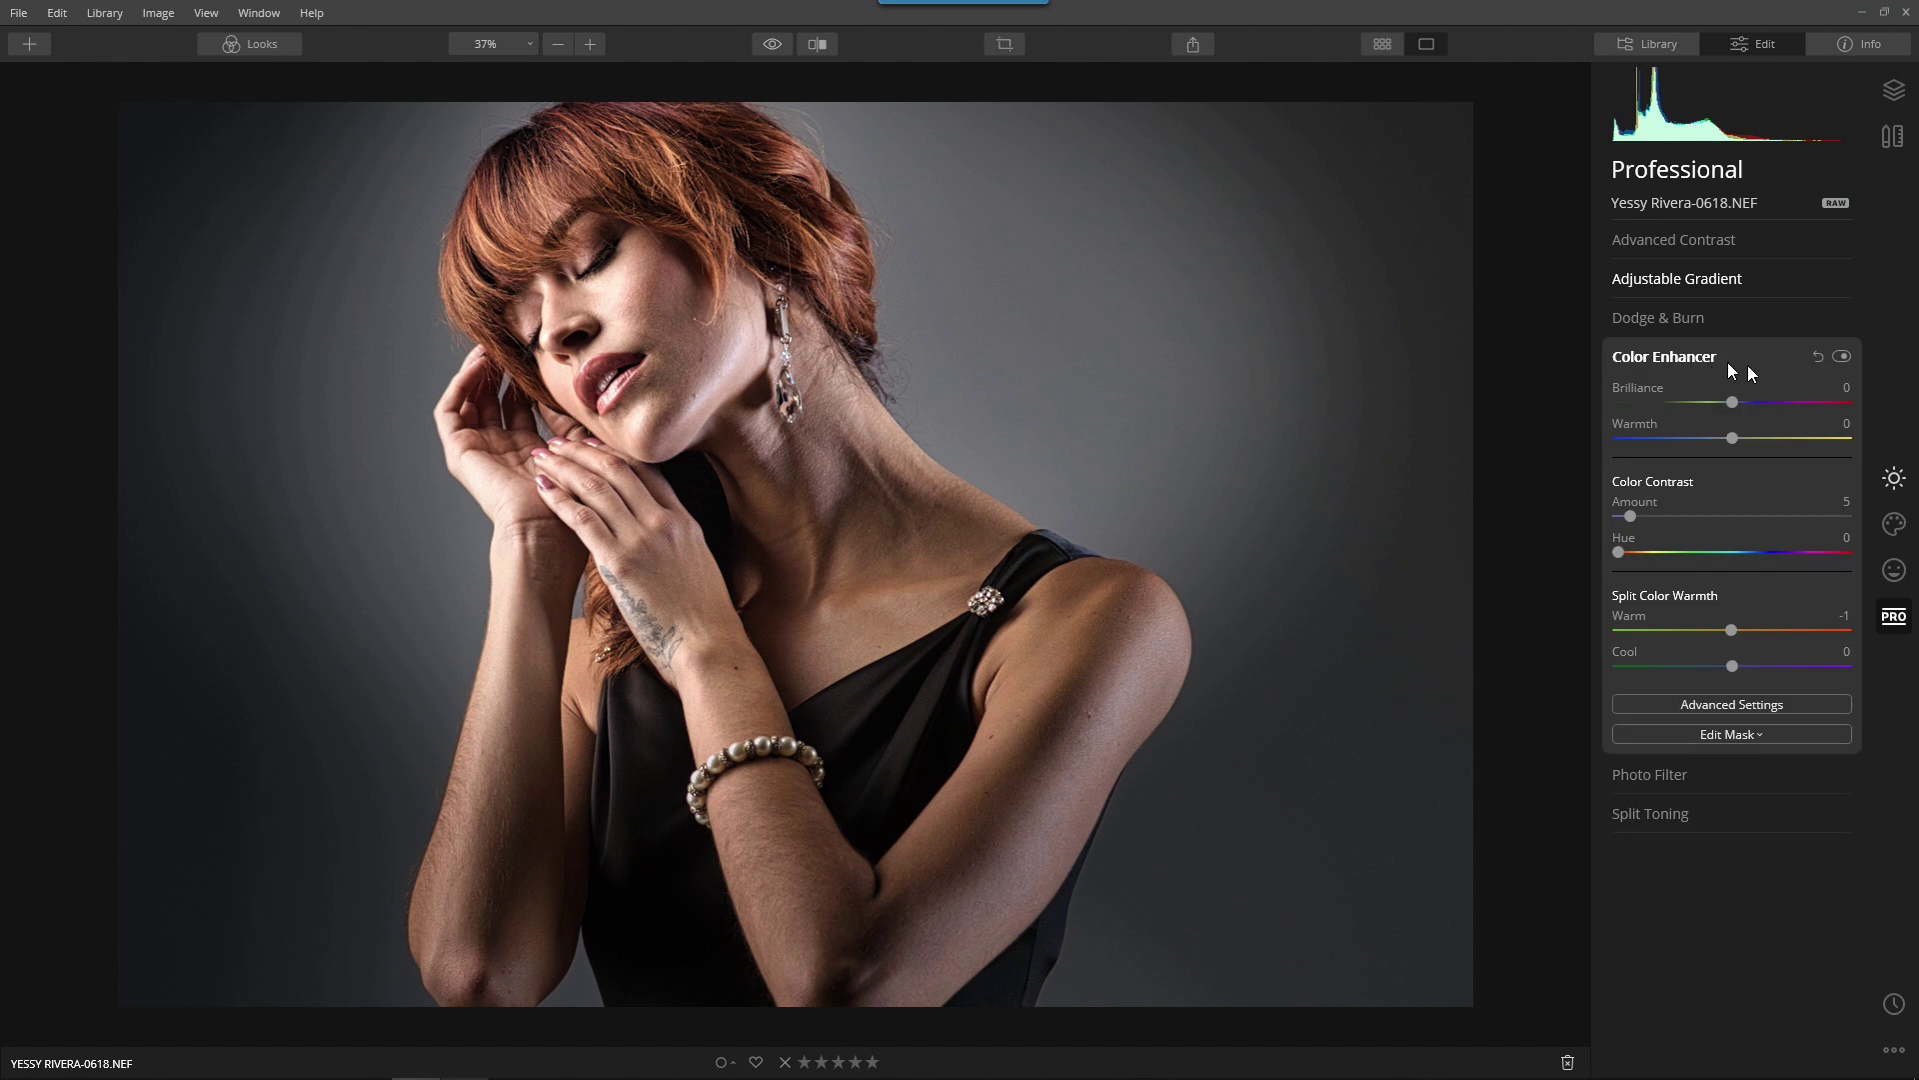
{"action": "left_click", "coordinate": [1842, 356]}
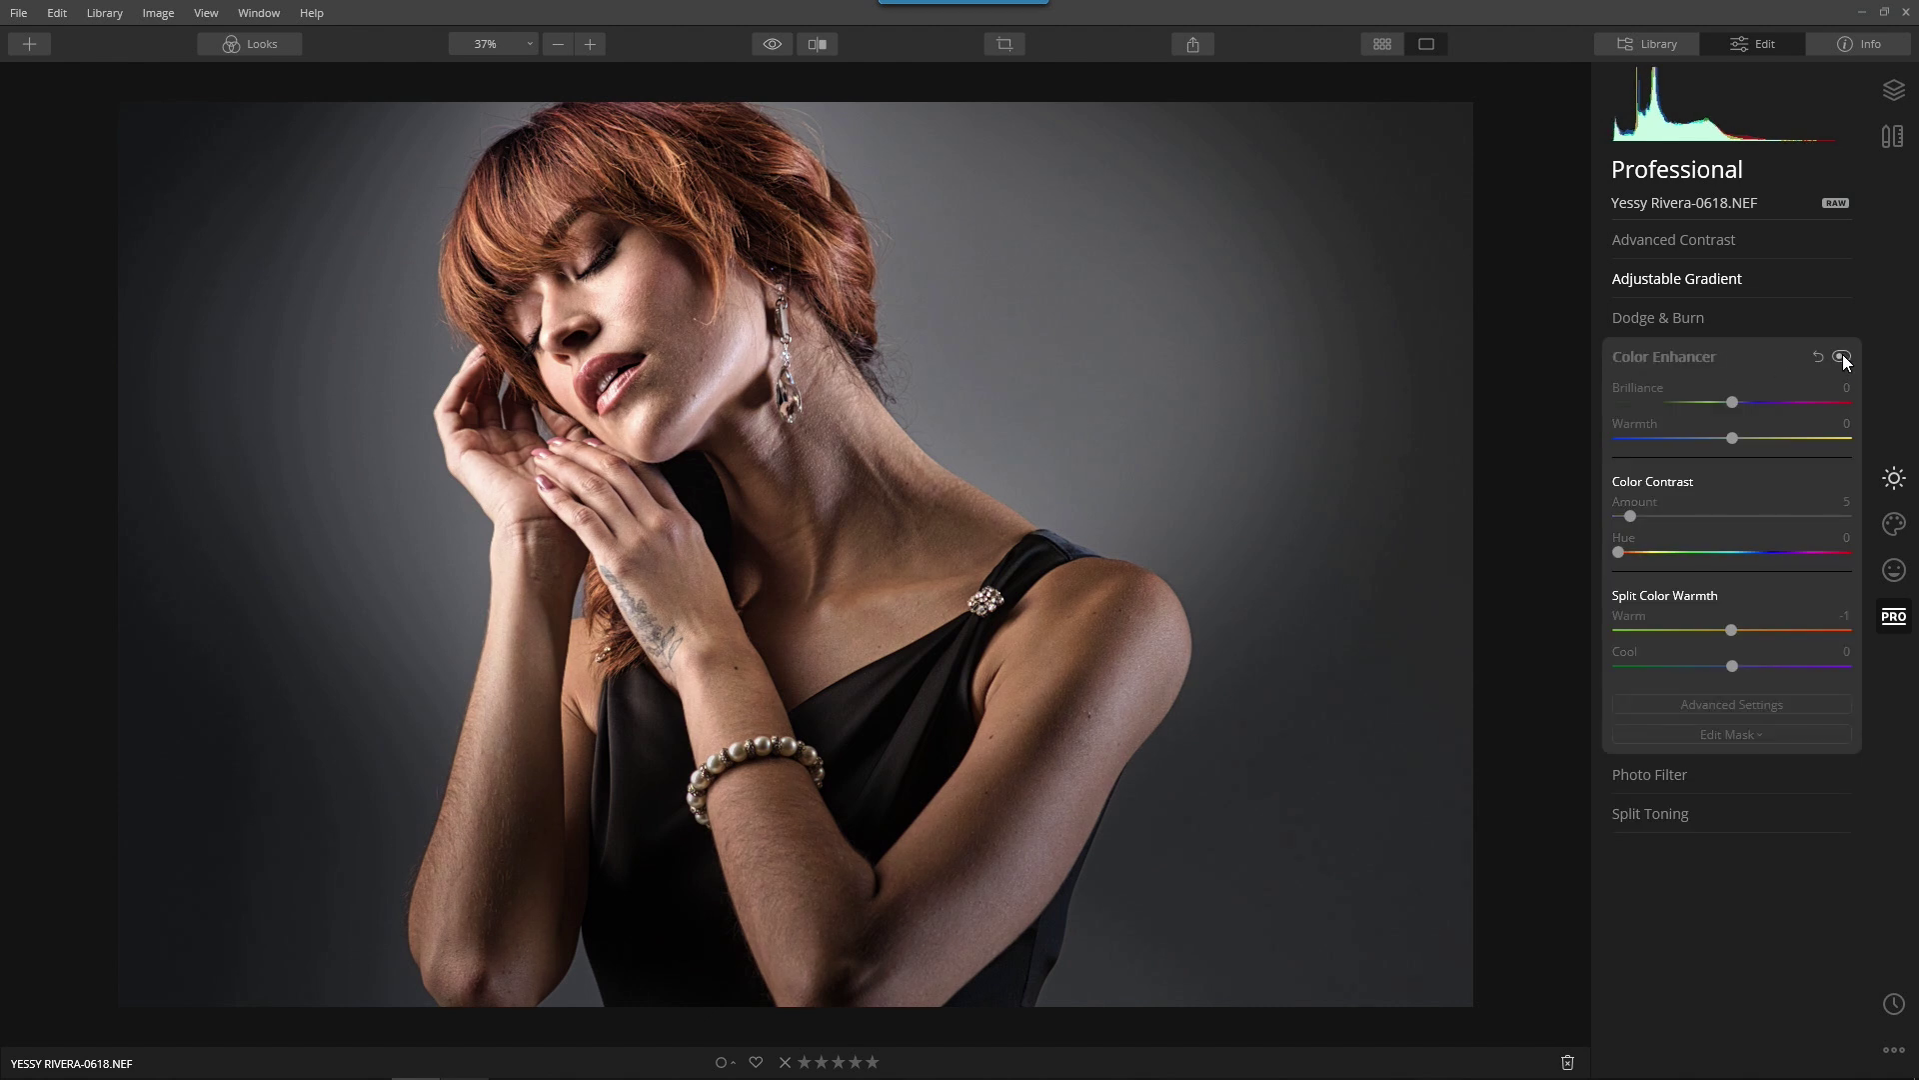
{"action": "left_click", "coordinate": [1843, 356]}
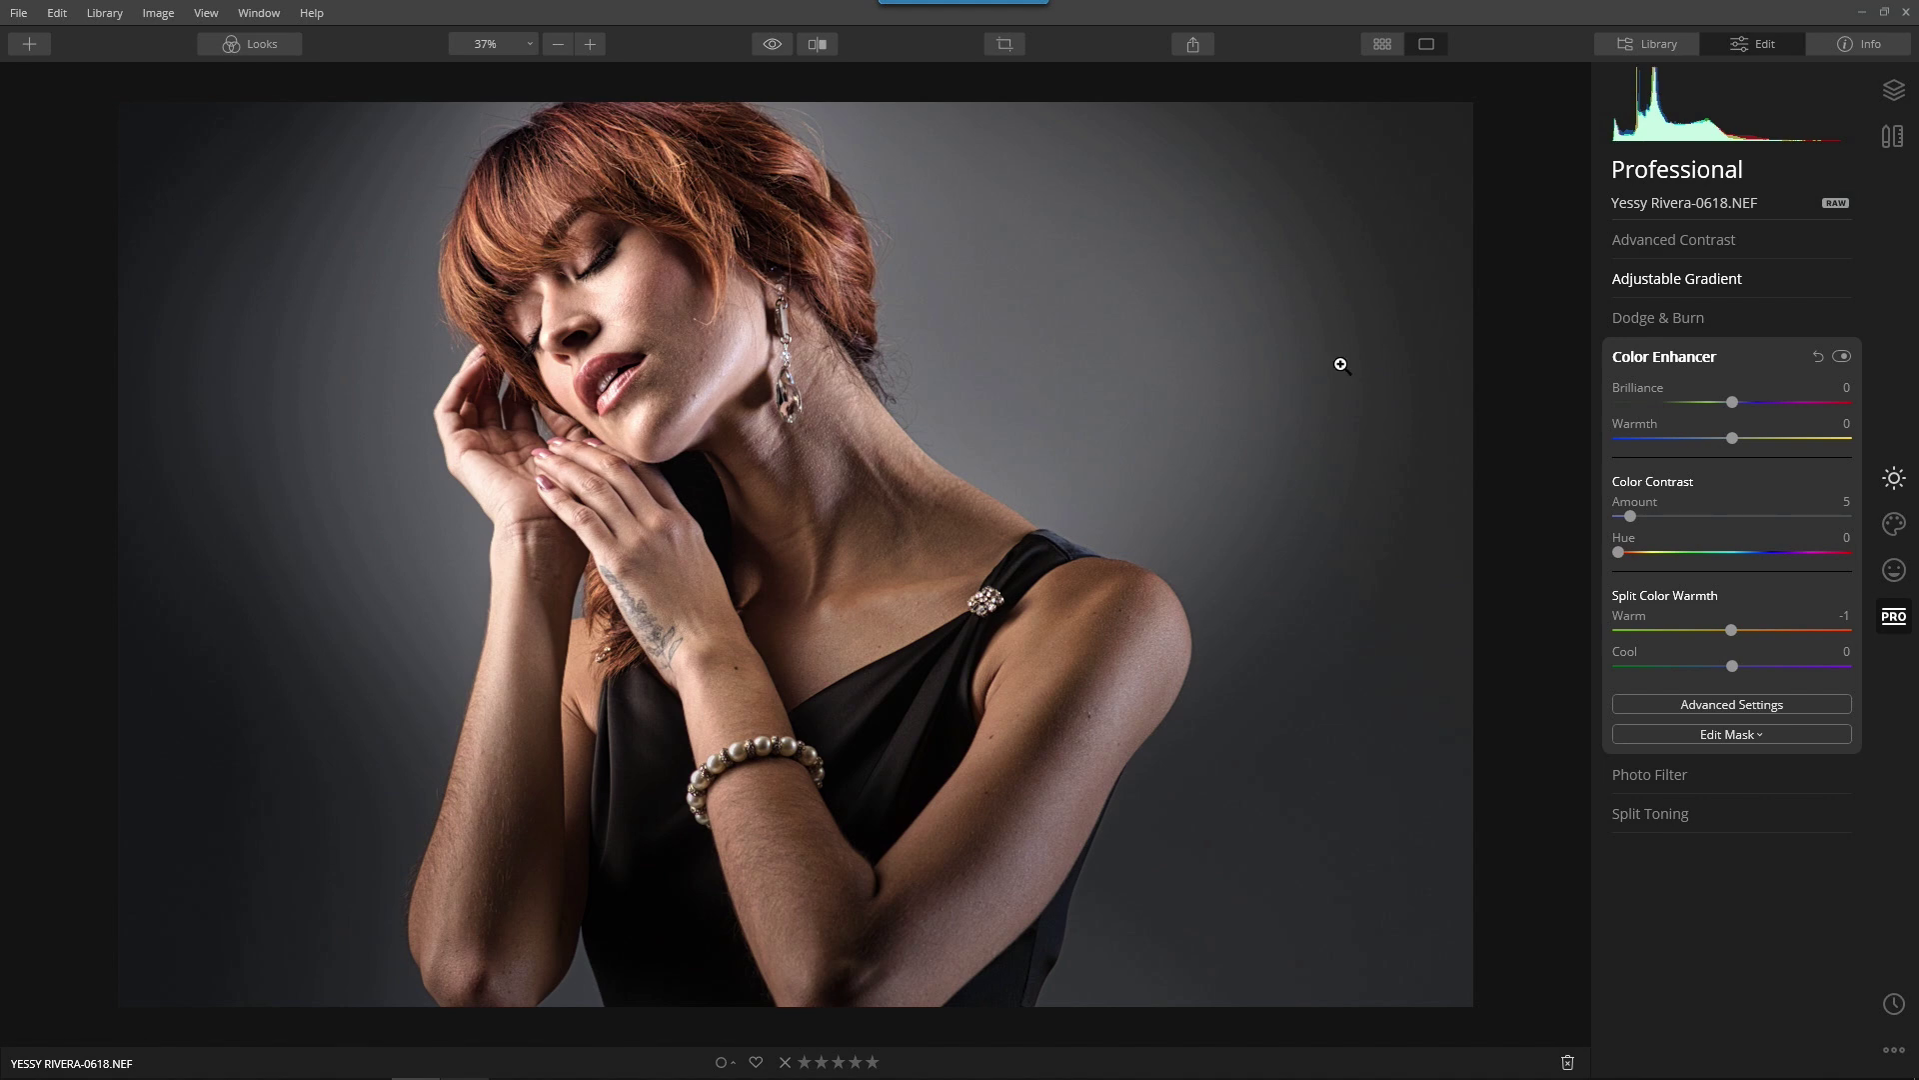
{"action": "left_click", "coordinate": [1707, 357]}
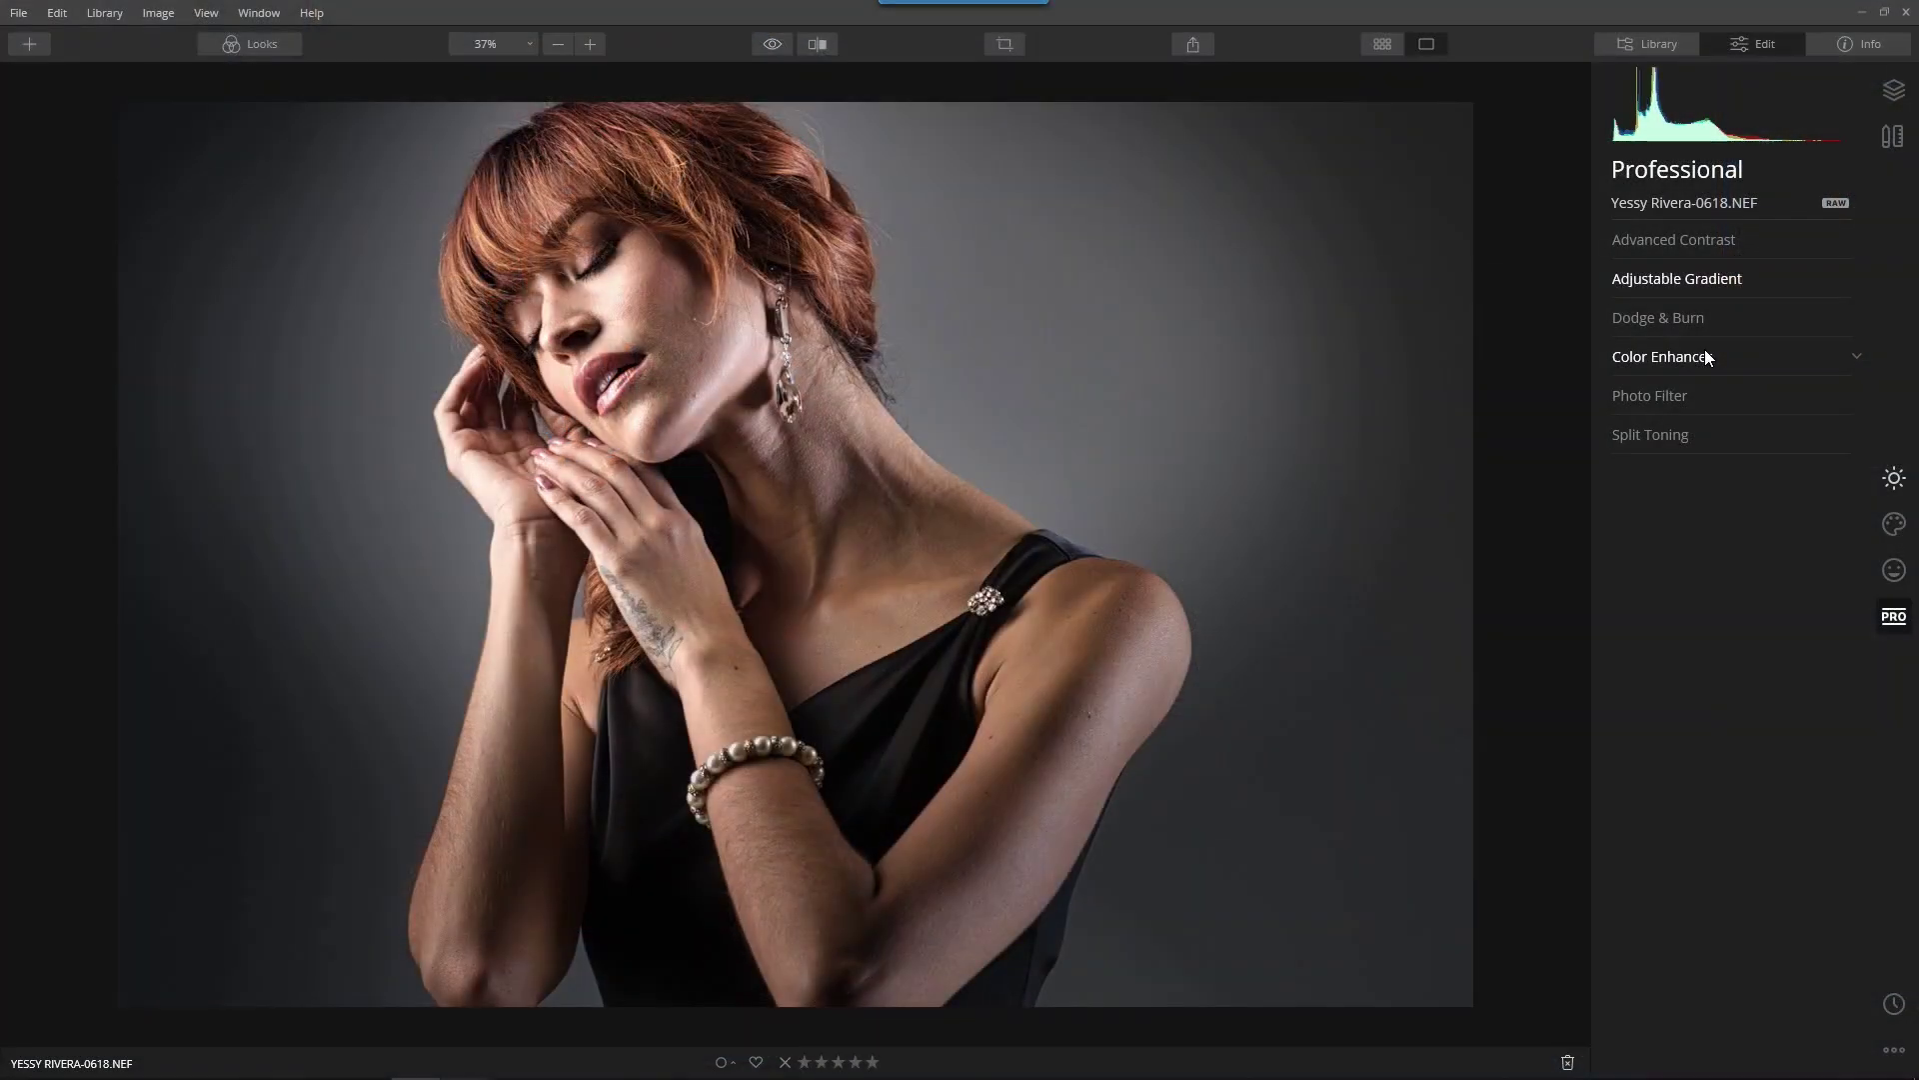
{"action": "left_click", "coordinate": [1877, 515]}
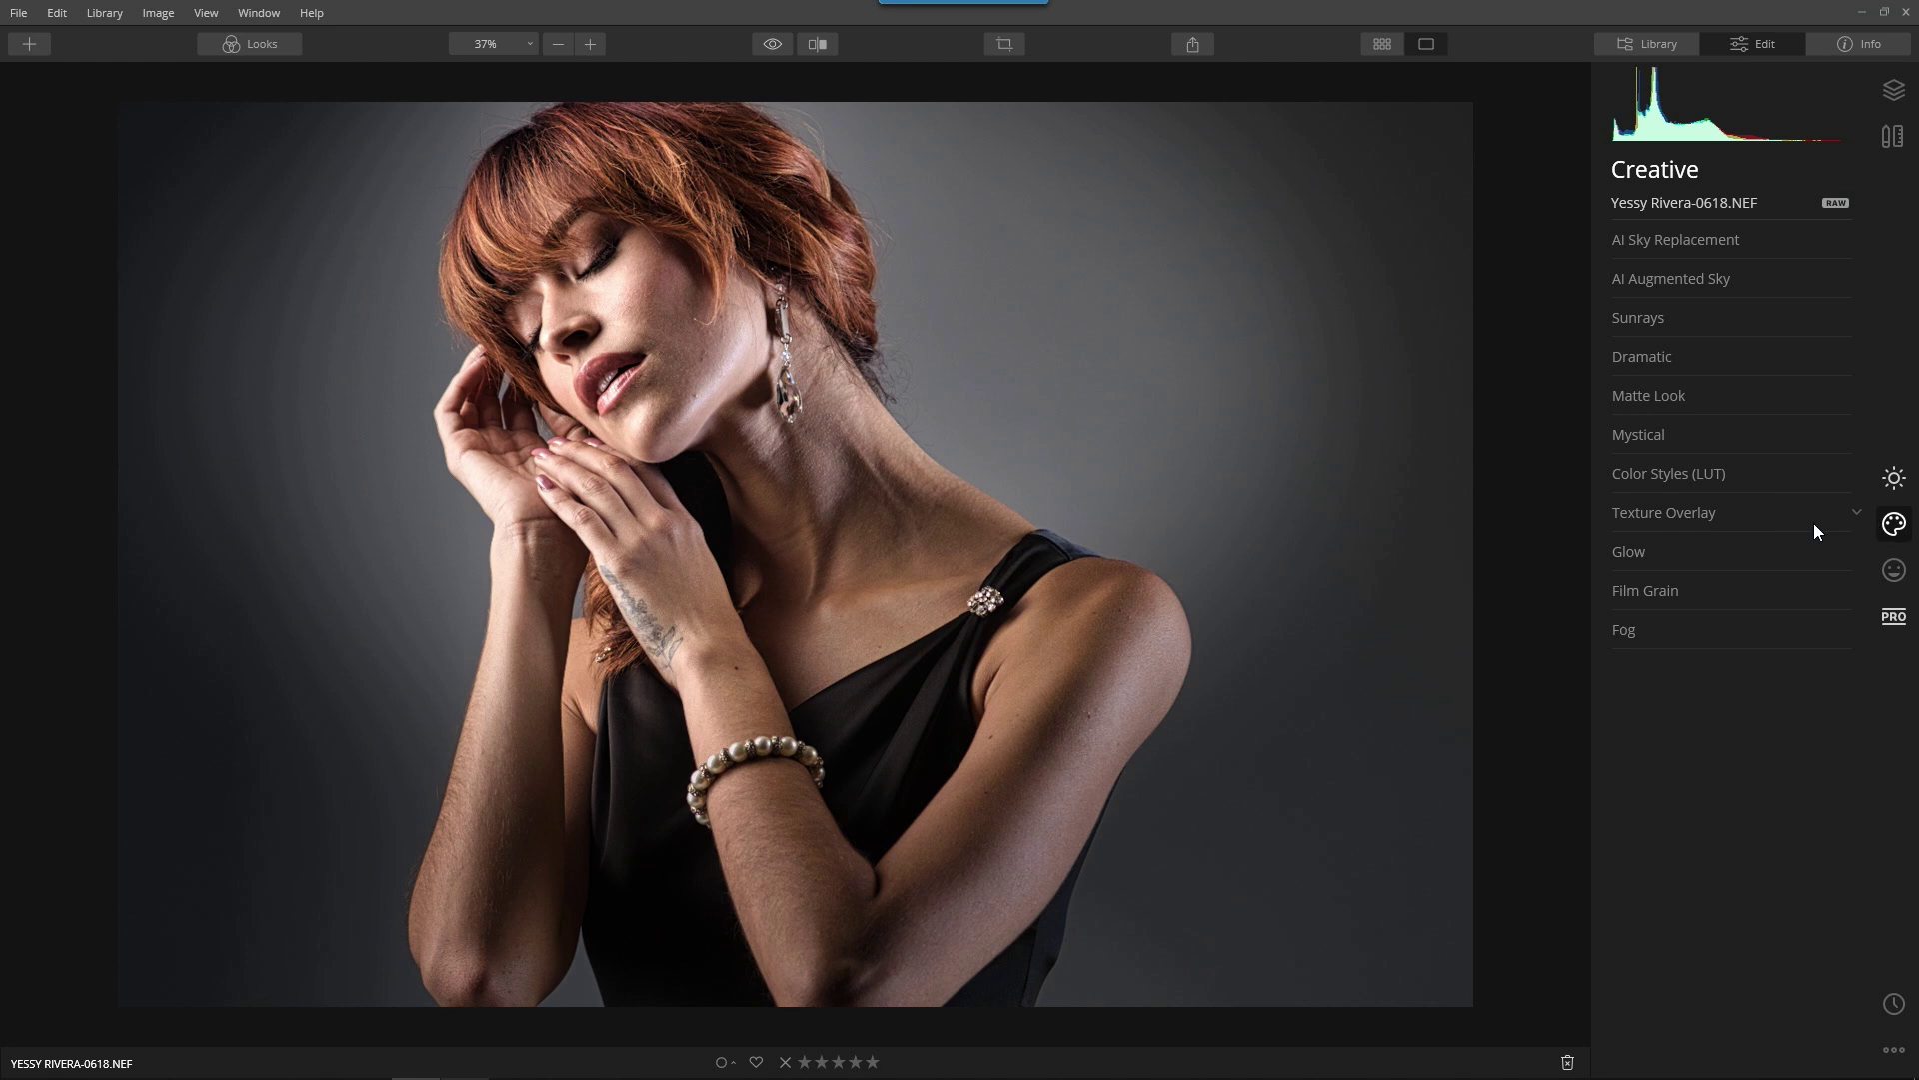
- Enable and reset Texture Overlay, load Evening Veil.jpg, and raise Opacity to 100
{"action": "left_click", "coordinate": [1693, 511]}
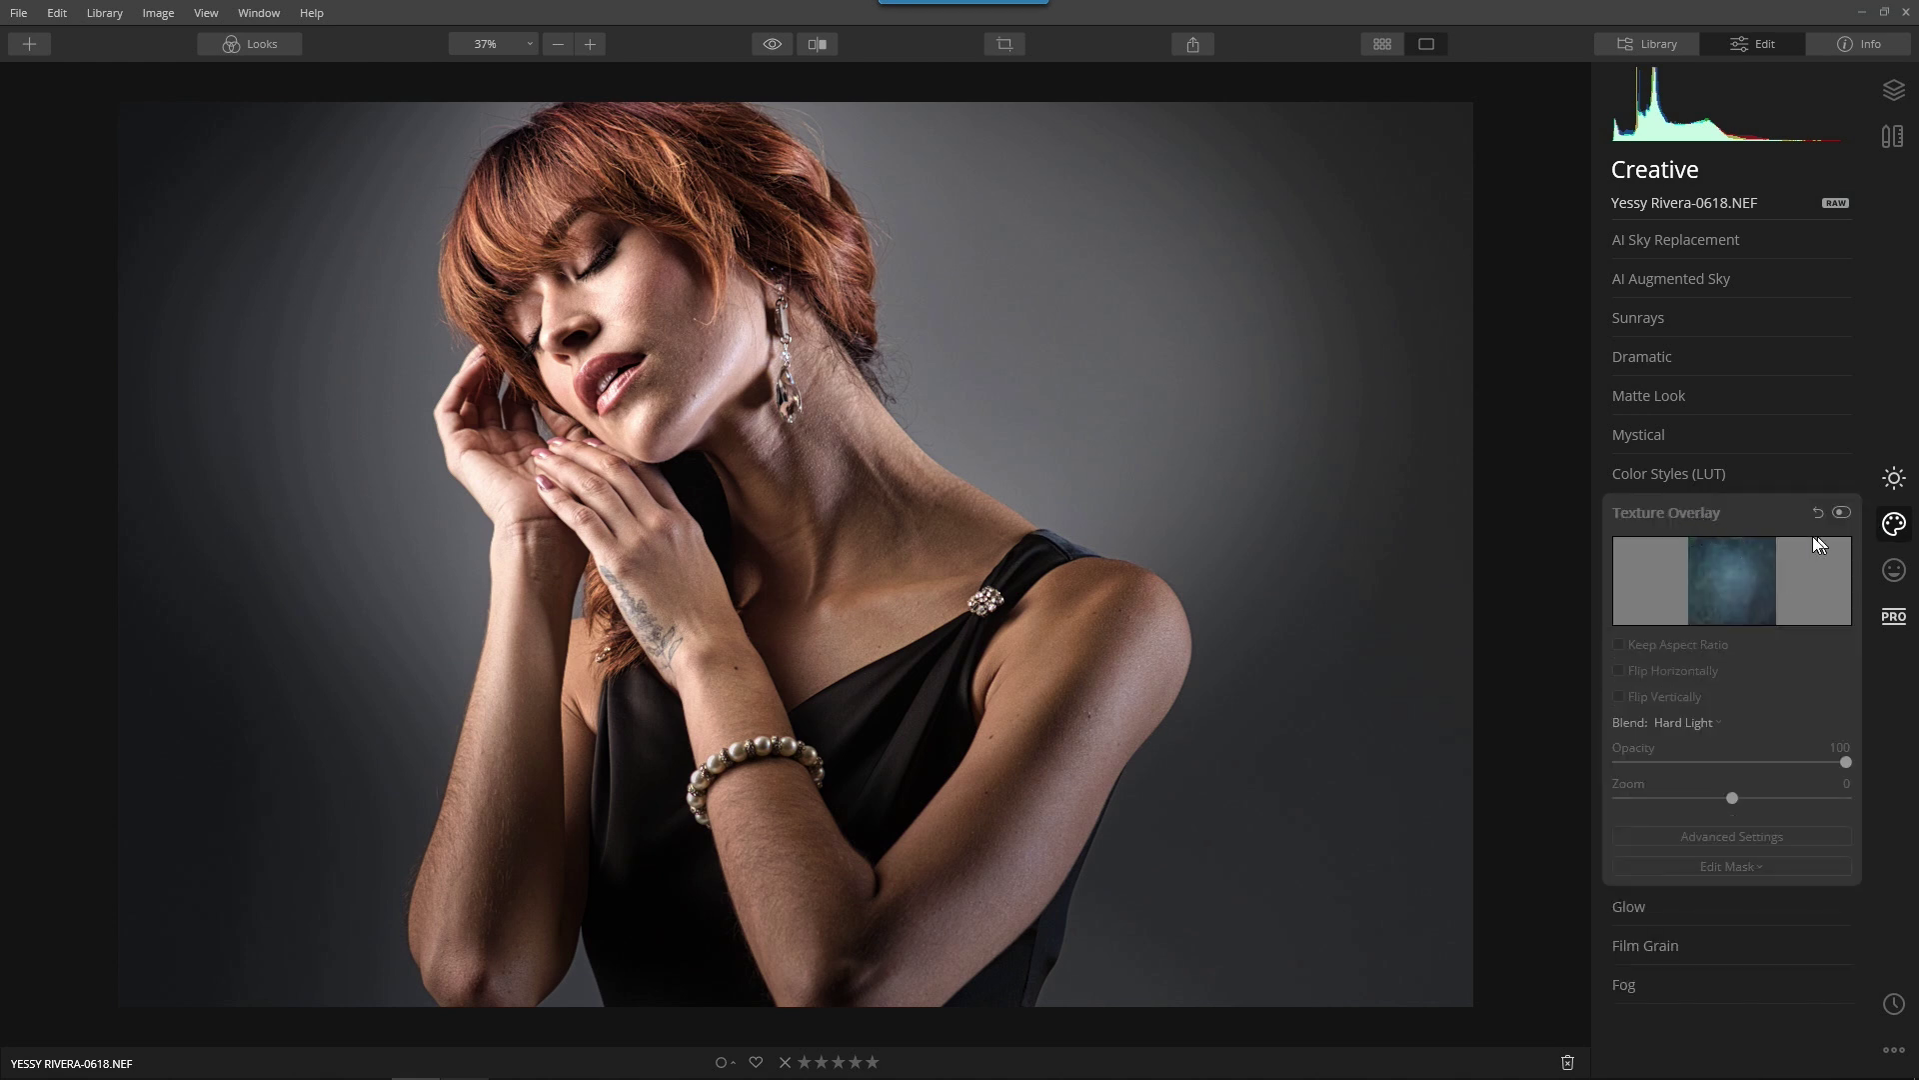
{"action": "left_click", "coordinate": [1841, 514]}
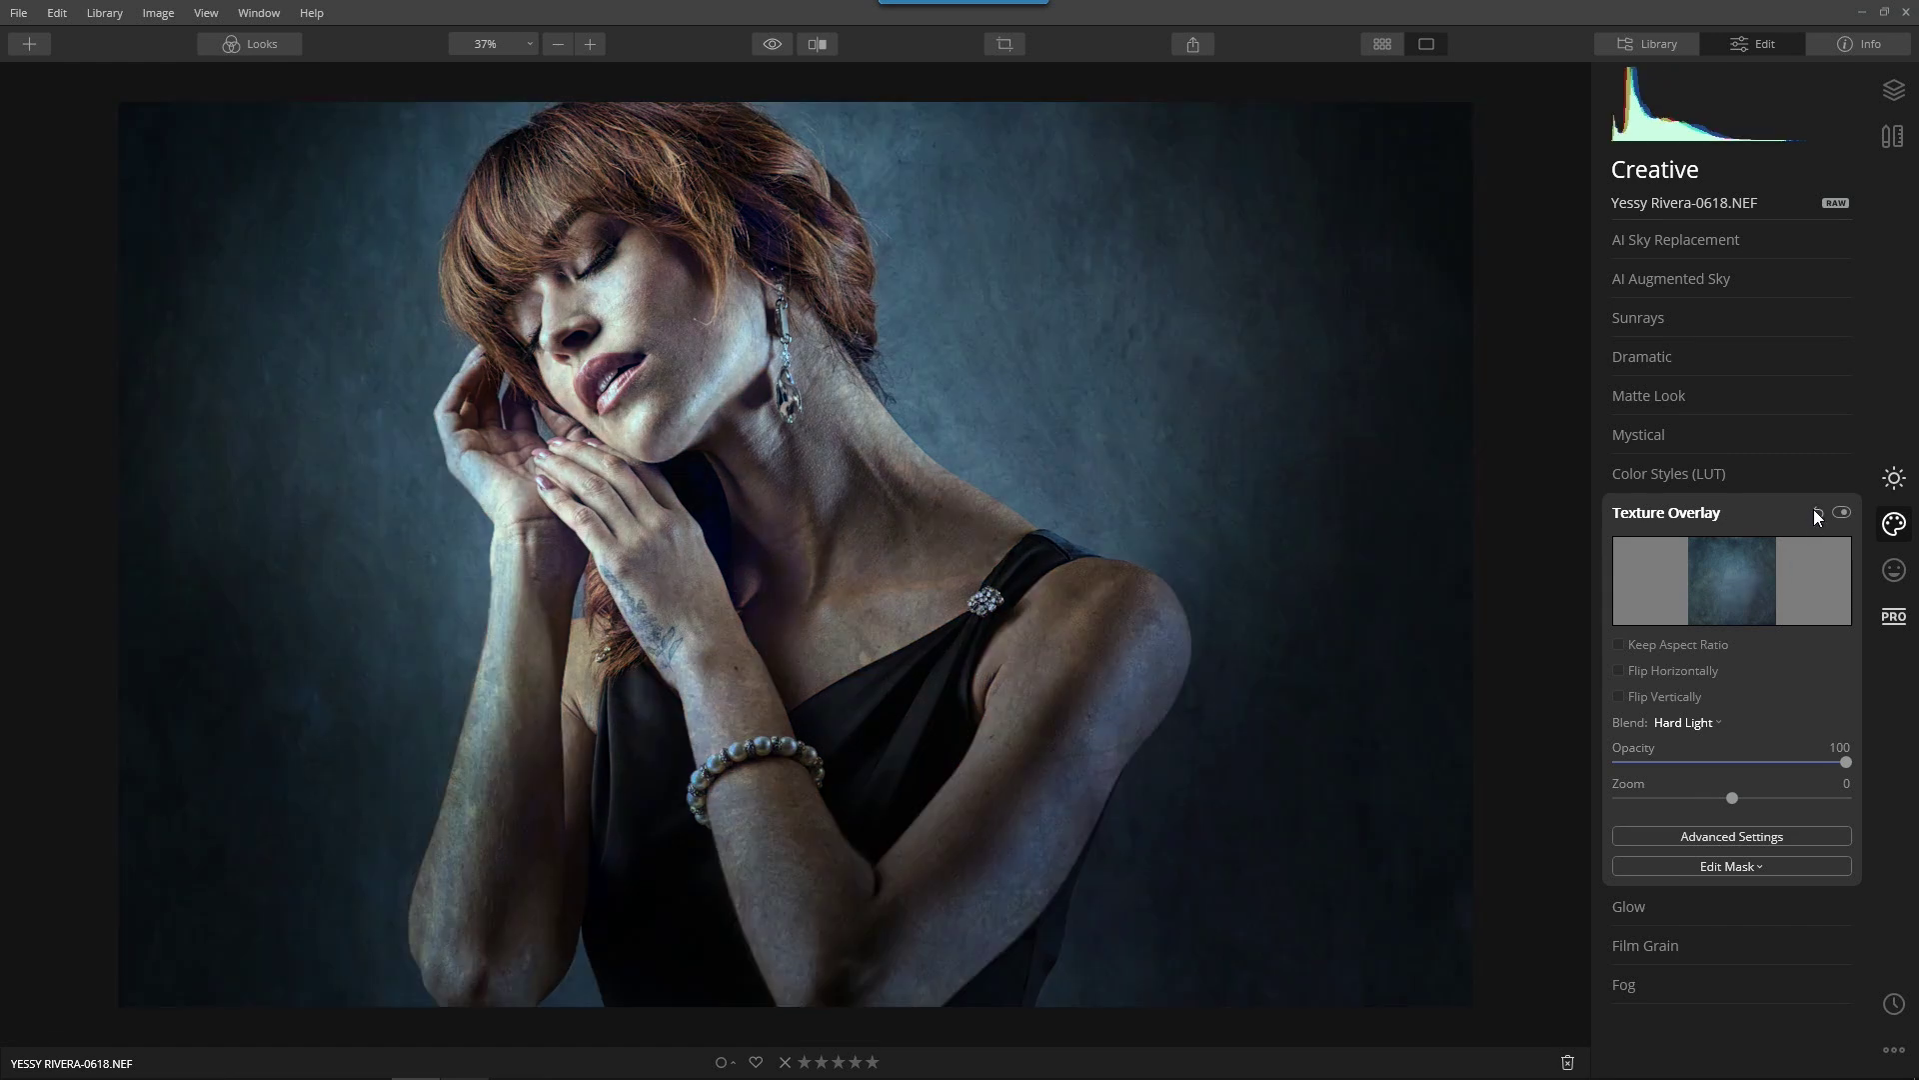
{"action": "left_click", "coordinate": [1814, 510]}
{"action": "left_click", "coordinate": [1741, 584]}
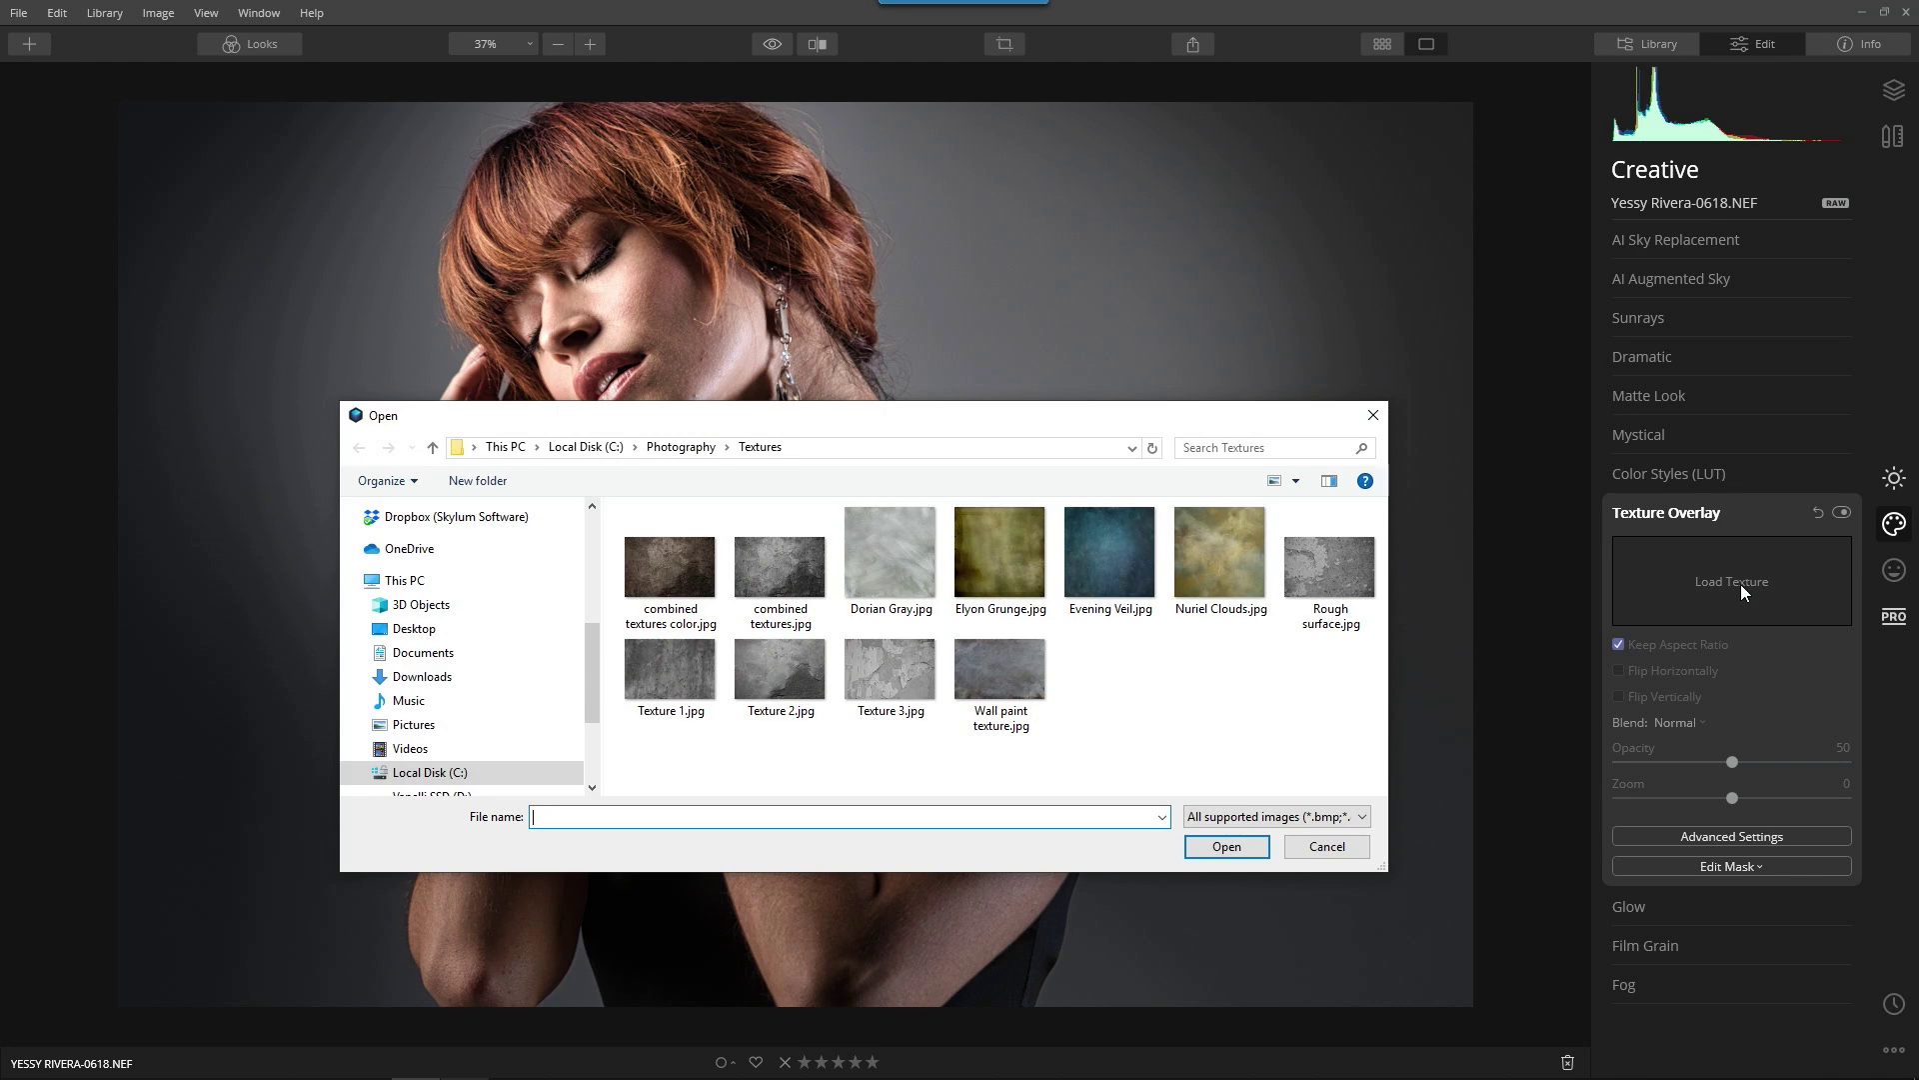
{"action": "left_click", "coordinate": [1109, 557]}
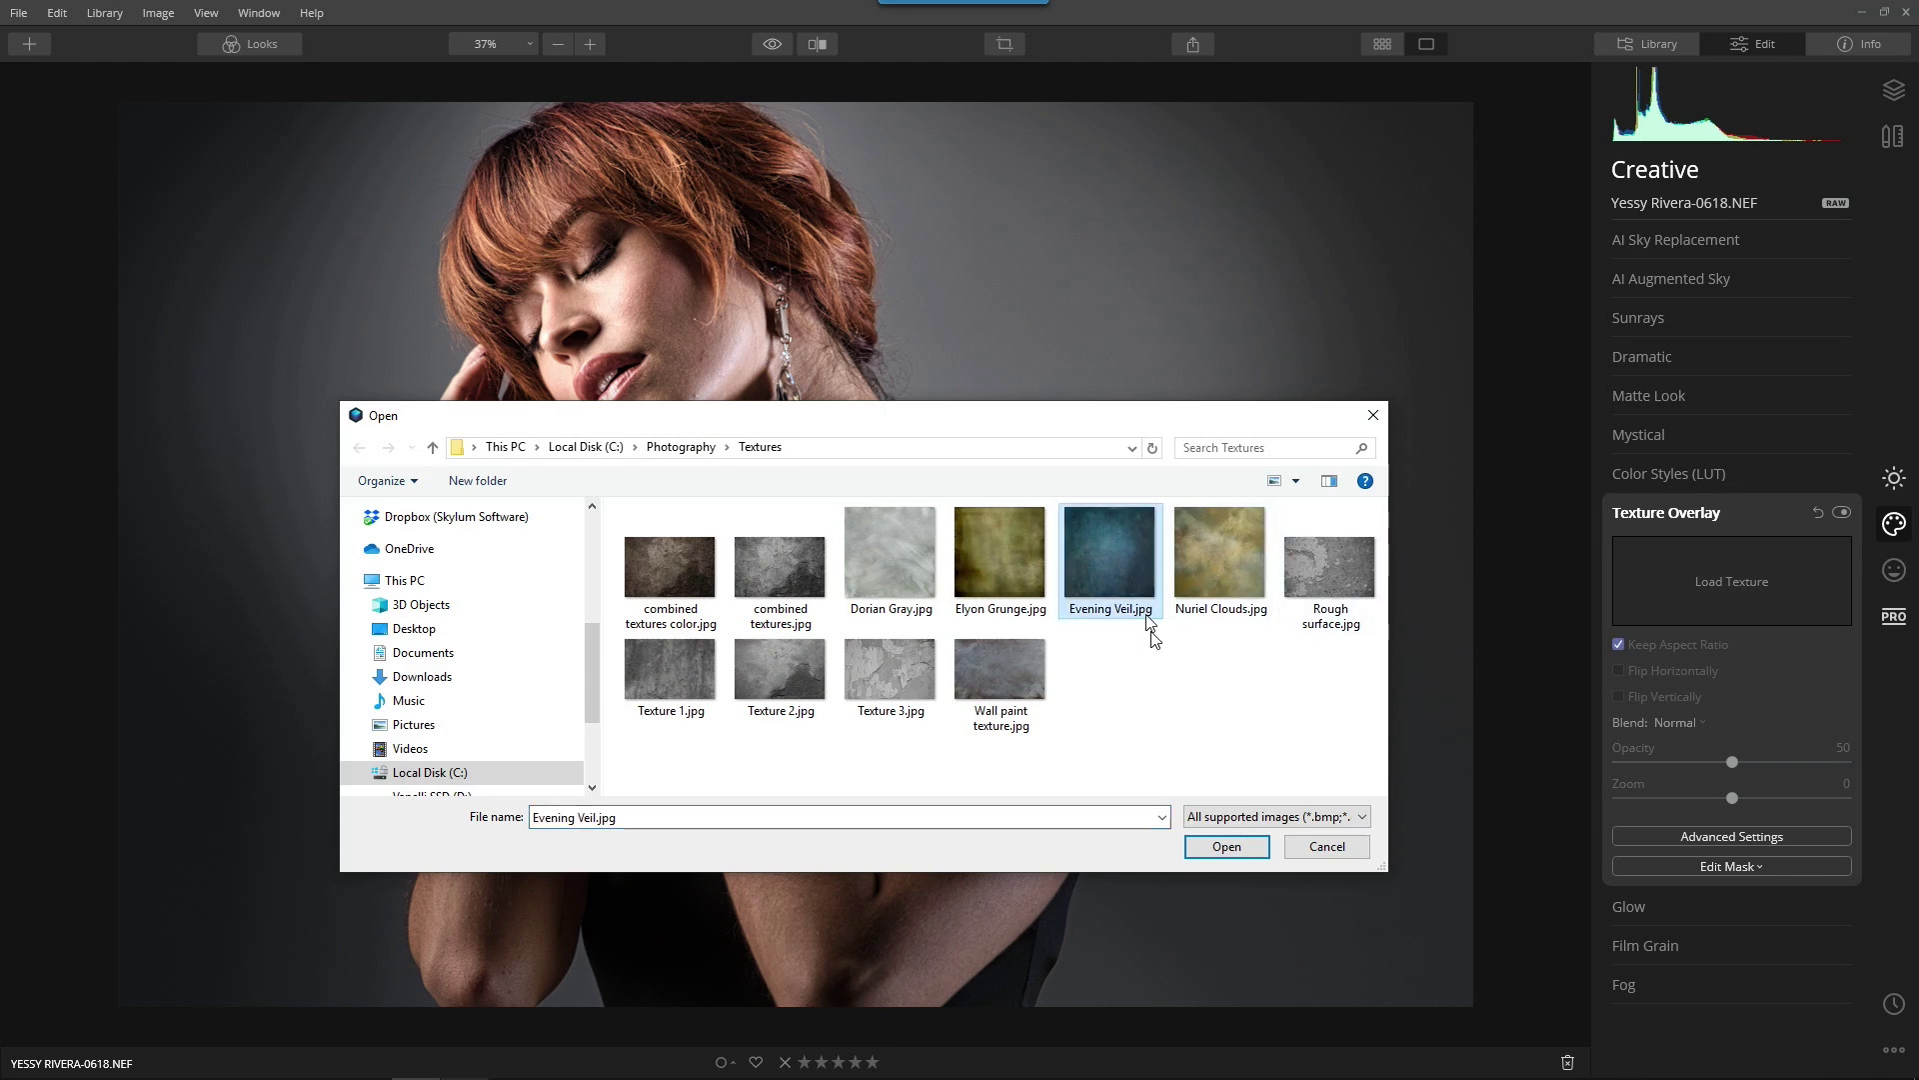
{"action": "left_click", "coordinate": [1227, 846]}
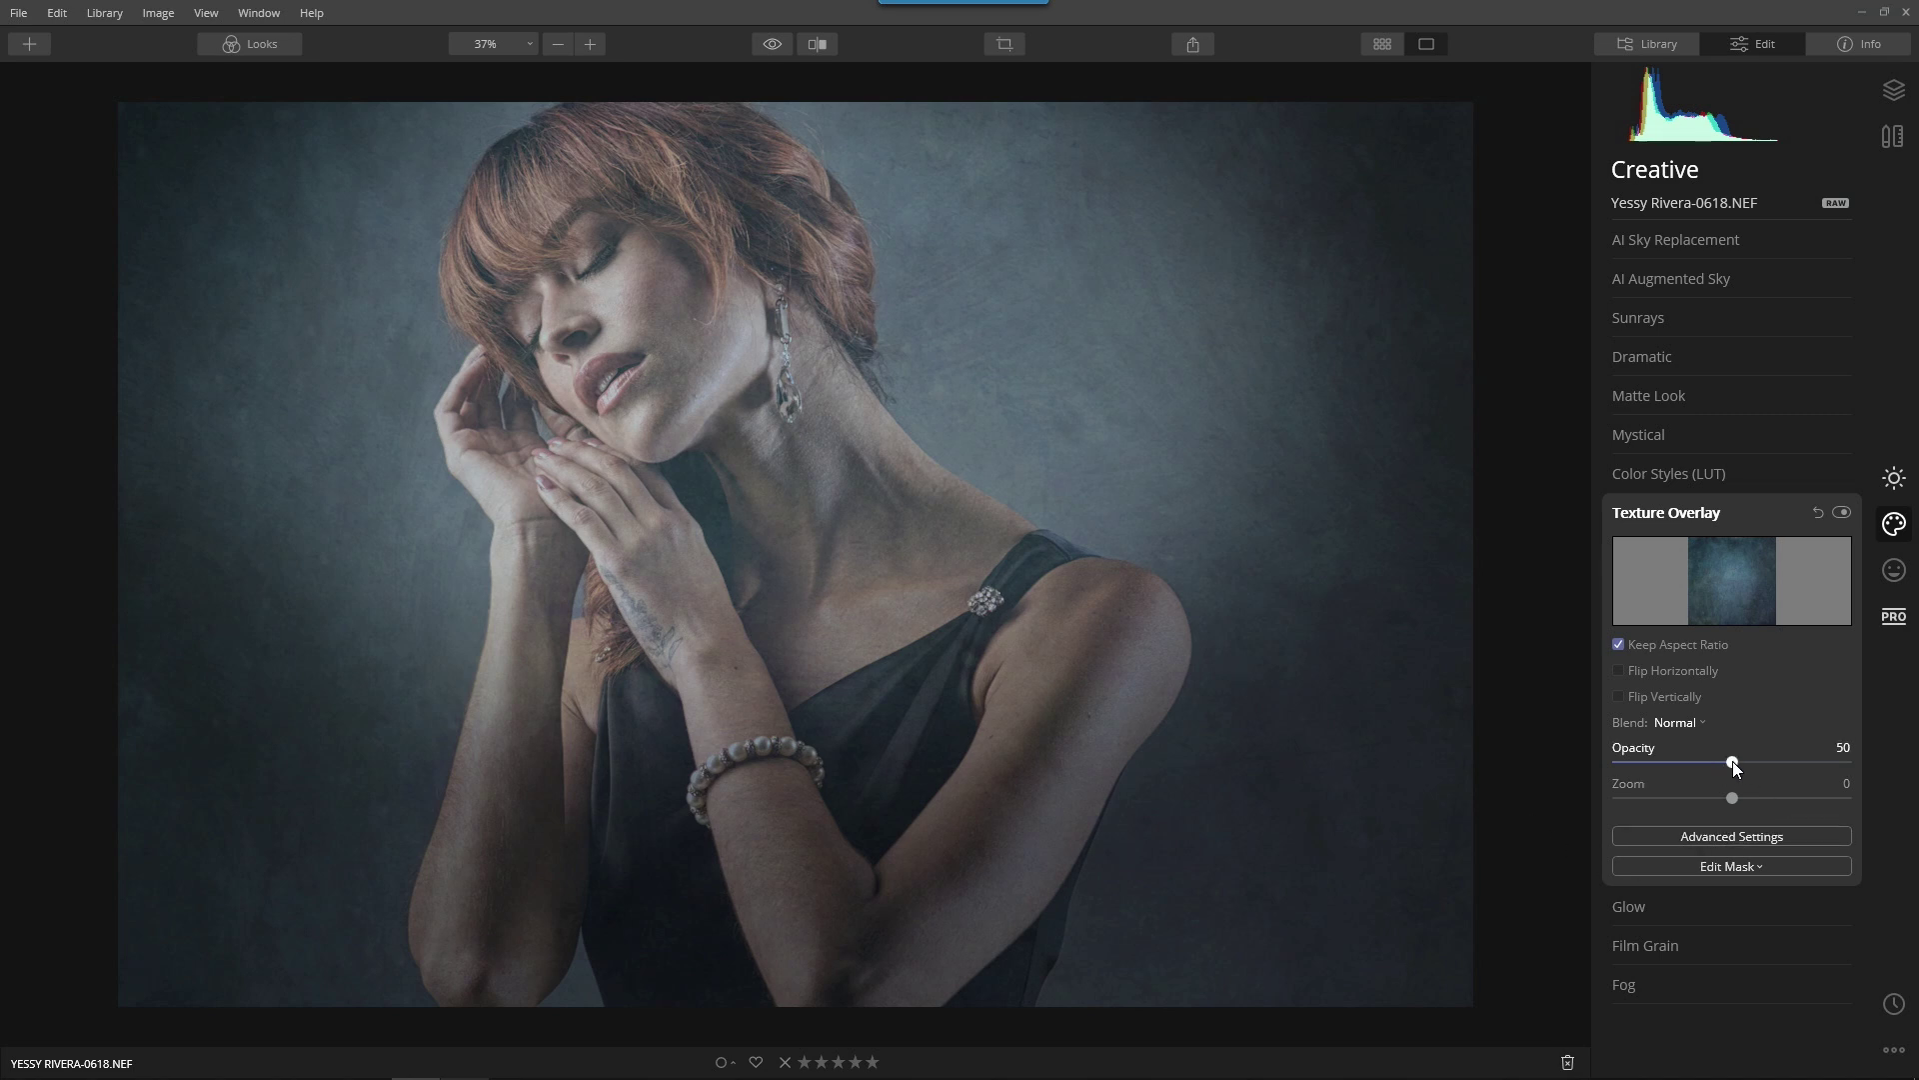
{"action": "left_click_drag", "start_coordinate": [1732, 762], "coordinate": [1861, 765]}
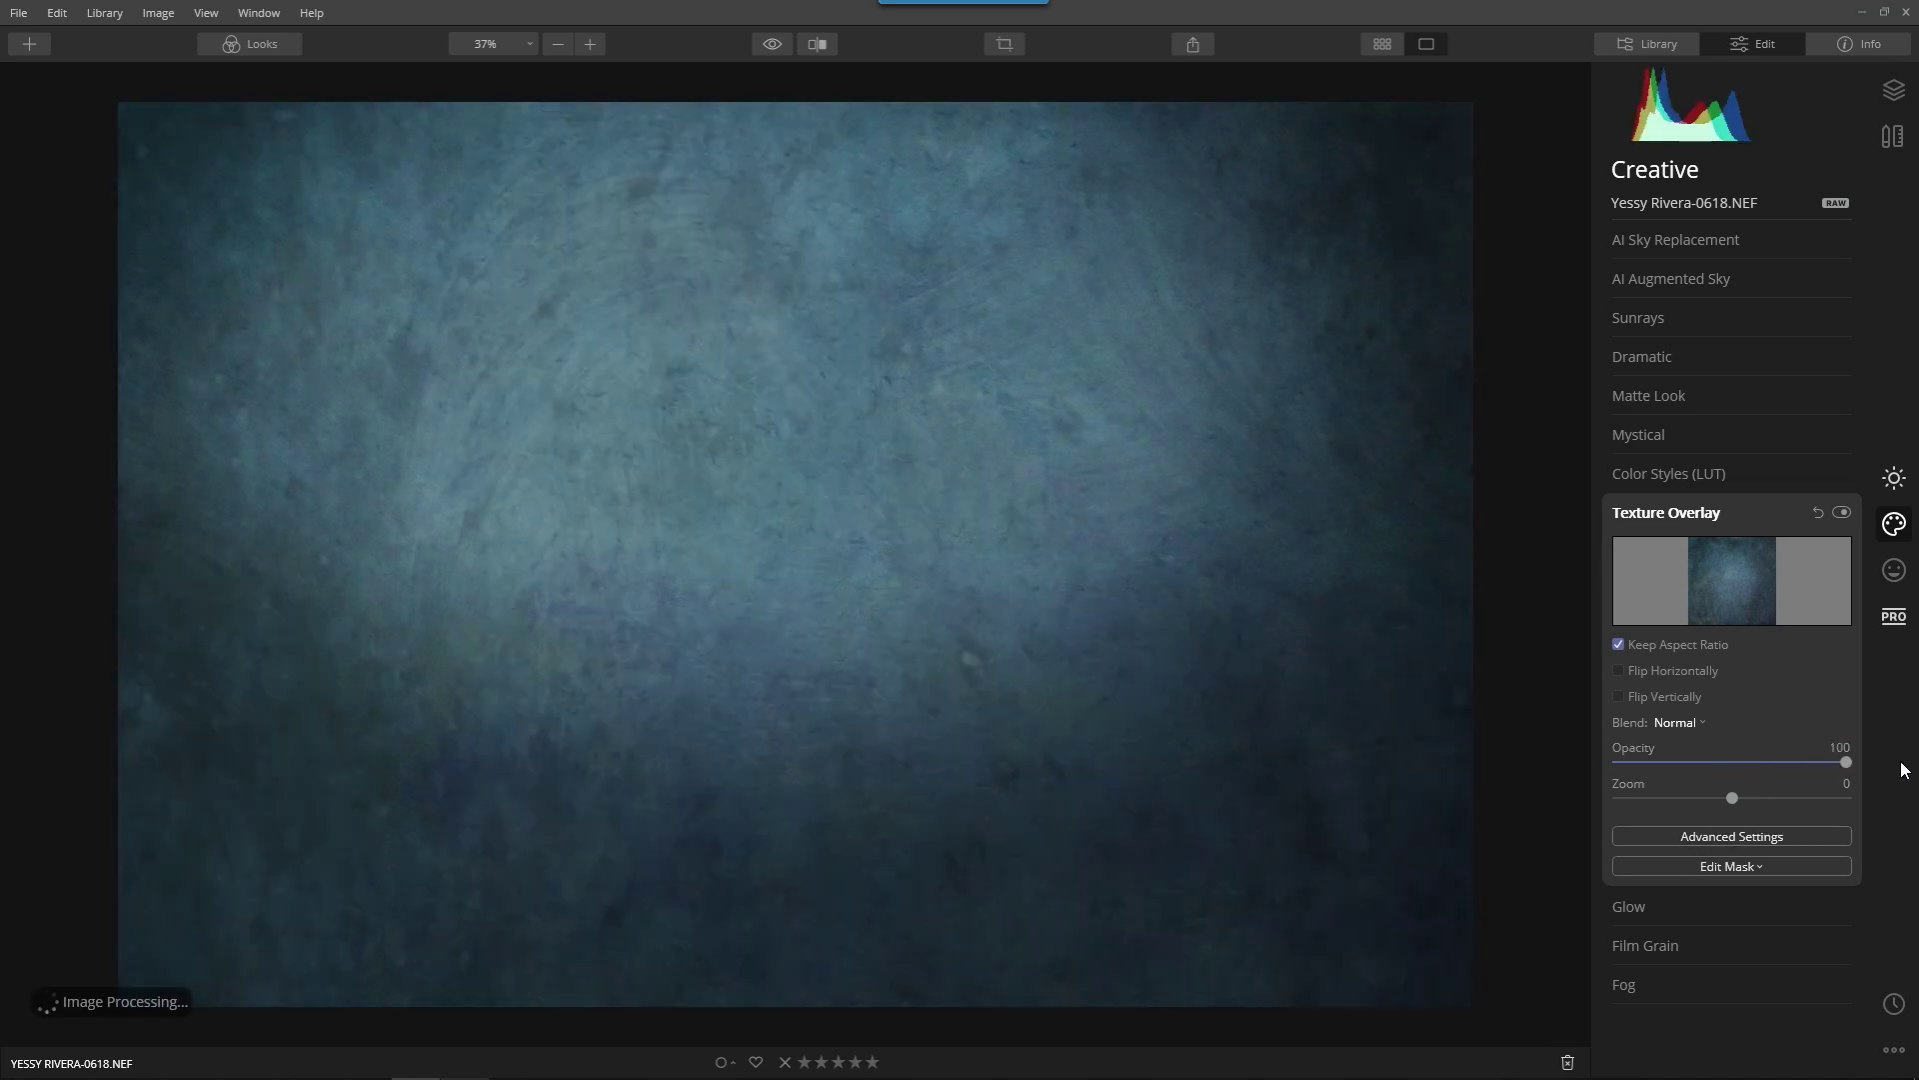
- Set the texture blend to Hard Light and its Advanced Contrast to 9
{"action": "left_click", "coordinate": [1689, 723]}
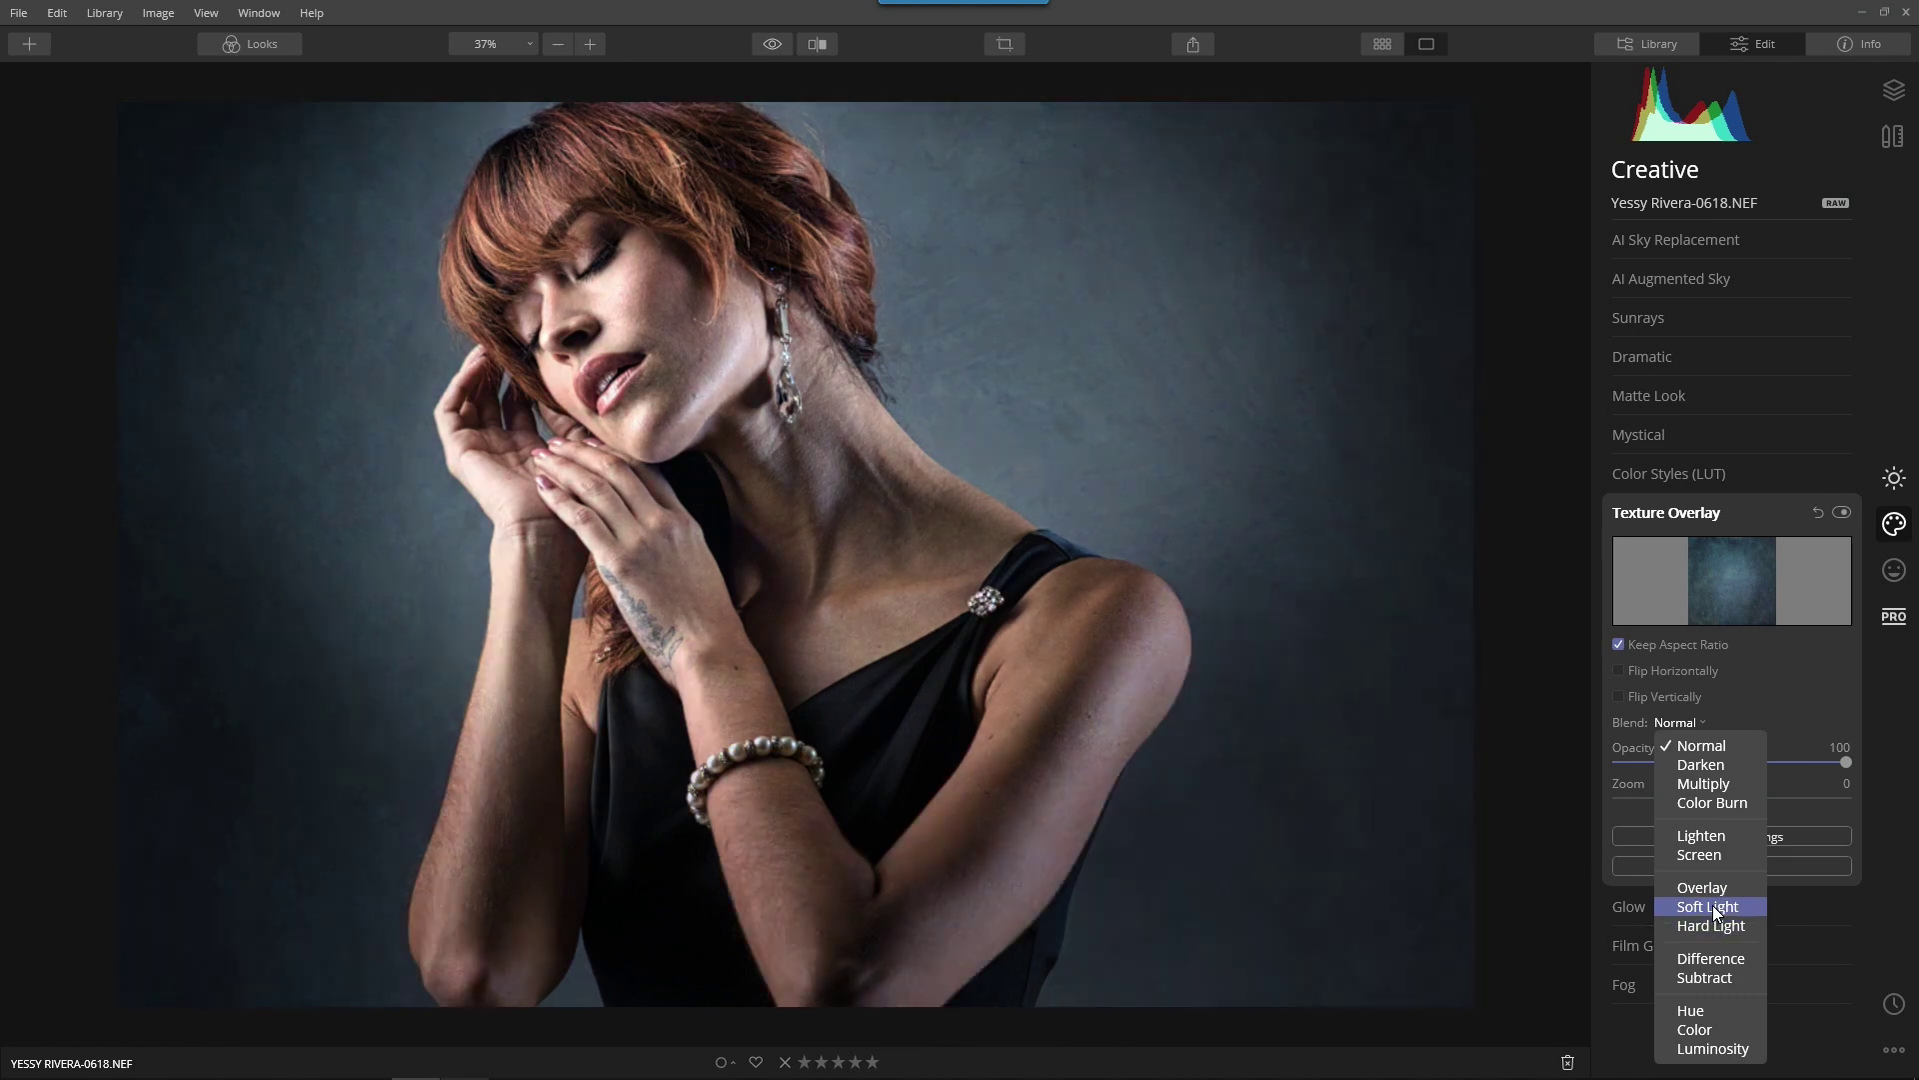
{"action": "left_click", "coordinate": [1715, 924]}
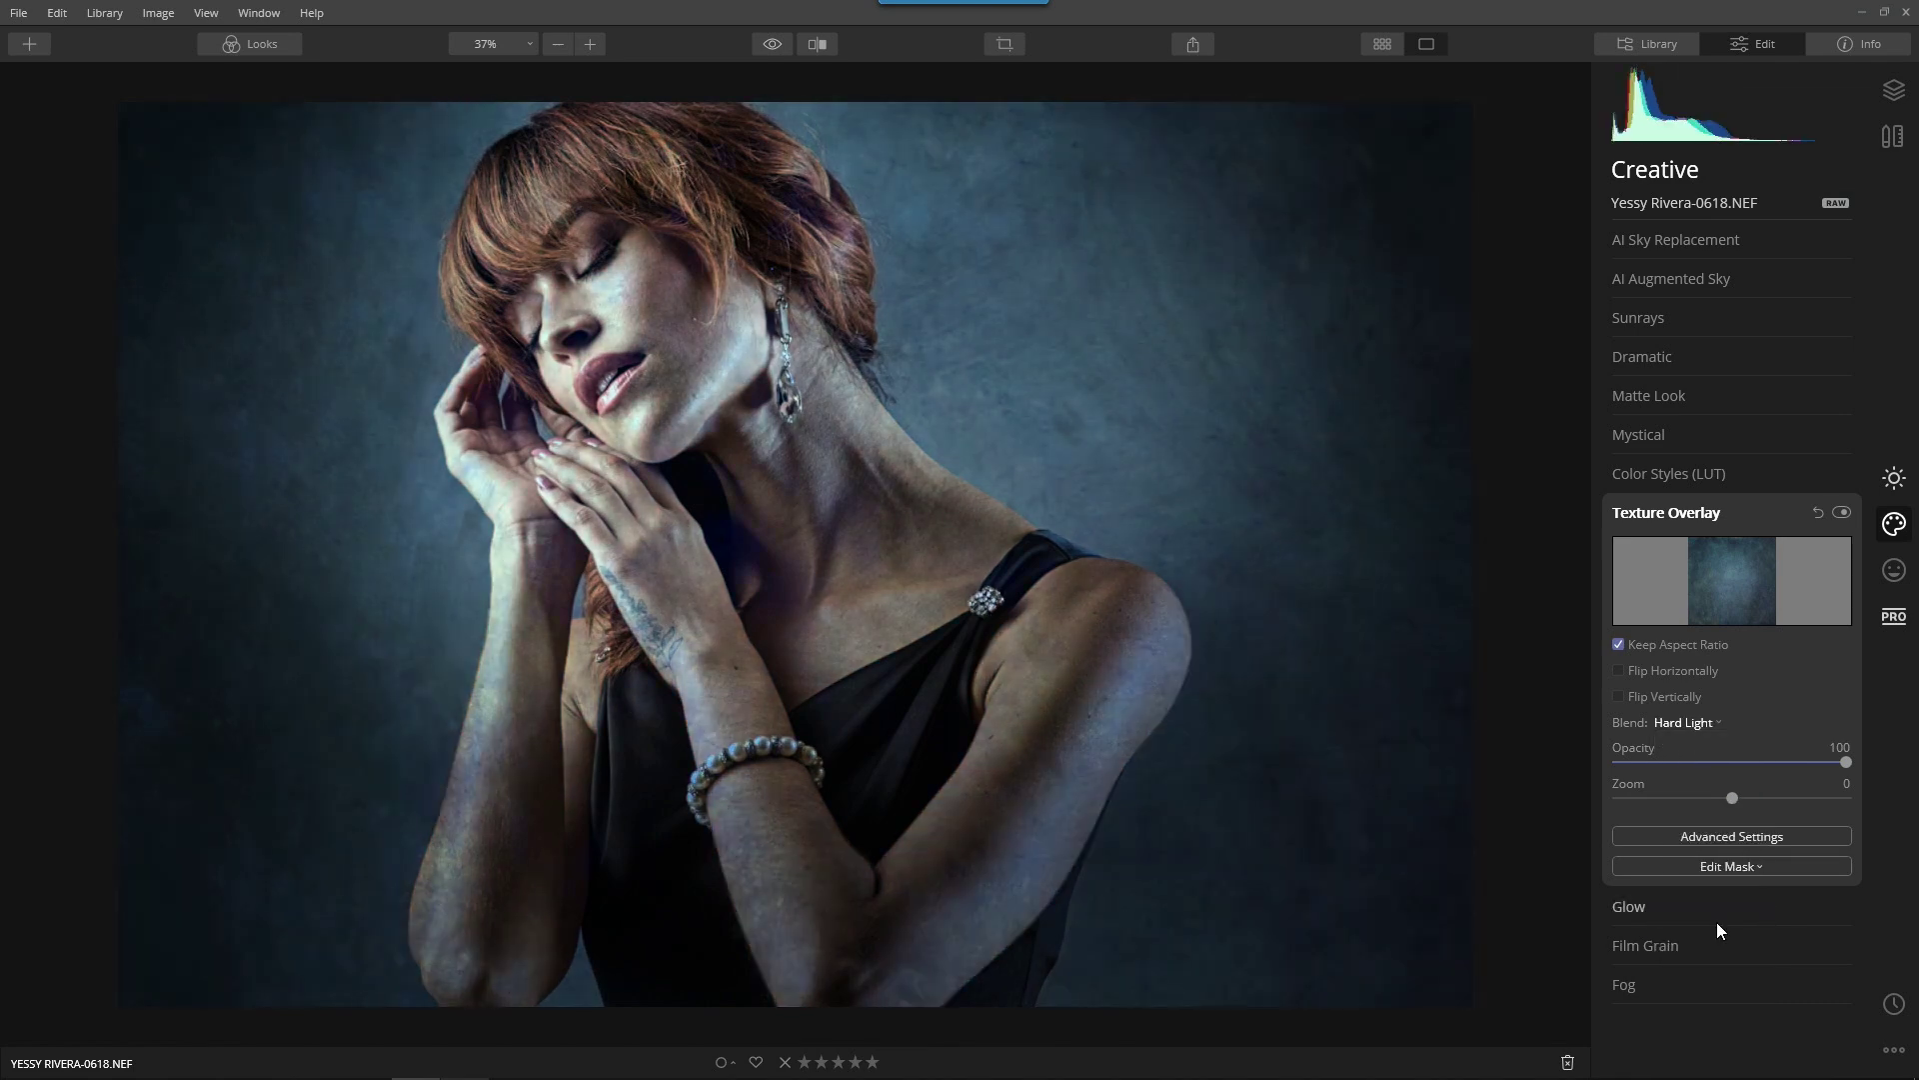
{"action": "left_click", "coordinate": [1711, 839]}
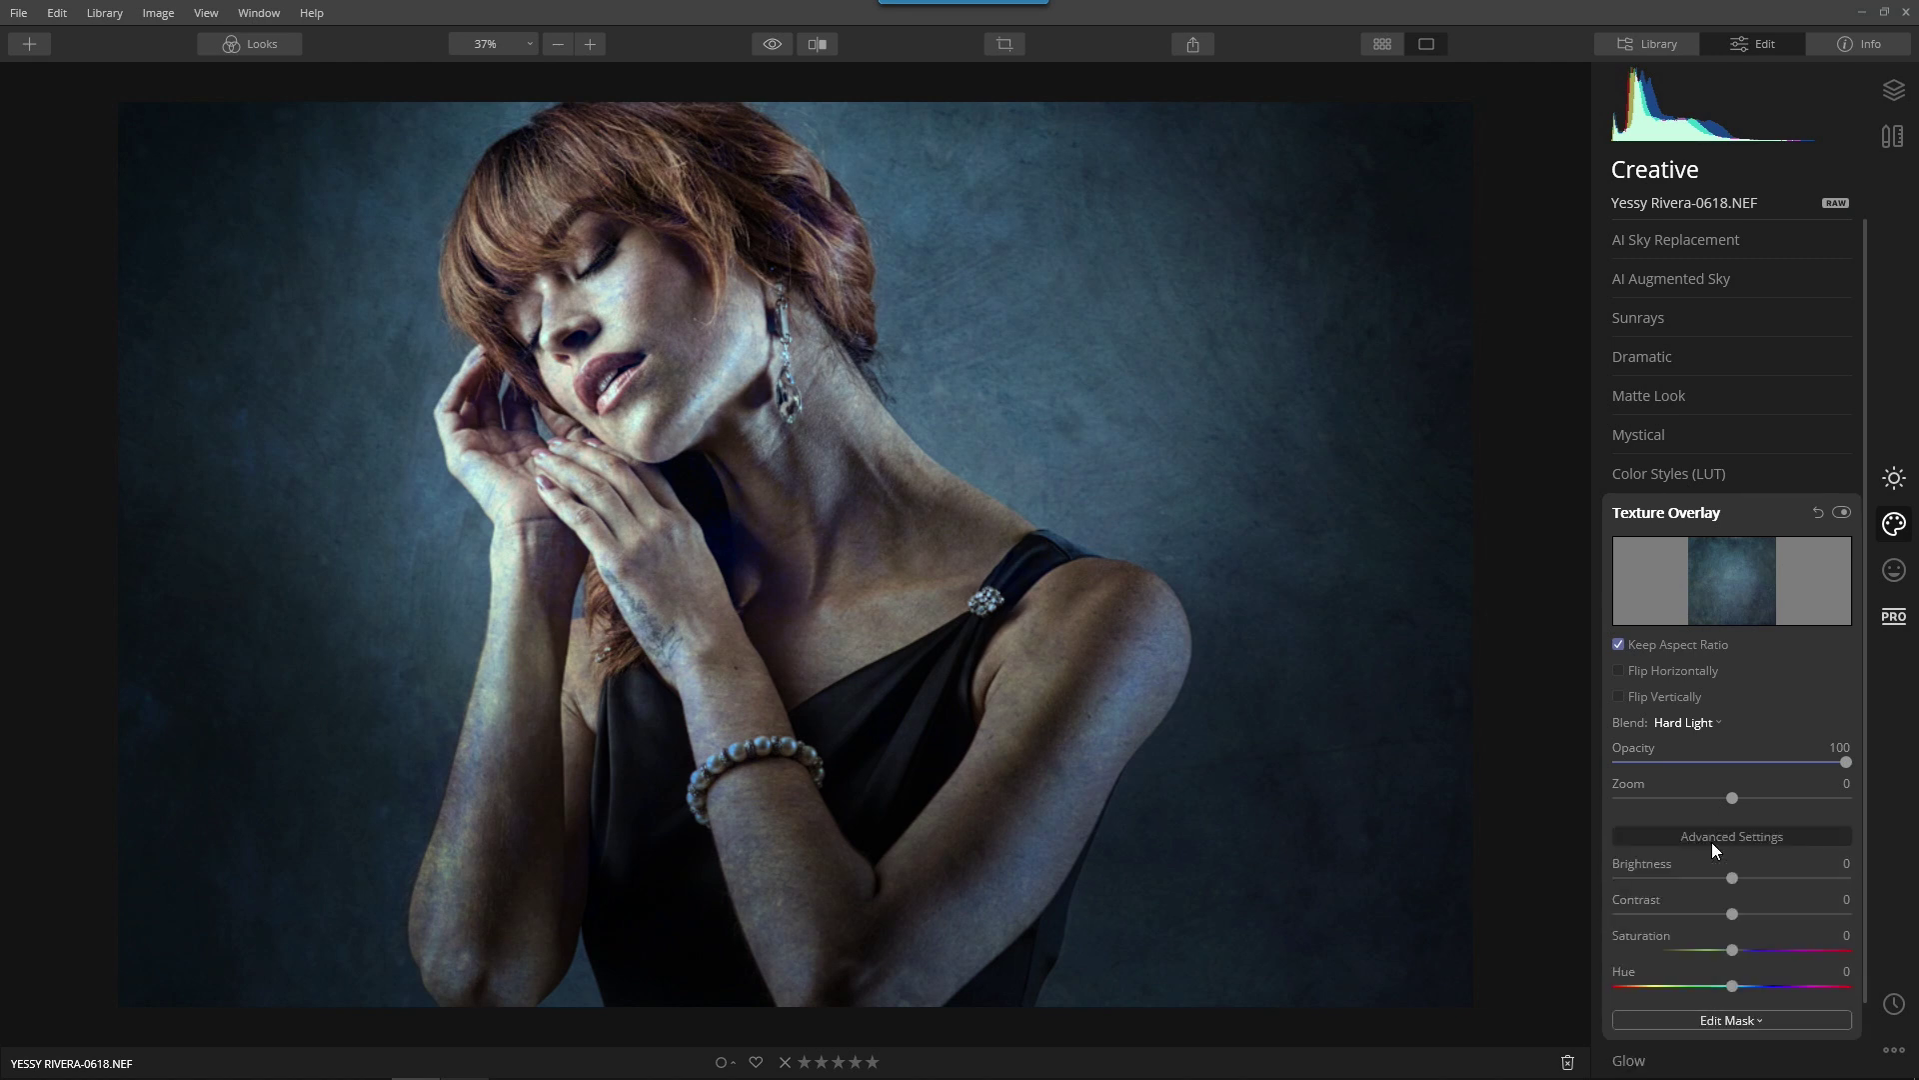
{"action": "left_click_drag", "start_coordinate": [1734, 916], "coordinate": [1814, 915]}
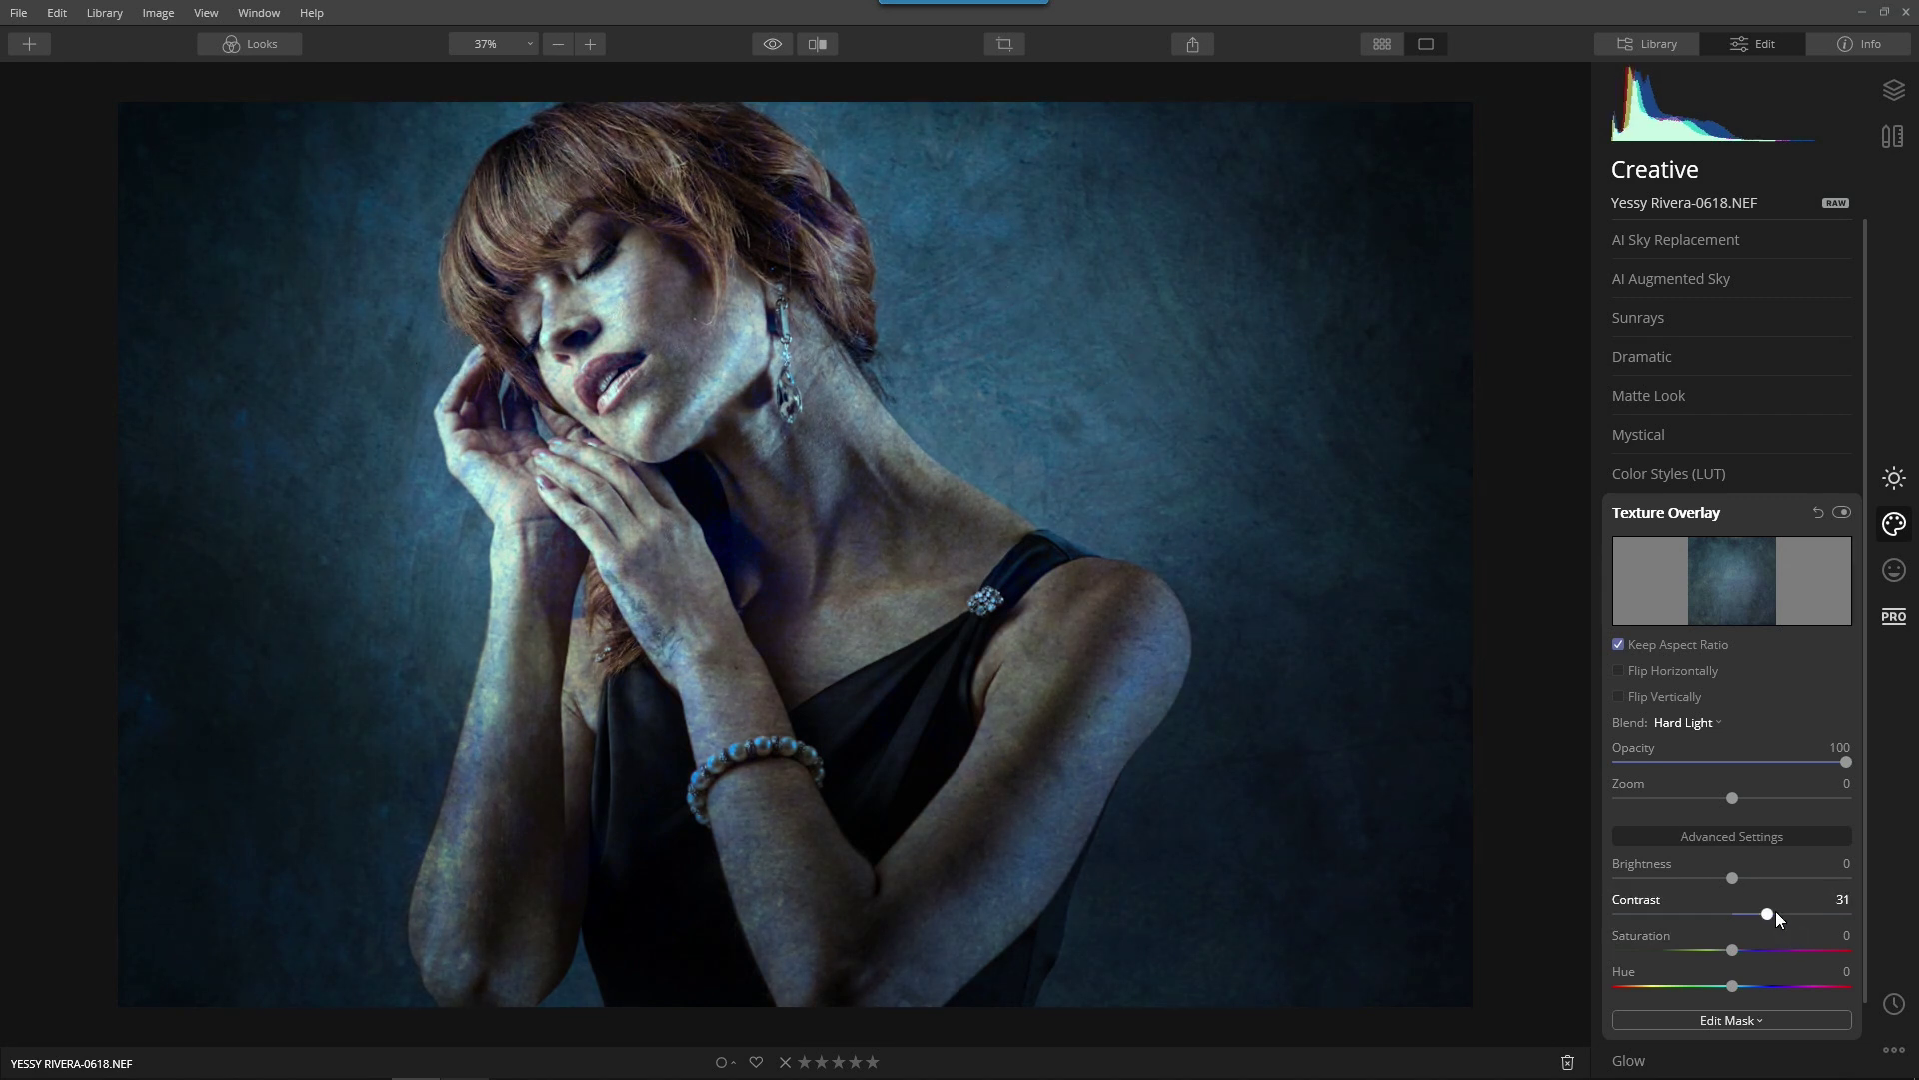
{"action": "left_click_drag", "start_coordinate": [1767, 912], "coordinate": [1743, 872]}
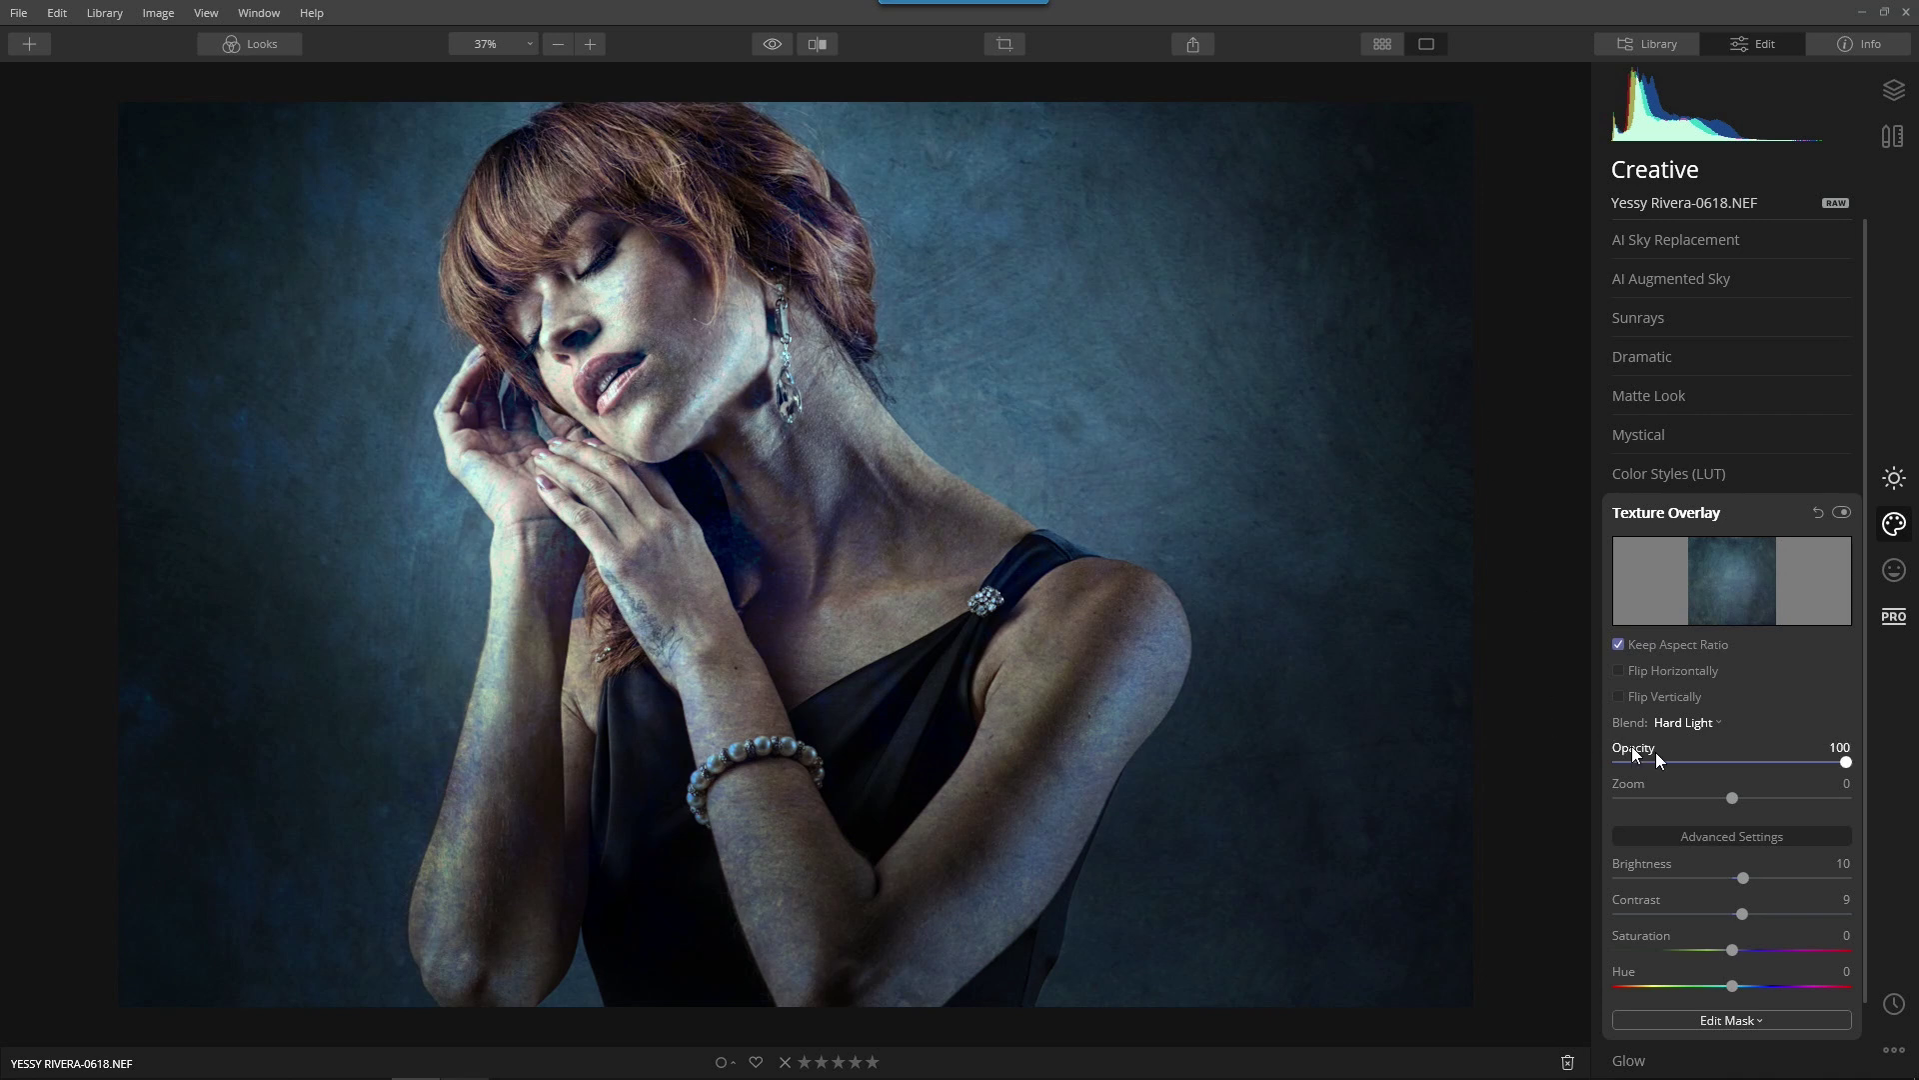
{"action": "left_click", "coordinate": [1761, 1023]}
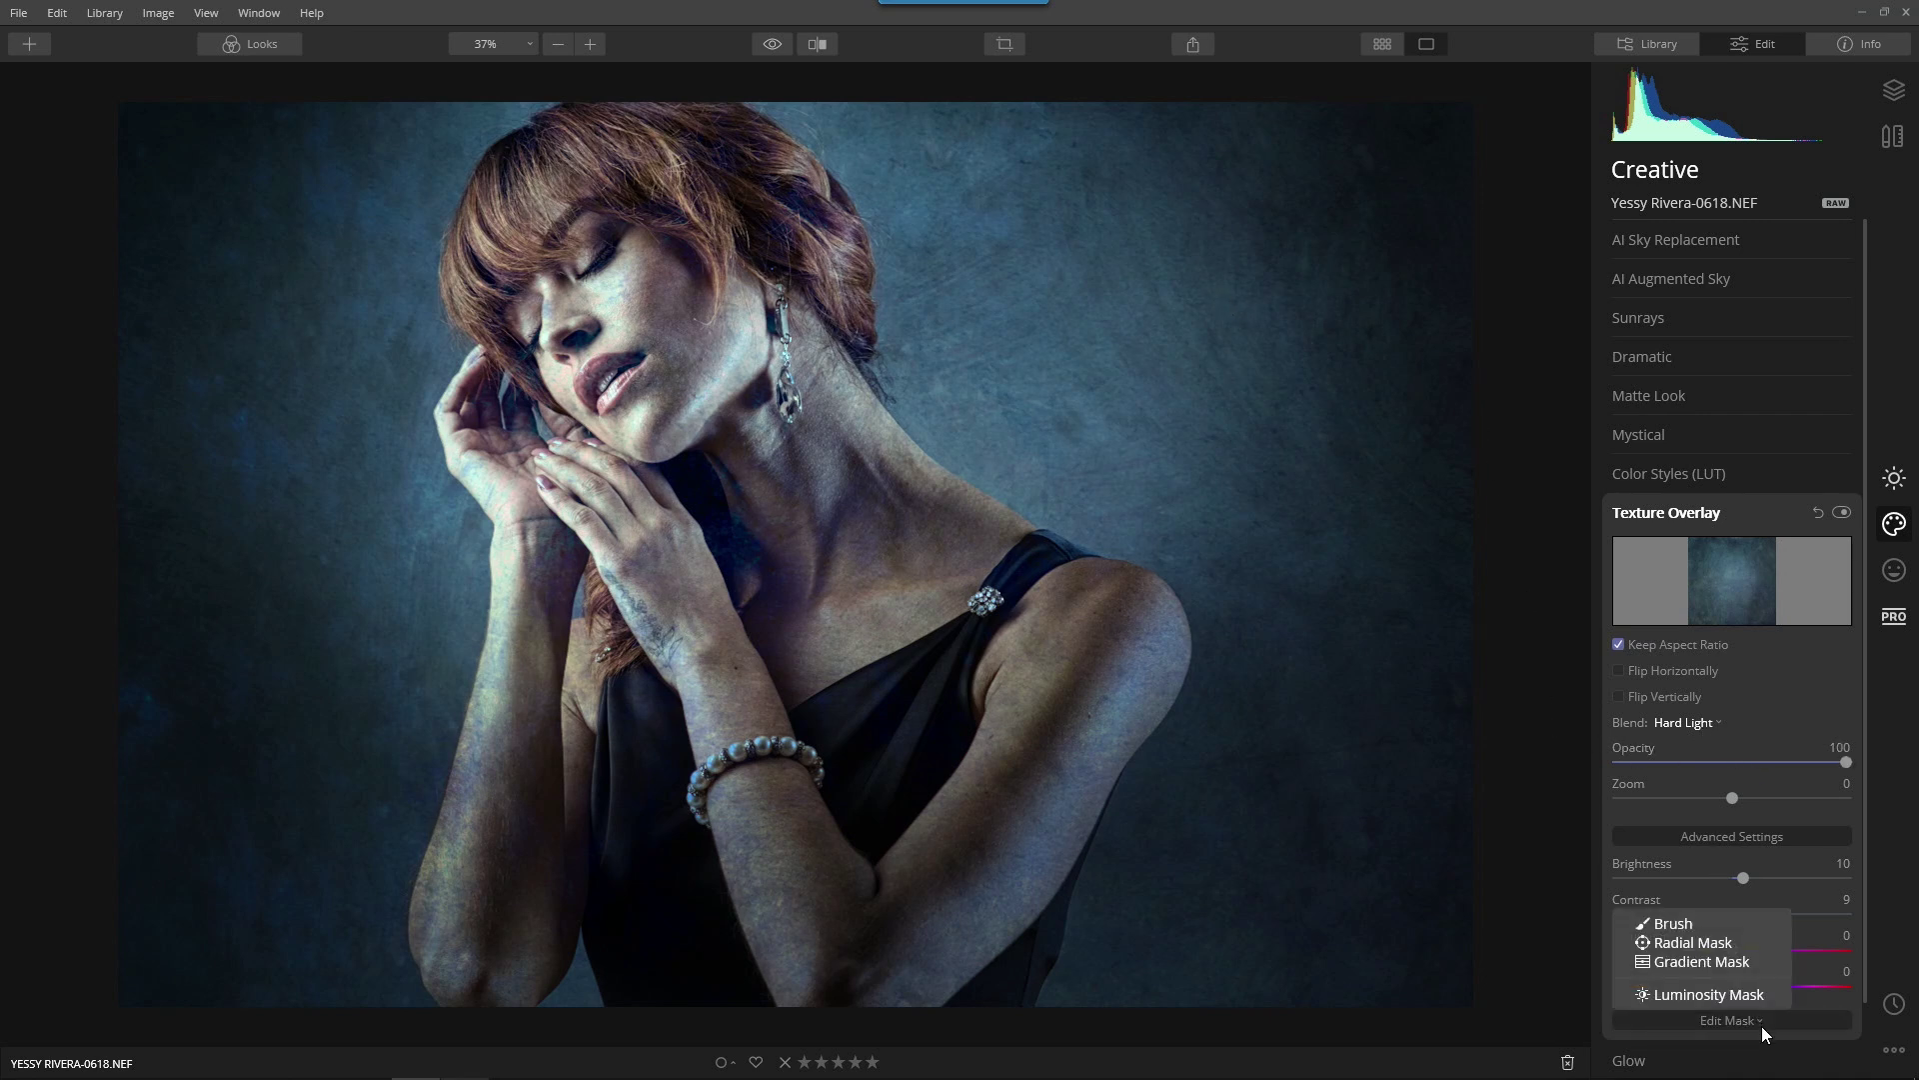
- Brush-mask the texture off the woman's hair and forearm, adjusting brush opacity and size
{"action": "left_click", "coordinate": [1695, 925]}
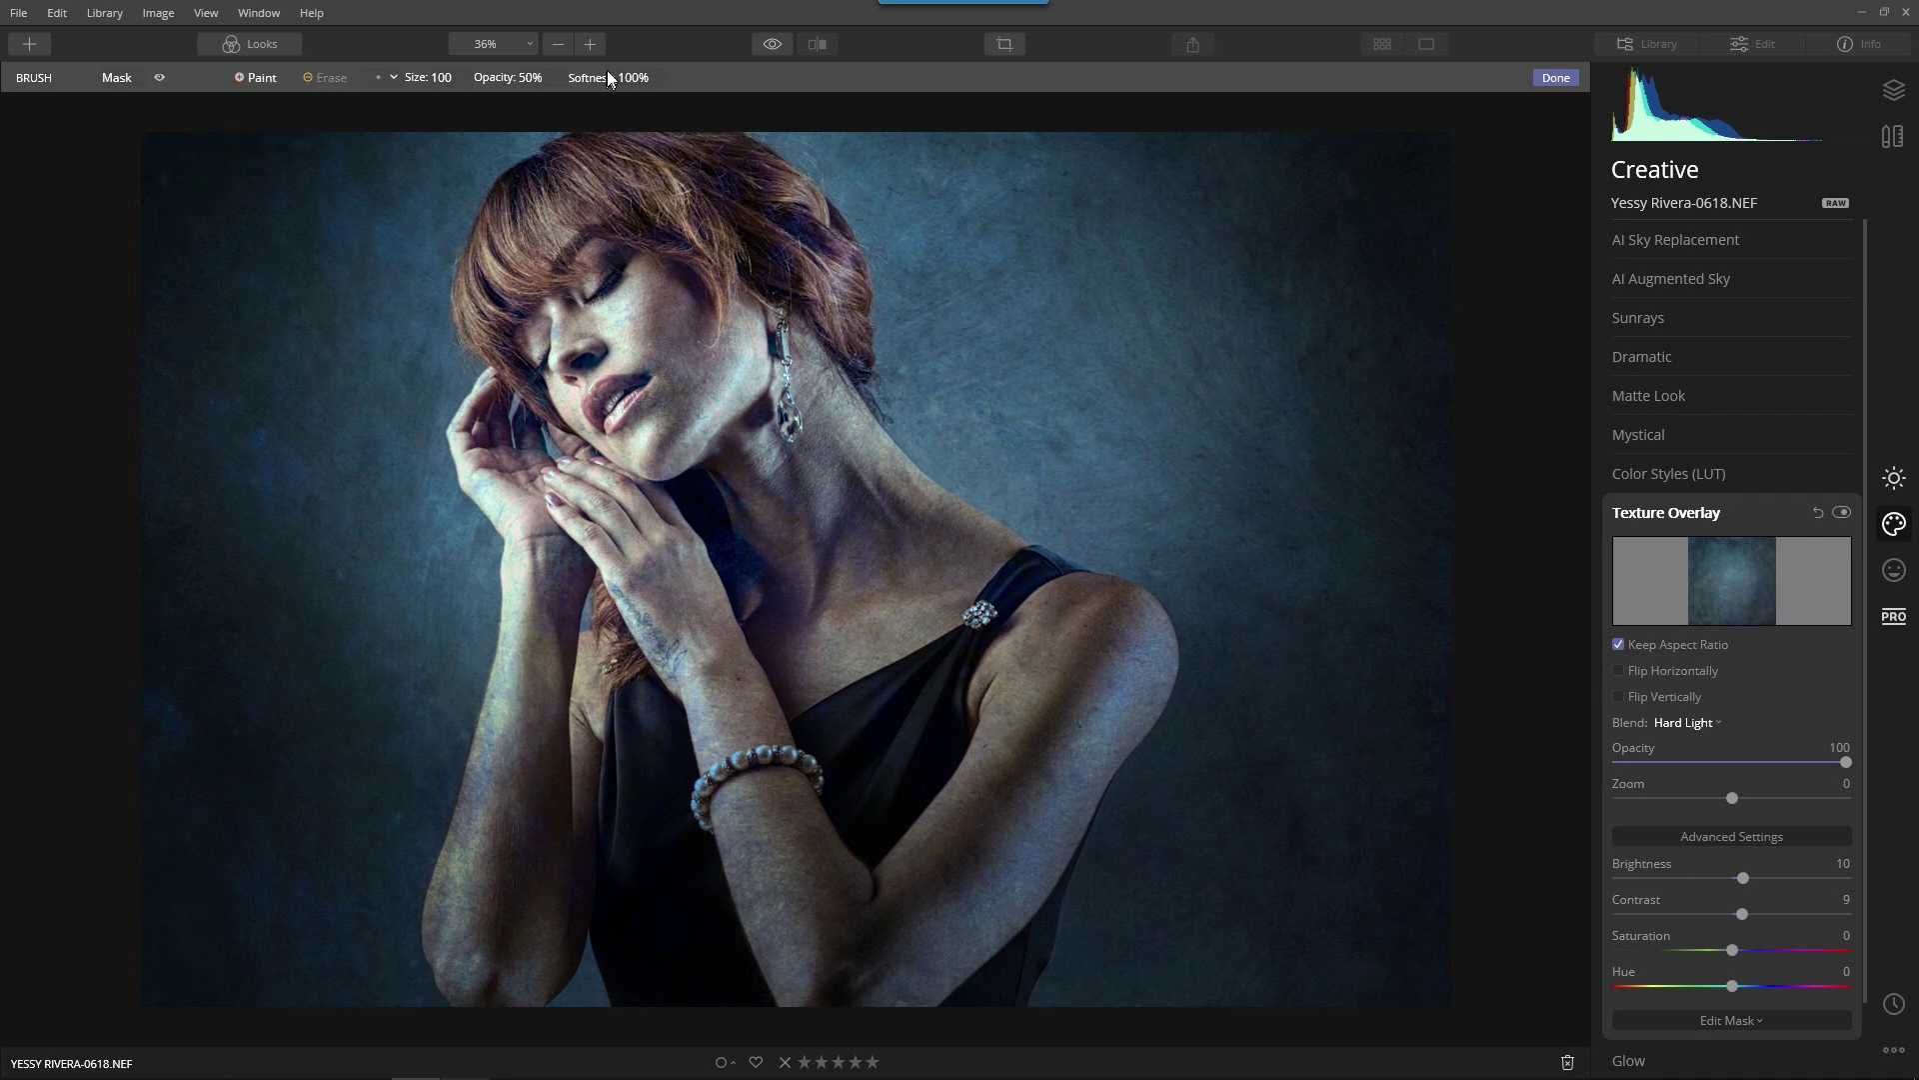
{"action": "left_click", "coordinate": [536, 78]}
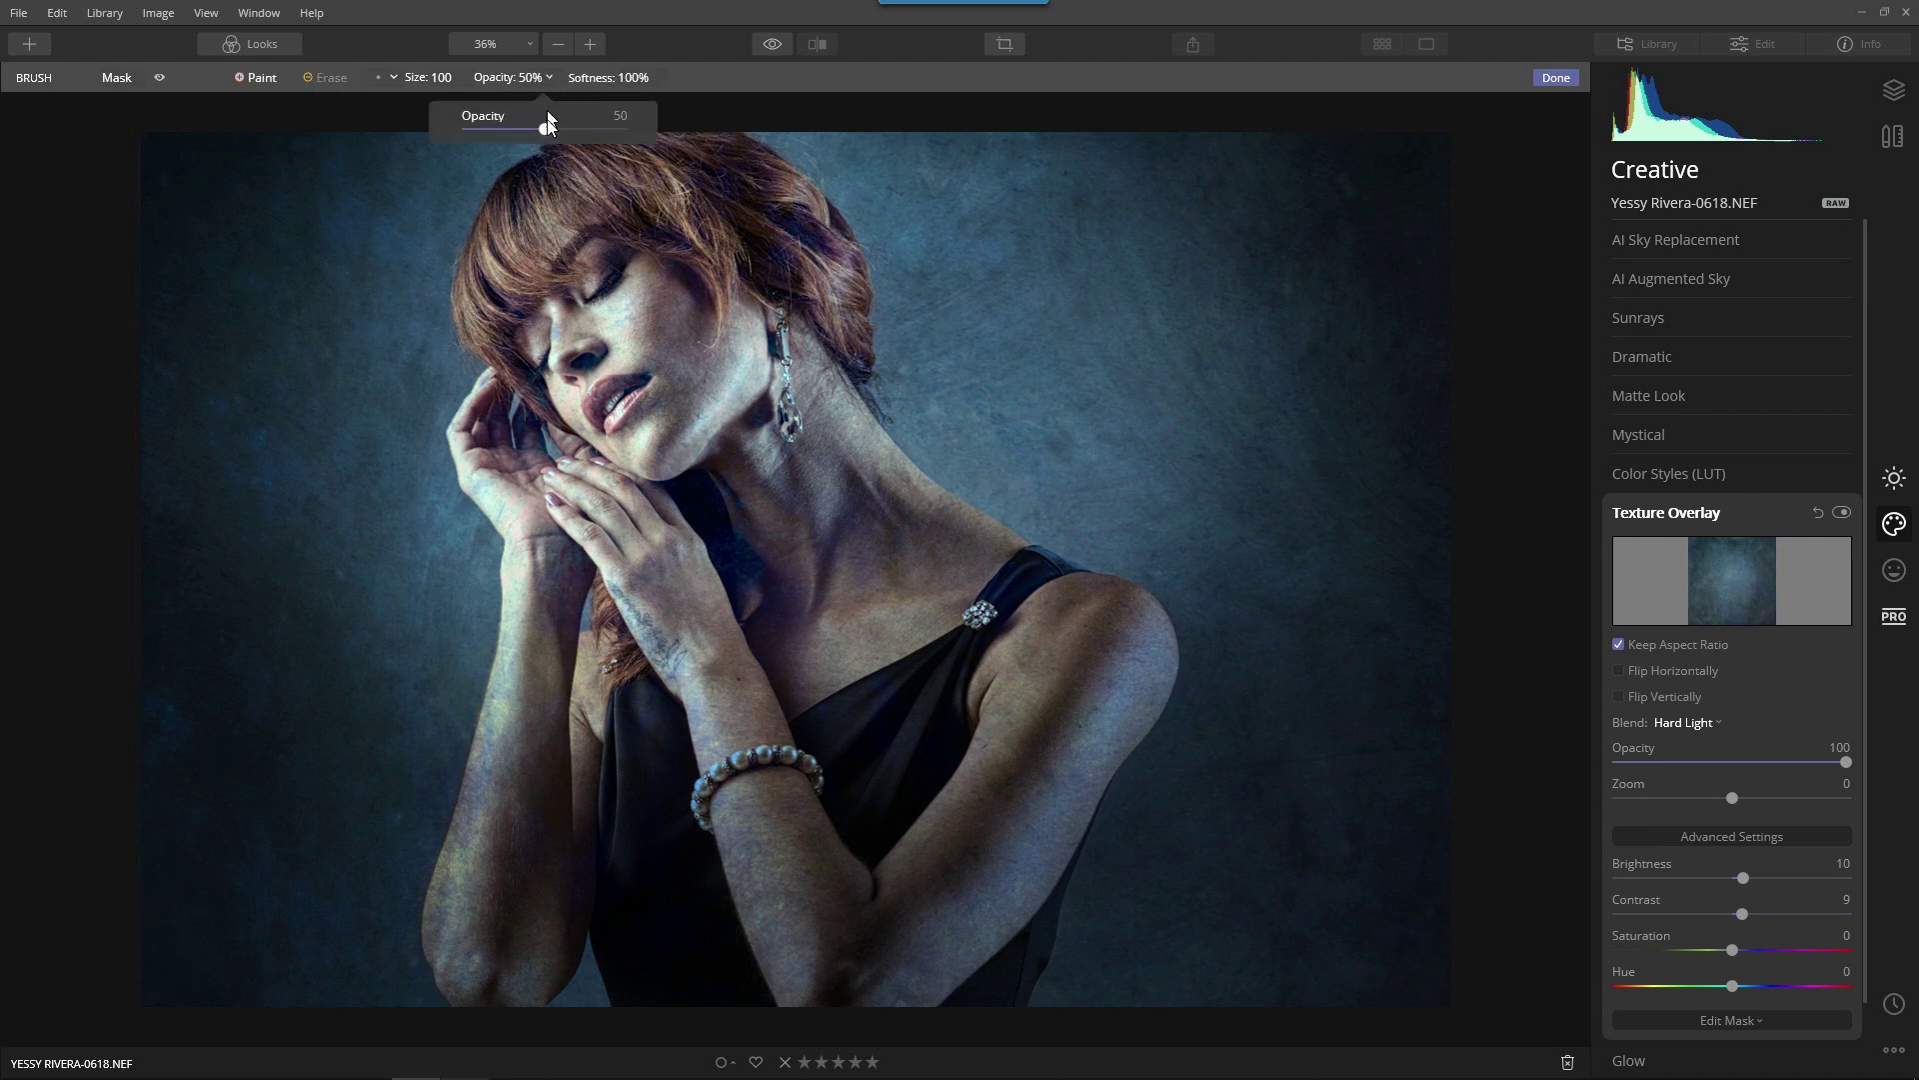
{"action": "left_click_drag", "start_coordinate": [542, 123], "coordinate": [640, 128]}
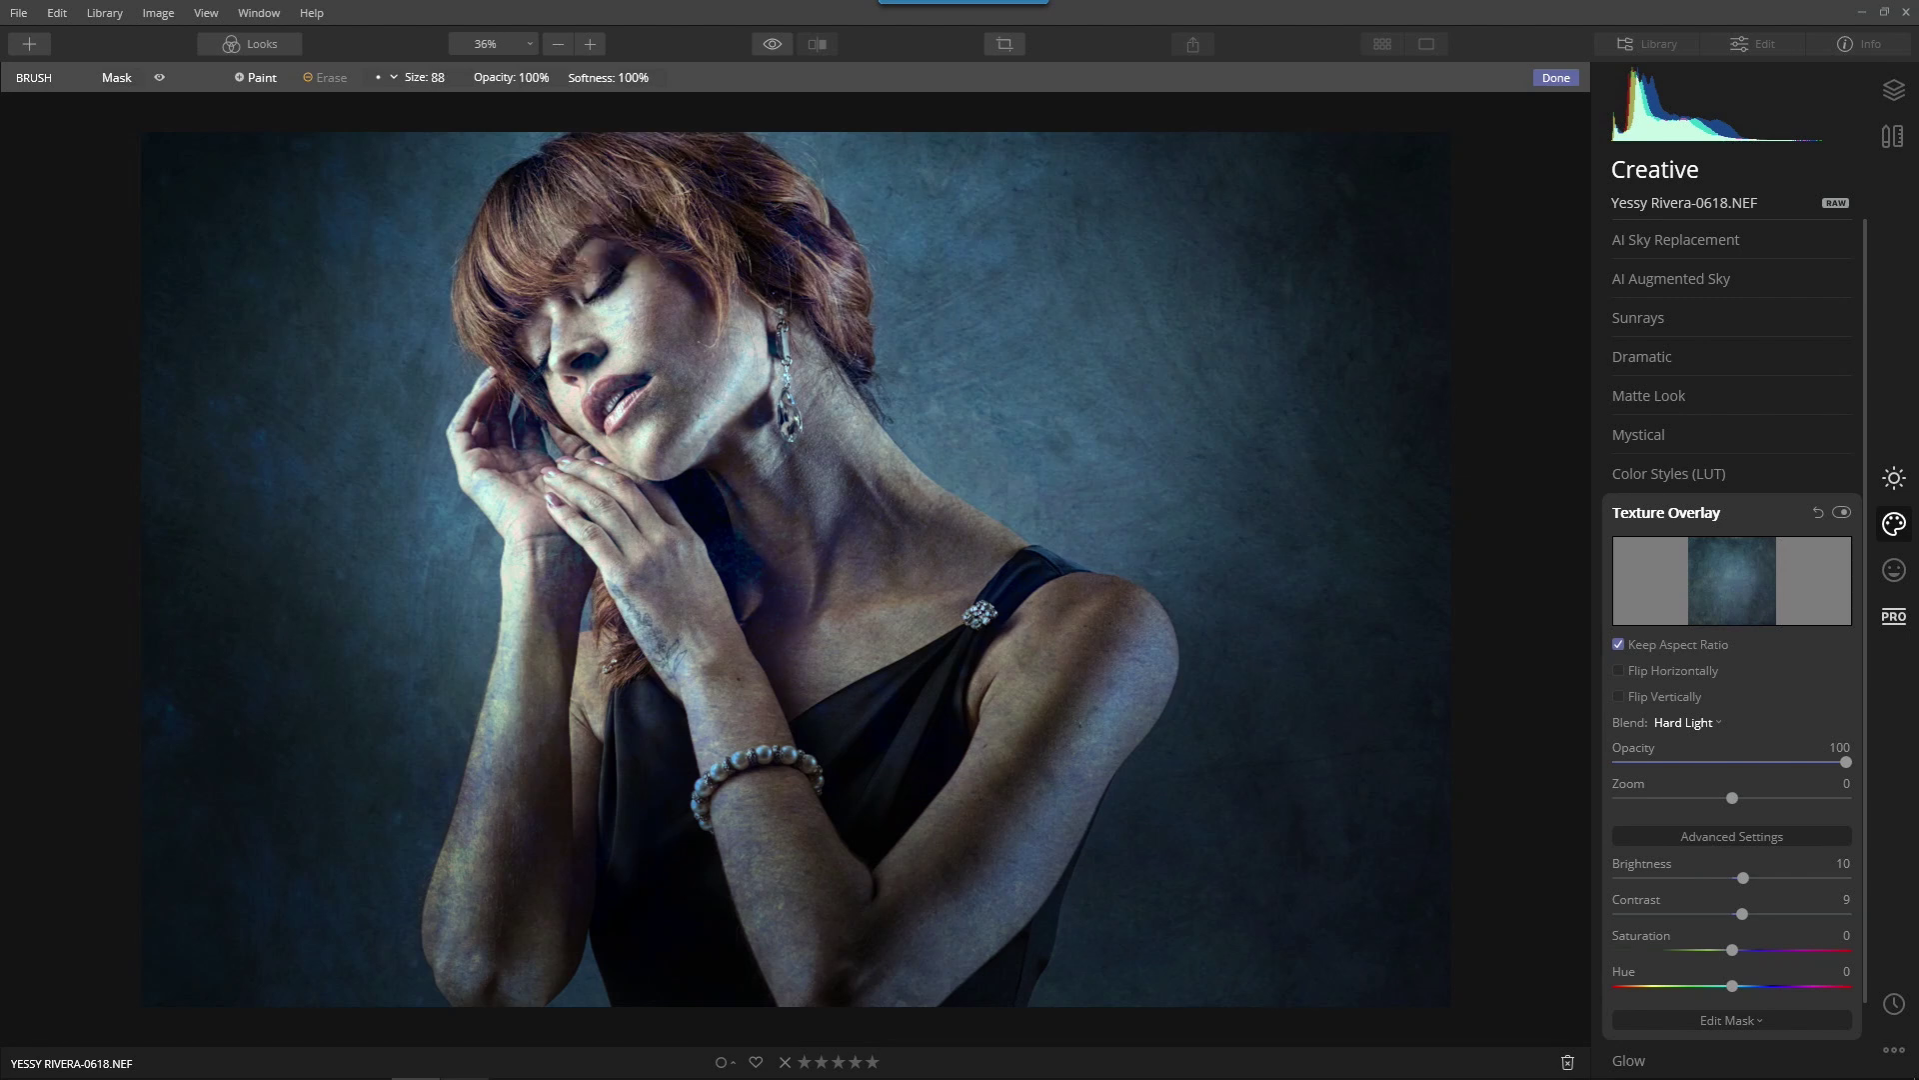
{"action": "key", "text": "bracketright"}
{"action": "mouse_move", "coordinate": [634, 223]}
{"action": "left_mouse_down"}
{"action": "mouse_move", "coordinate": [612, 322]}
{"action": "mouse_move", "coordinate": [640, 230]}
{"action": "mouse_move", "coordinate": [674, 240]}
{"action": "mouse_move", "coordinate": [595, 249]}
{"action": "mouse_move", "coordinate": [645, 344]}
{"action": "mouse_move", "coordinate": [553, 270]}
{"action": "mouse_move", "coordinate": [640, 244]}
{"action": "mouse_move", "coordinate": [586, 332]}
{"action": "mouse_move", "coordinate": [711, 224]}
{"action": "mouse_move", "coordinate": [697, 359]}
{"action": "mouse_move", "coordinate": [776, 508]}
{"action": "mouse_move", "coordinate": [910, 623]}
{"action": "mouse_move", "coordinate": [777, 391]}
{"action": "mouse_move", "coordinate": [1025, 666]}
{"action": "mouse_move", "coordinate": [991, 803]}
{"action": "mouse_move", "coordinate": [905, 988]}
{"action": "mouse_move", "coordinate": [872, 825]}
{"action": "mouse_move", "coordinate": [663, 413]}
{"action": "mouse_move", "coordinate": [655, 498]}
{"action": "mouse_move", "coordinate": [796, 933]}
{"action": "mouse_move", "coordinate": [705, 785]}
{"action": "mouse_move", "coordinate": [664, 815]}
{"action": "mouse_move", "coordinate": [715, 994]}
{"action": "mouse_move", "coordinate": [848, 824]}
{"action": "mouse_move", "coordinate": [698, 372]}
{"action": "mouse_move", "coordinate": [717, 350]}
{"action": "mouse_move", "coordinate": [746, 385]}
{"action": "left_mouse_up"}
{"action": "key", "text": "bracketleft"}
{"action": "key", "text": "bracketleft"}
{"action": "key", "text": "bracketleft"}
{"action": "key", "text": "bracketleft"}
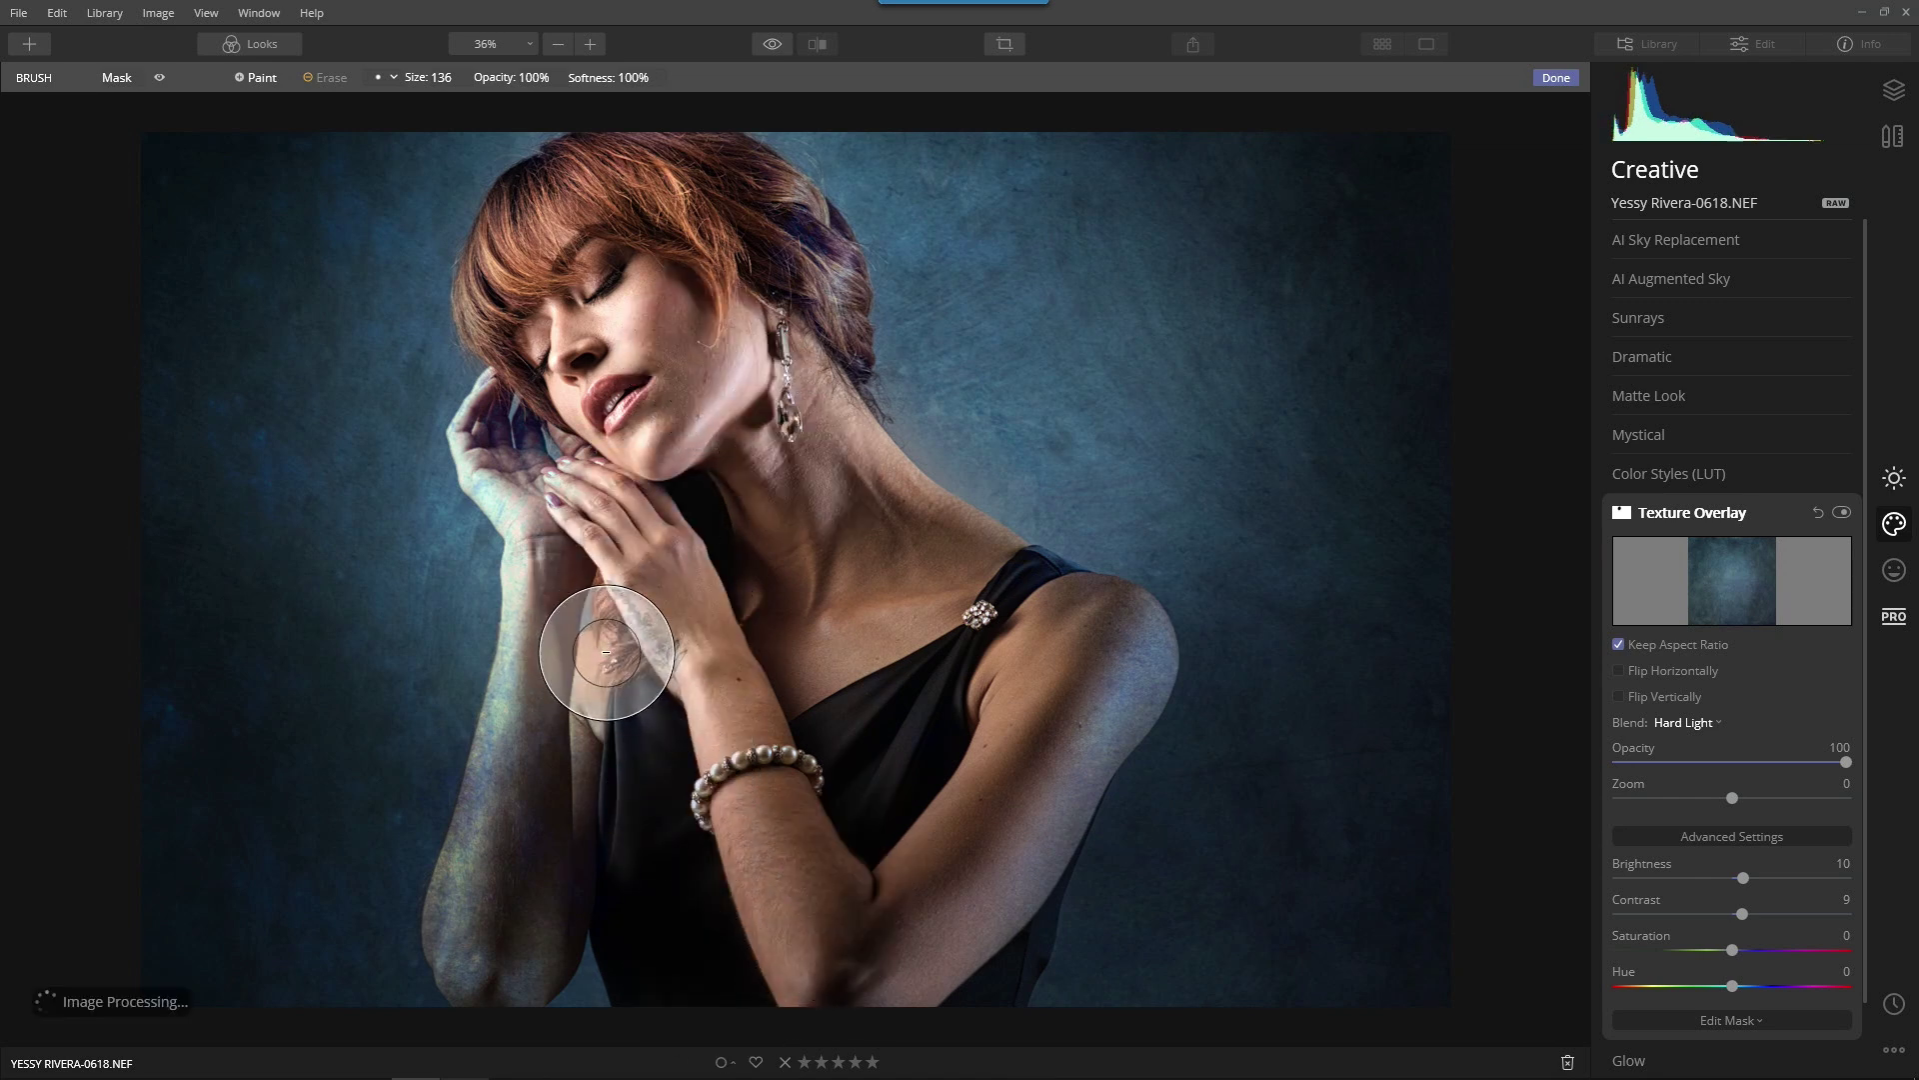
{"action": "key", "text": "bracketleft"}
{"action": "key", "text": "bracketleft"}
{"action": "mouse_move", "coordinate": [592, 624]}
{"action": "left_mouse_down"}
{"action": "mouse_move", "coordinate": [494, 986]}
{"action": "mouse_move", "coordinate": [516, 755]}
{"action": "mouse_move", "coordinate": [470, 989]}
{"action": "mouse_move", "coordinate": [531, 619]}
{"action": "mouse_move", "coordinate": [525, 962]}
{"action": "mouse_move", "coordinate": [610, 622]}
{"action": "mouse_move", "coordinate": [597, 810]}
{"action": "mouse_move", "coordinate": [648, 643]}
{"action": "mouse_move", "coordinate": [667, 720]}
{"action": "mouse_move", "coordinate": [750, 742]}
{"action": "mouse_move", "coordinate": [760, 961]}
{"action": "mouse_move", "coordinate": [835, 697]}
{"action": "mouse_move", "coordinate": [801, 871]}
{"action": "mouse_move", "coordinate": [928, 792]}
{"action": "mouse_move", "coordinate": [1045, 791]}
{"action": "mouse_move", "coordinate": [983, 950]}
{"action": "mouse_move", "coordinate": [1120, 655]}
{"action": "mouse_move", "coordinate": [1096, 623]}
{"action": "mouse_move", "coordinate": [1133, 626]}
{"action": "mouse_move", "coordinate": [1135, 678]}
{"action": "mouse_move", "coordinate": [1104, 632]}
{"action": "mouse_move", "coordinate": [1141, 661]}
{"action": "mouse_move", "coordinate": [1121, 627]}
{"action": "mouse_move", "coordinate": [1015, 611]}
{"action": "left_mouse_up"}
{"action": "mouse_move", "coordinate": [754, 279]}
{"action": "left_mouse_down"}
{"action": "mouse_move", "coordinate": [806, 347]}
{"action": "mouse_move", "coordinate": [745, 193]}
{"action": "mouse_move", "coordinate": [638, 169]}
{"action": "mouse_move", "coordinate": [533, 210]}
{"action": "mouse_move", "coordinate": [498, 270]}
{"action": "mouse_move", "coordinate": [538, 429]}
{"action": "mouse_move", "coordinate": [532, 482]}
{"action": "mouse_move", "coordinate": [508, 436]}
{"action": "mouse_move", "coordinate": [521, 479]}
{"action": "mouse_move", "coordinate": [496, 472]}
{"action": "mouse_move", "coordinate": [488, 426]}
{"action": "mouse_move", "coordinate": [513, 461]}
{"action": "mouse_move", "coordinate": [524, 405]}
{"action": "mouse_move", "coordinate": [567, 613]}
{"action": "mouse_move", "coordinate": [554, 573]}
{"action": "mouse_move", "coordinate": [532, 722]}
{"action": "mouse_move", "coordinate": [466, 913]}
{"action": "mouse_move", "coordinate": [488, 770]}
{"action": "mouse_move", "coordinate": [451, 970]}
{"action": "mouse_move", "coordinate": [498, 764]}
{"action": "mouse_move", "coordinate": [497, 933]}
{"action": "mouse_move", "coordinate": [532, 884]}
{"action": "mouse_move", "coordinate": [578, 478]}
{"action": "mouse_move", "coordinate": [622, 507]}
{"action": "mouse_move", "coordinate": [642, 601]}
{"action": "mouse_move", "coordinate": [747, 788]}
{"action": "mouse_move", "coordinate": [769, 780]}
{"action": "mouse_move", "coordinate": [826, 962]}
{"action": "mouse_move", "coordinate": [793, 582]}
{"action": "mouse_move", "coordinate": [832, 699]}
{"action": "mouse_move", "coordinate": [756, 532]}
{"action": "left_mouse_up"}
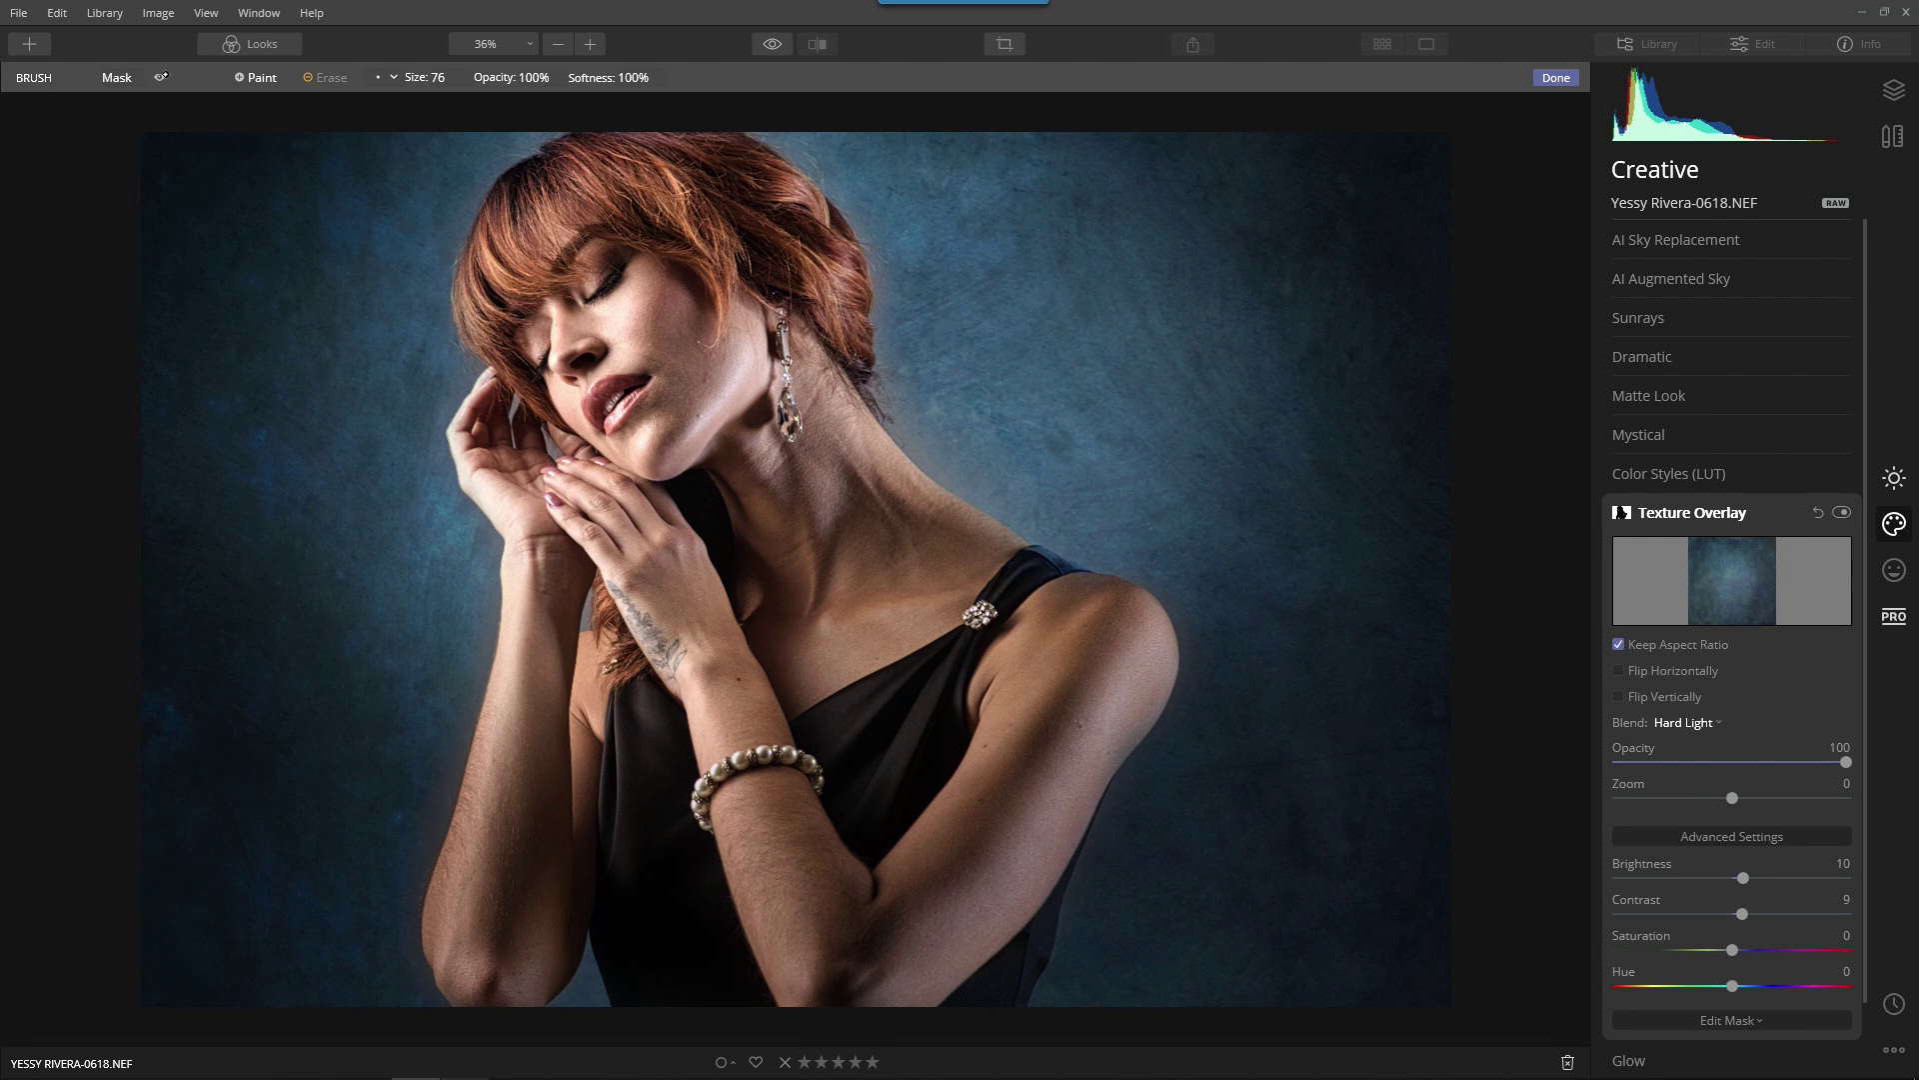
- Show the red mask overlay and refine the edge below the arm with a size-10 erase brush
{"action": "left_click", "coordinate": [159, 77]}
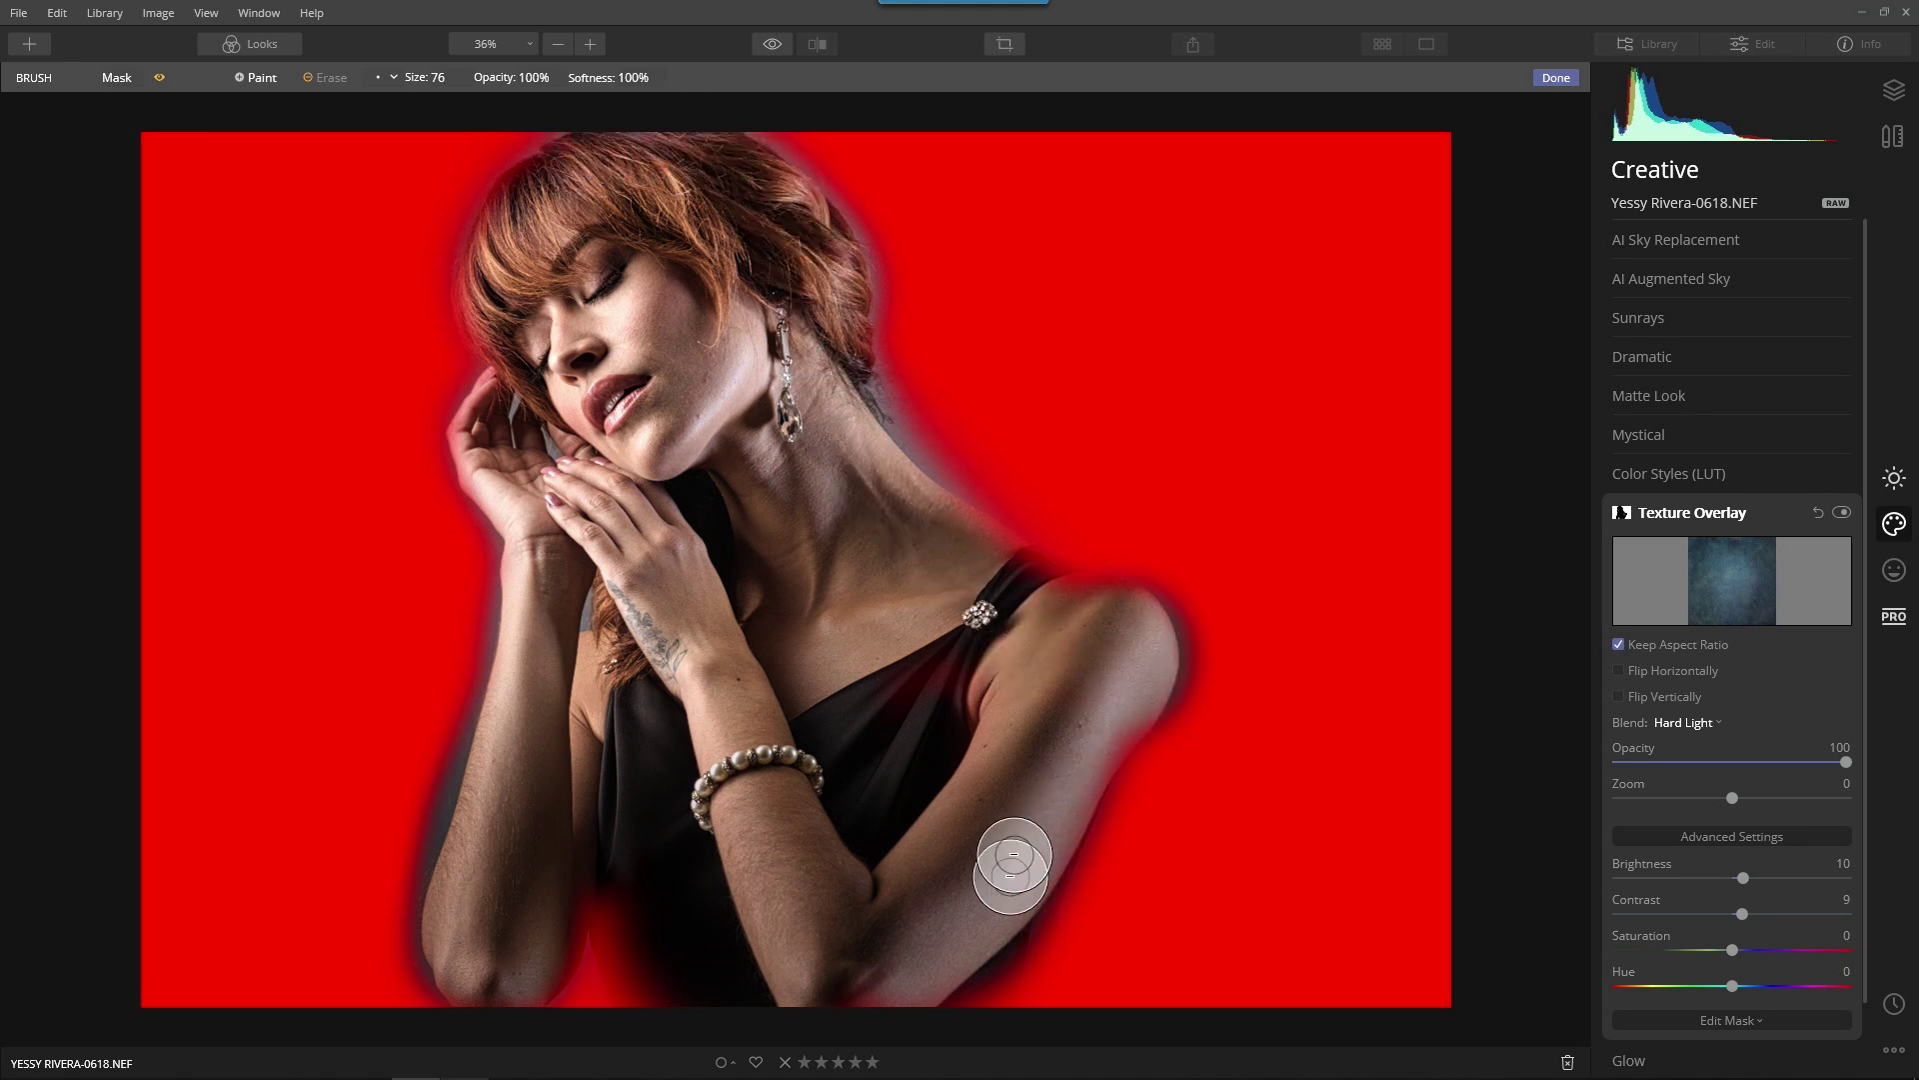
{"action": "mouse_move", "coordinate": [1012, 866]}
{"action": "left_mouse_down"}
{"action": "mouse_move", "coordinate": [977, 933]}
{"action": "mouse_move", "coordinate": [1046, 835]}
{"action": "left_mouse_up"}
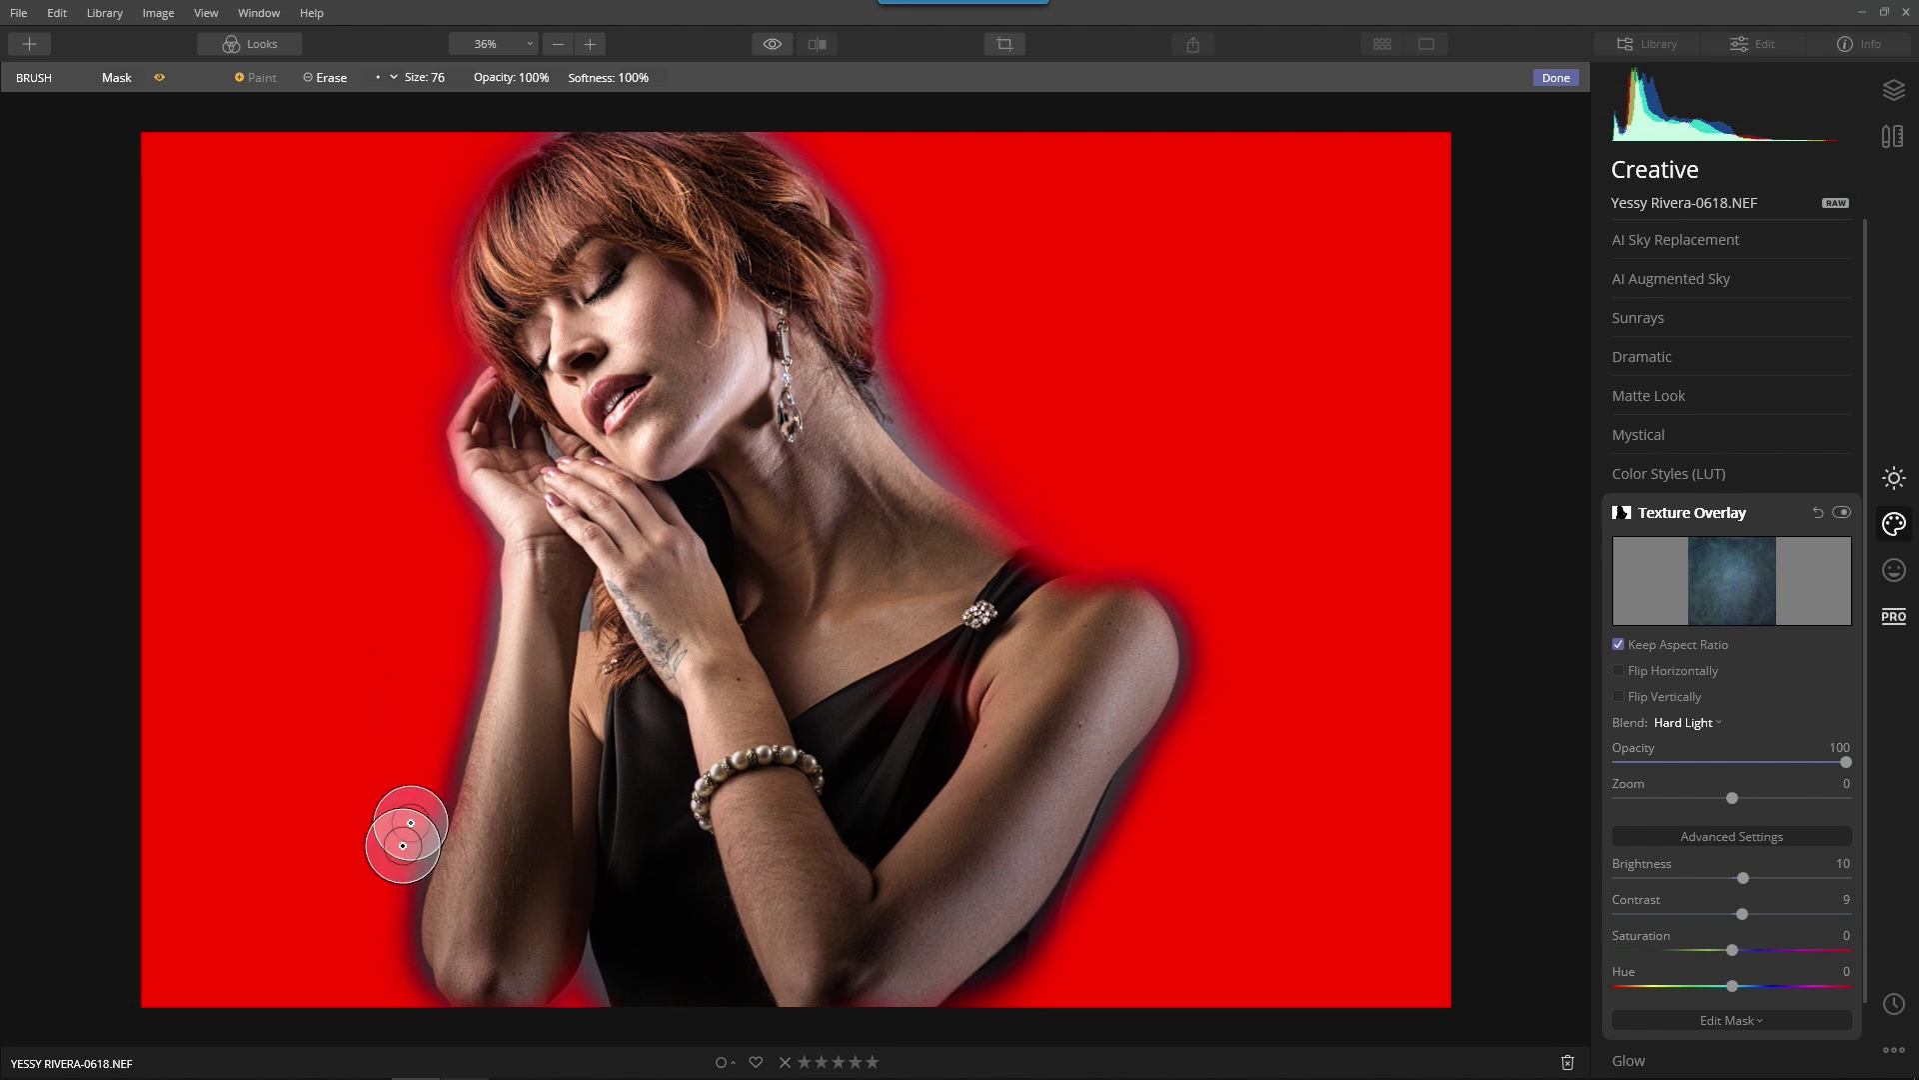
{"action": "key", "text": "bracketleft"}
{"action": "key", "text": "bracketleft"}
{"action": "key", "text": "bracketleft"}
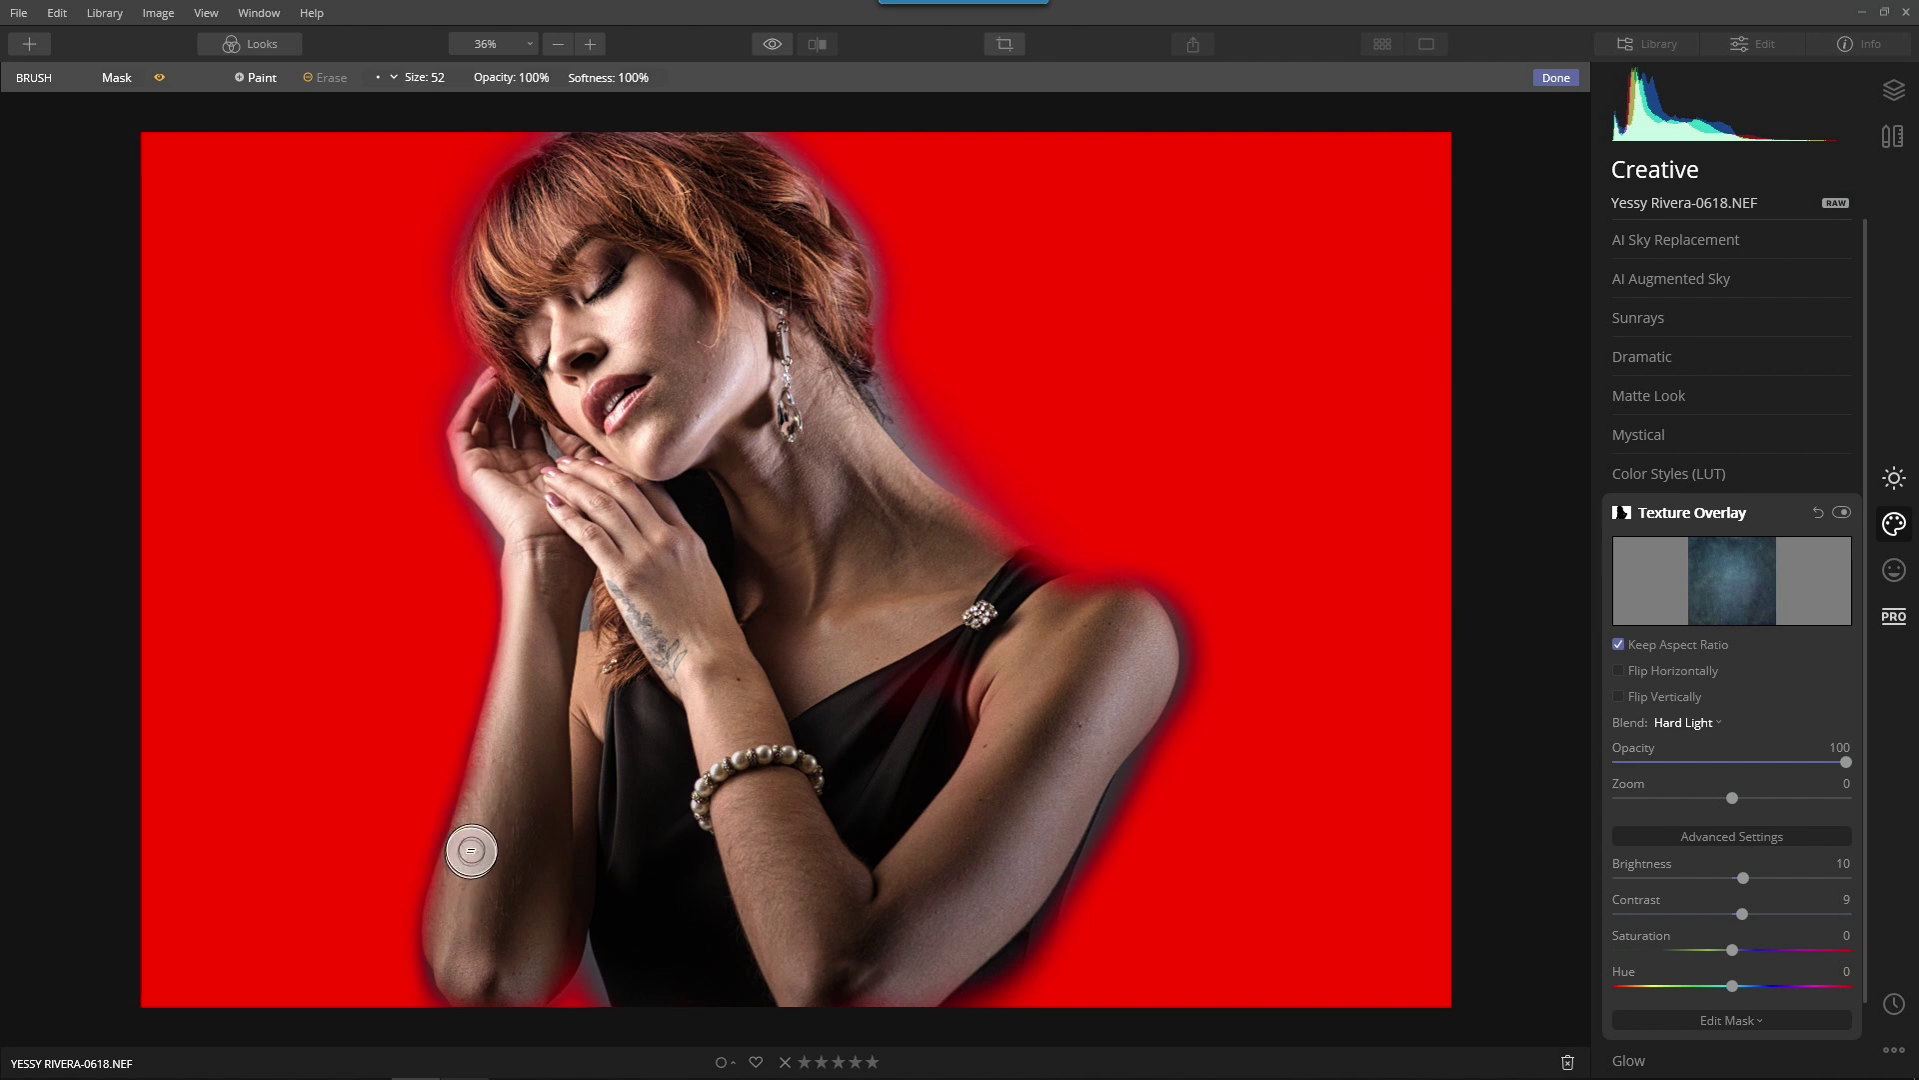
{"action": "key", "text": "alt"}
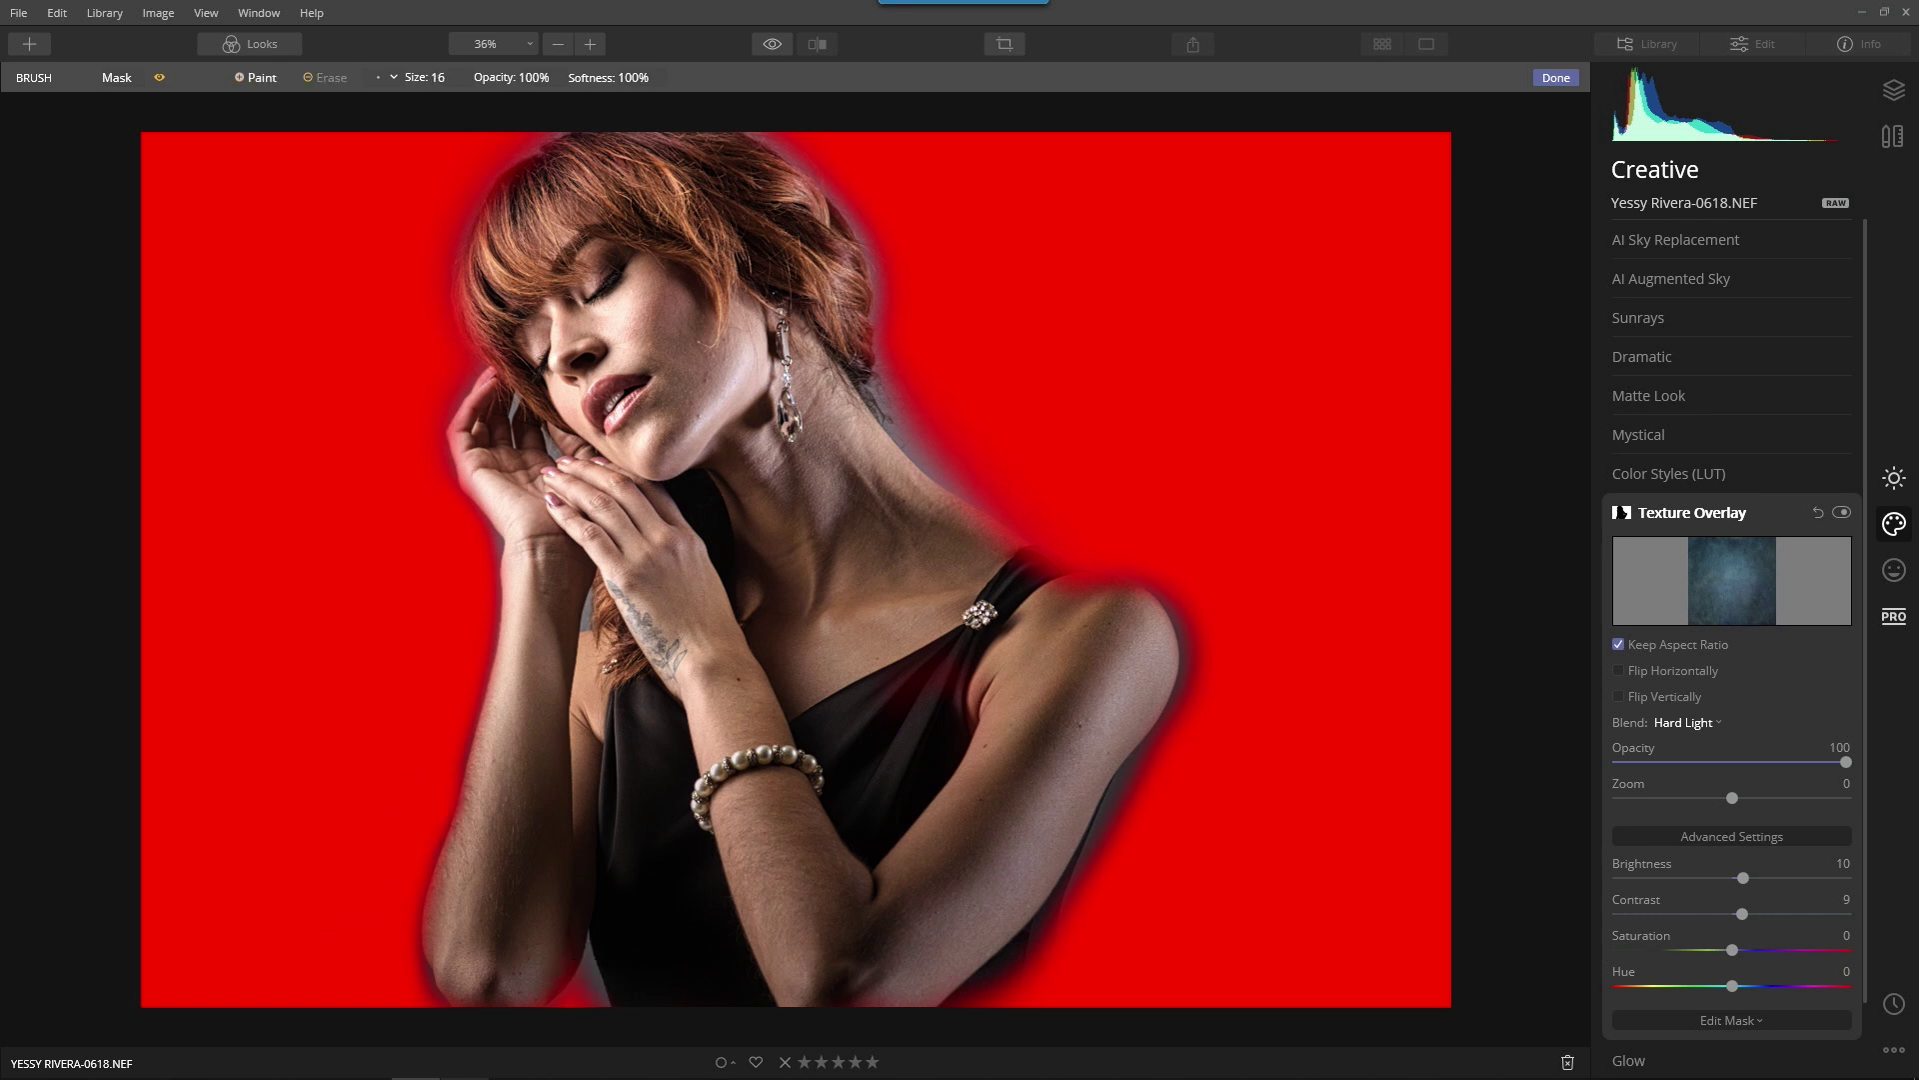
{"action": "key", "text": "bracketright"}
{"action": "key", "text": "bracketright"}
{"action": "key", "text": "bracketright"}
{"action": "key", "text": "bracketleft"}
{"action": "key", "text": "bracketleft"}
{"action": "key", "text": "bracketleft"}
{"action": "key", "text": "alt"}
- With a 35% opacity brush, soften the neck mask edge and erase a stray wrist patch
{"action": "left_click", "coordinate": [554, 77]}
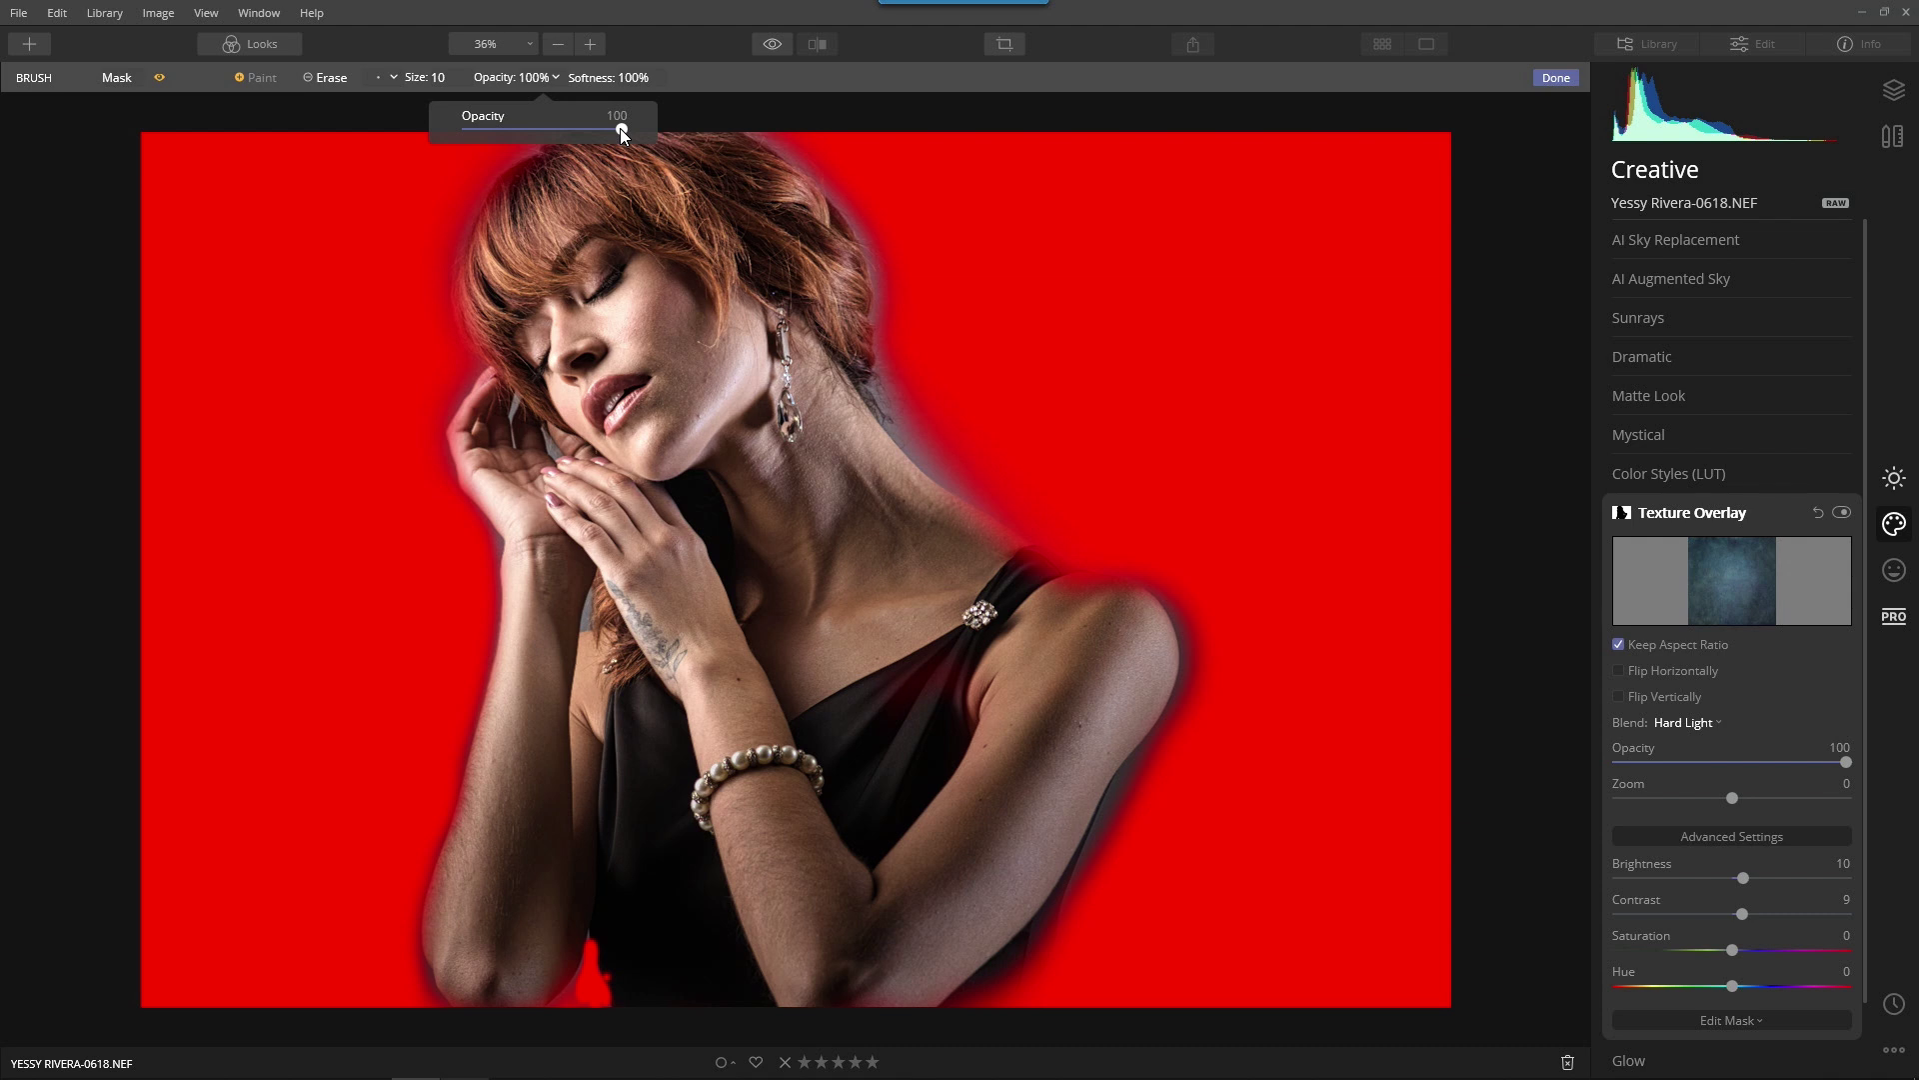
{"action": "left_click_drag", "start_coordinate": [620, 128], "coordinate": [542, 128]}
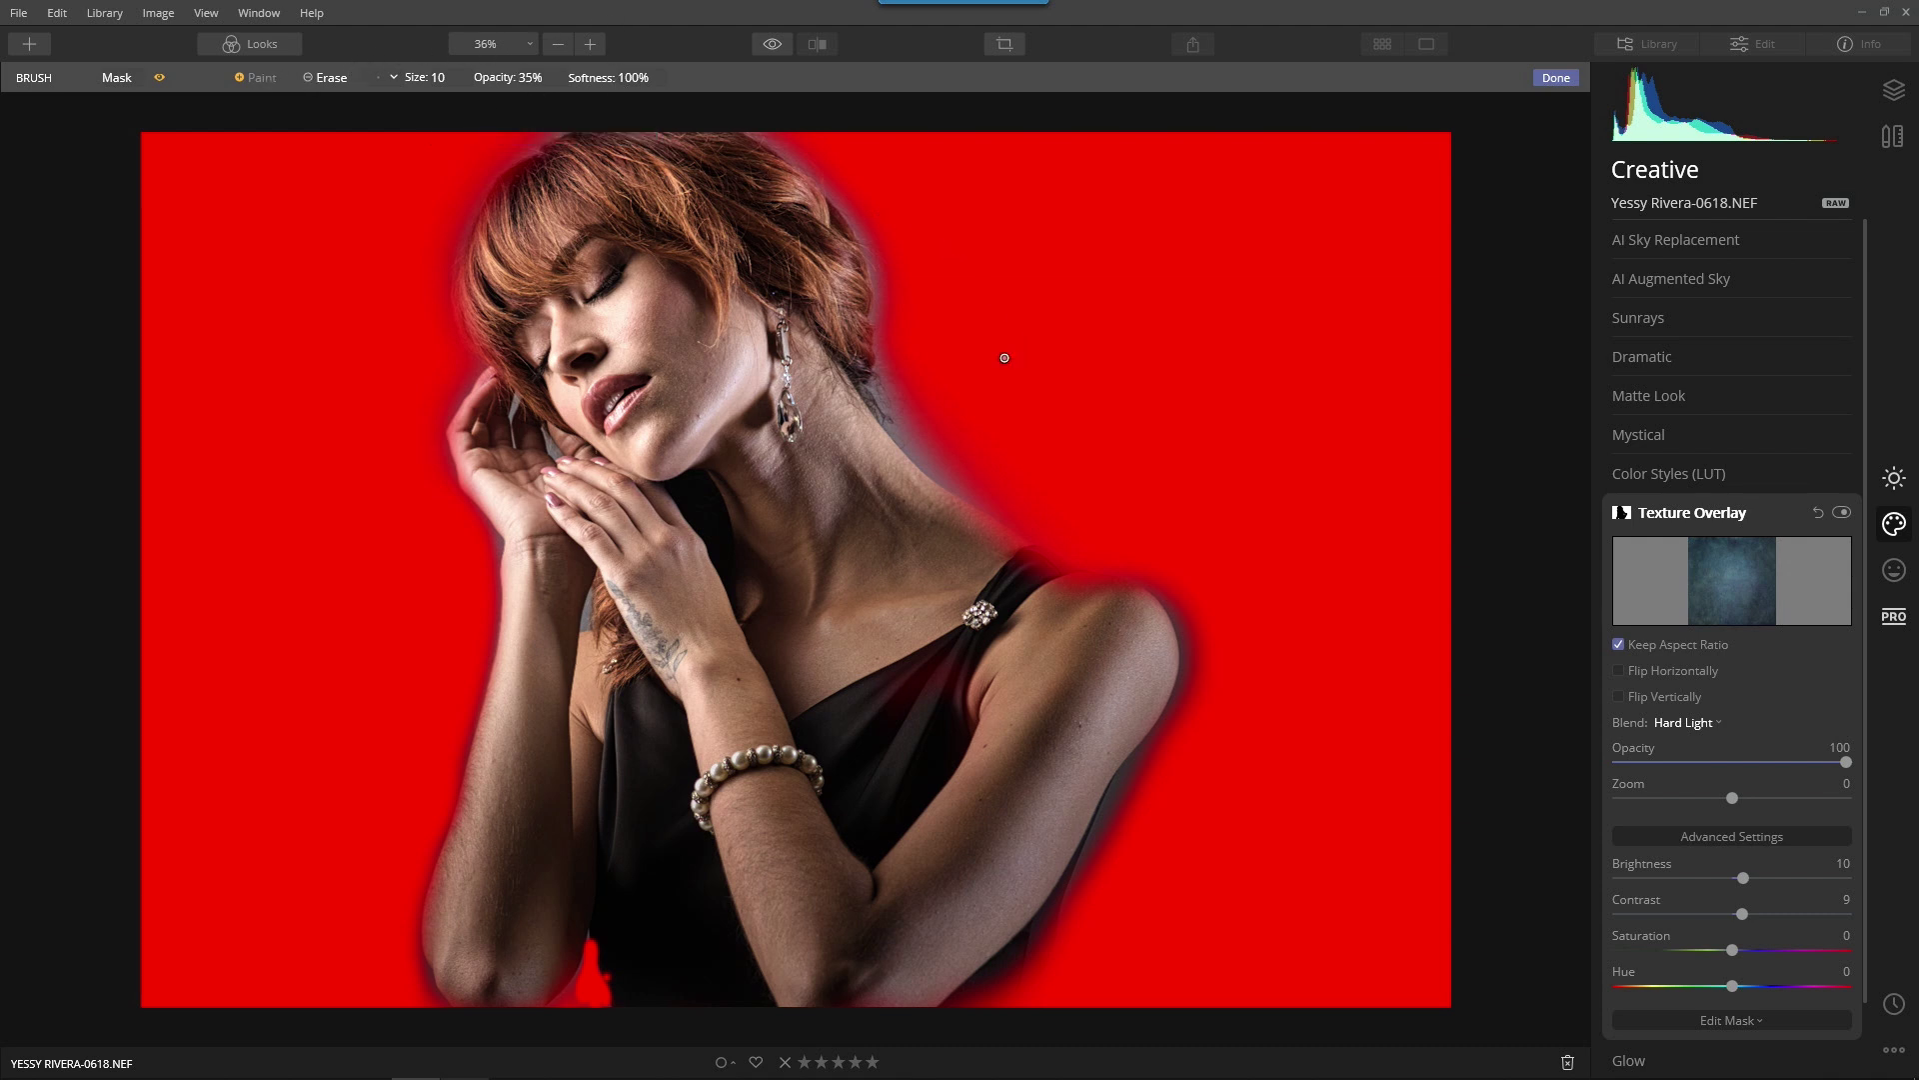
{"action": "scroll", "coordinate": [1005, 358], "scroll_direction": "up", "scroll_amount": 5}
{"action": "mouse_move", "coordinate": [909, 389]}
{"action": "left_mouse_down"}
{"action": "mouse_move", "coordinate": [943, 446]}
{"action": "mouse_move", "coordinate": [916, 441]}
{"action": "mouse_move", "coordinate": [895, 411]}
{"action": "mouse_move", "coordinate": [980, 484]}
{"action": "mouse_move", "coordinate": [931, 420]}
{"action": "left_mouse_up"}
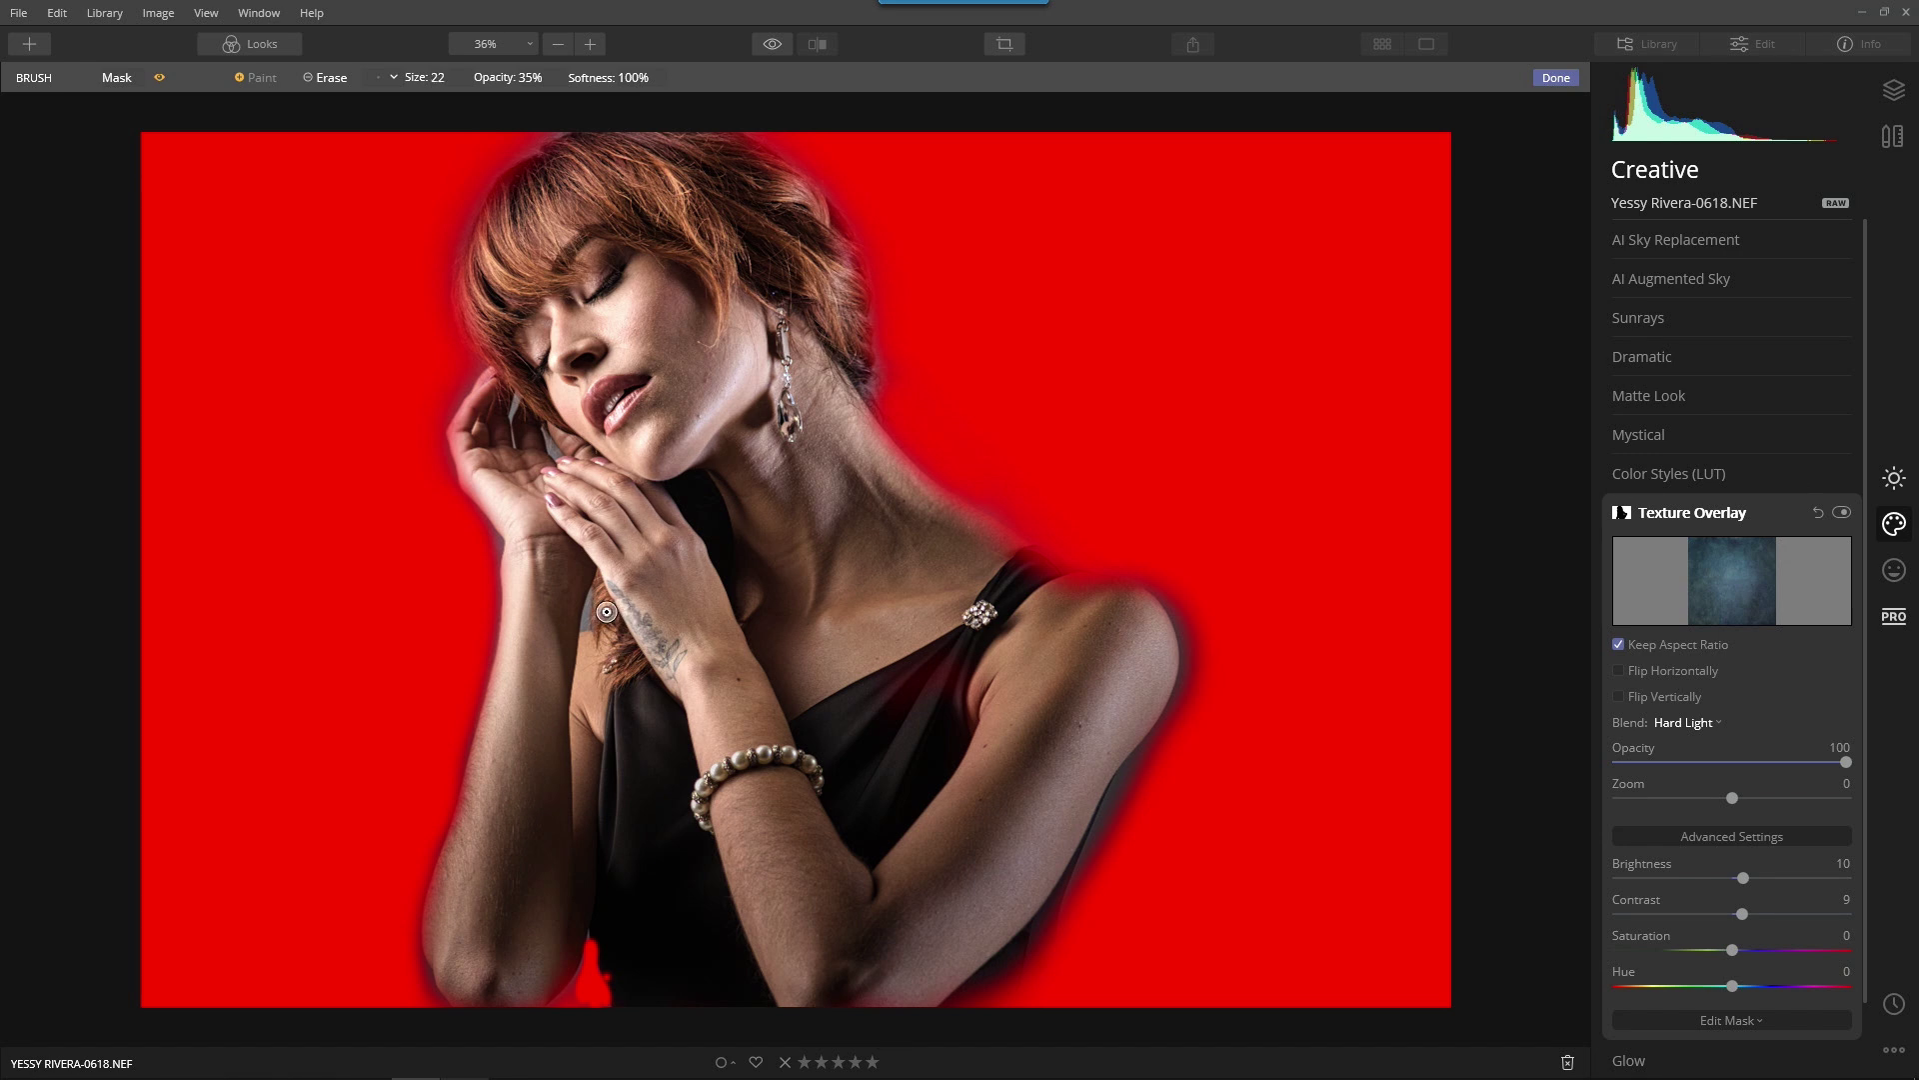
{"action": "key", "text": "bracketleft"}
{"action": "key", "text": "bracketleft"}
{"action": "key", "text": "bracketleft"}
{"action": "key", "text": "bracketleft"}
{"action": "key", "text": "bracketleft"}
{"action": "key", "text": "bracketleft"}
{"action": "left_click", "coordinate": [590, 614]}
{"action": "left_click_drag", "start_coordinate": [590, 612], "coordinate": [595, 595]}
{"action": "key", "text": "x"}
- Hide the red mask overlay and set the mask Feather to 6
{"action": "left_click", "coordinate": [160, 77]}
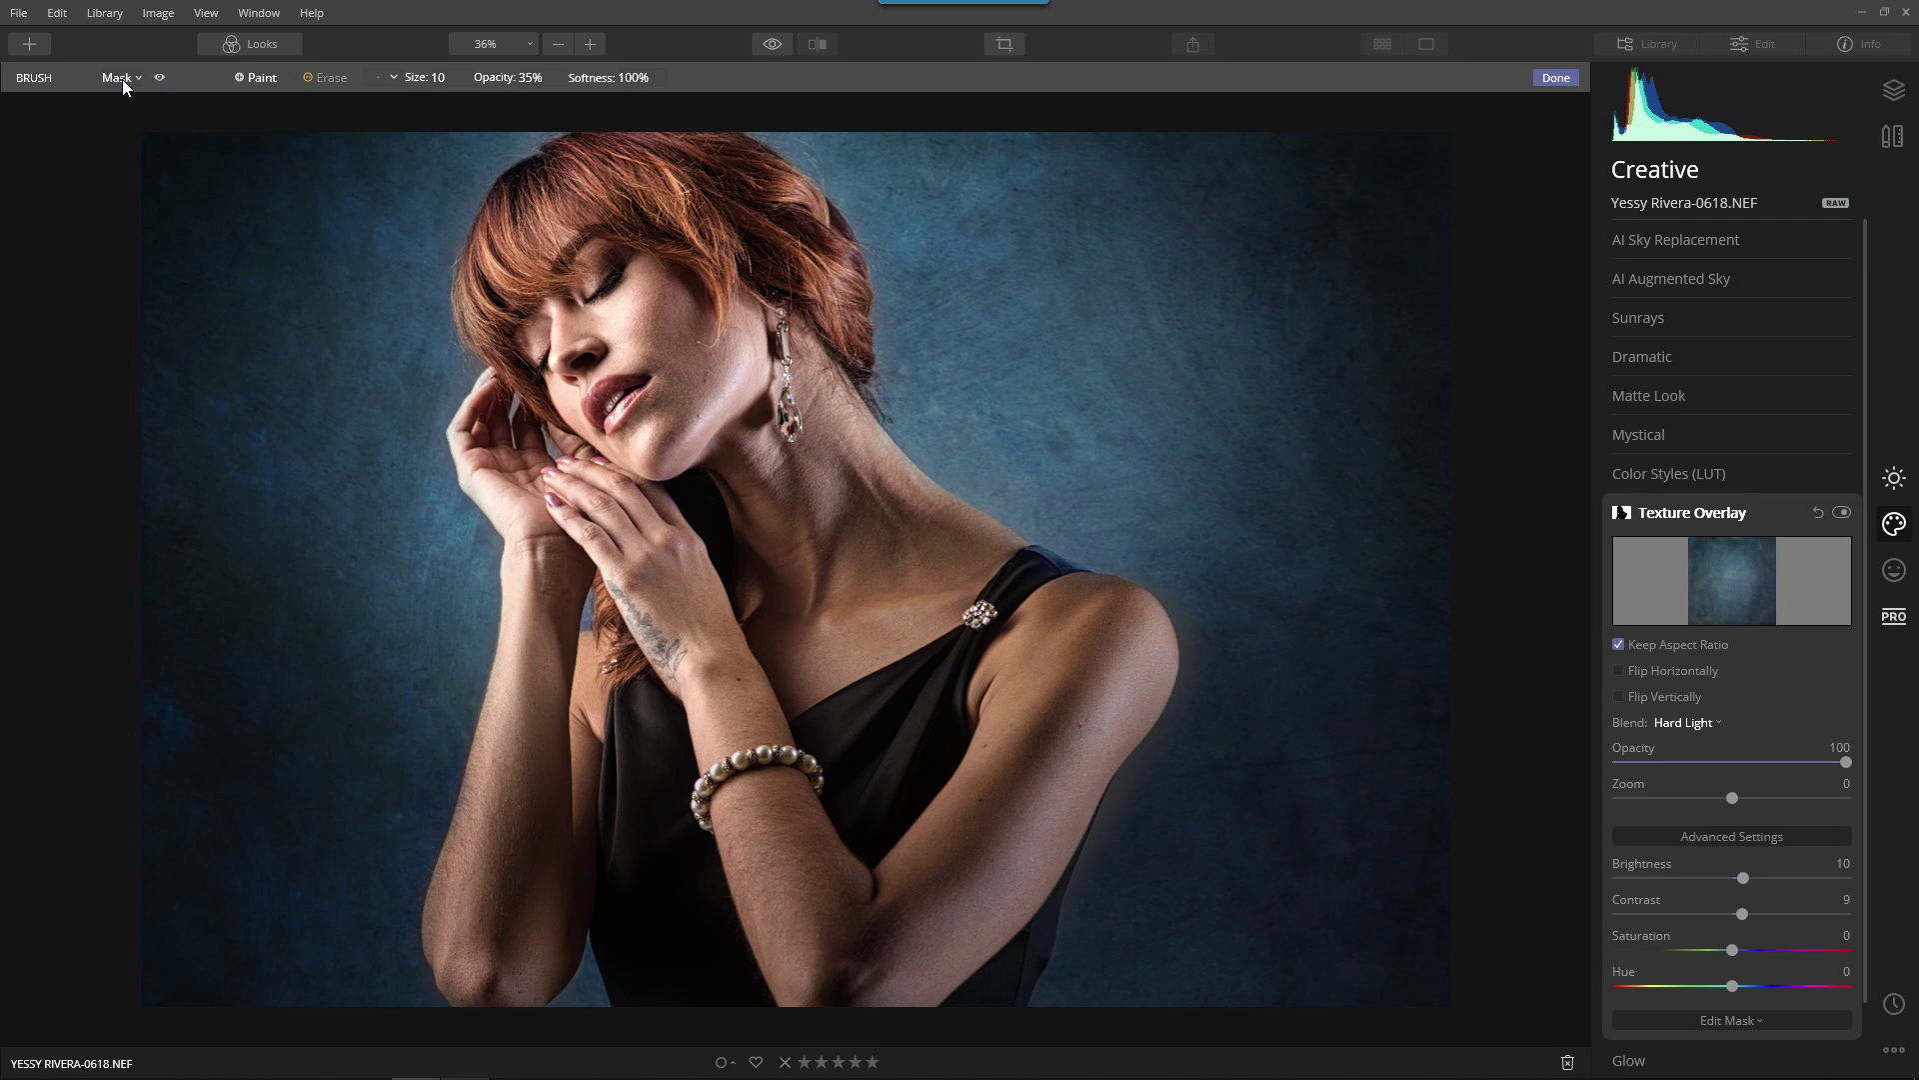
{"action": "left_click", "coordinate": [120, 78]}
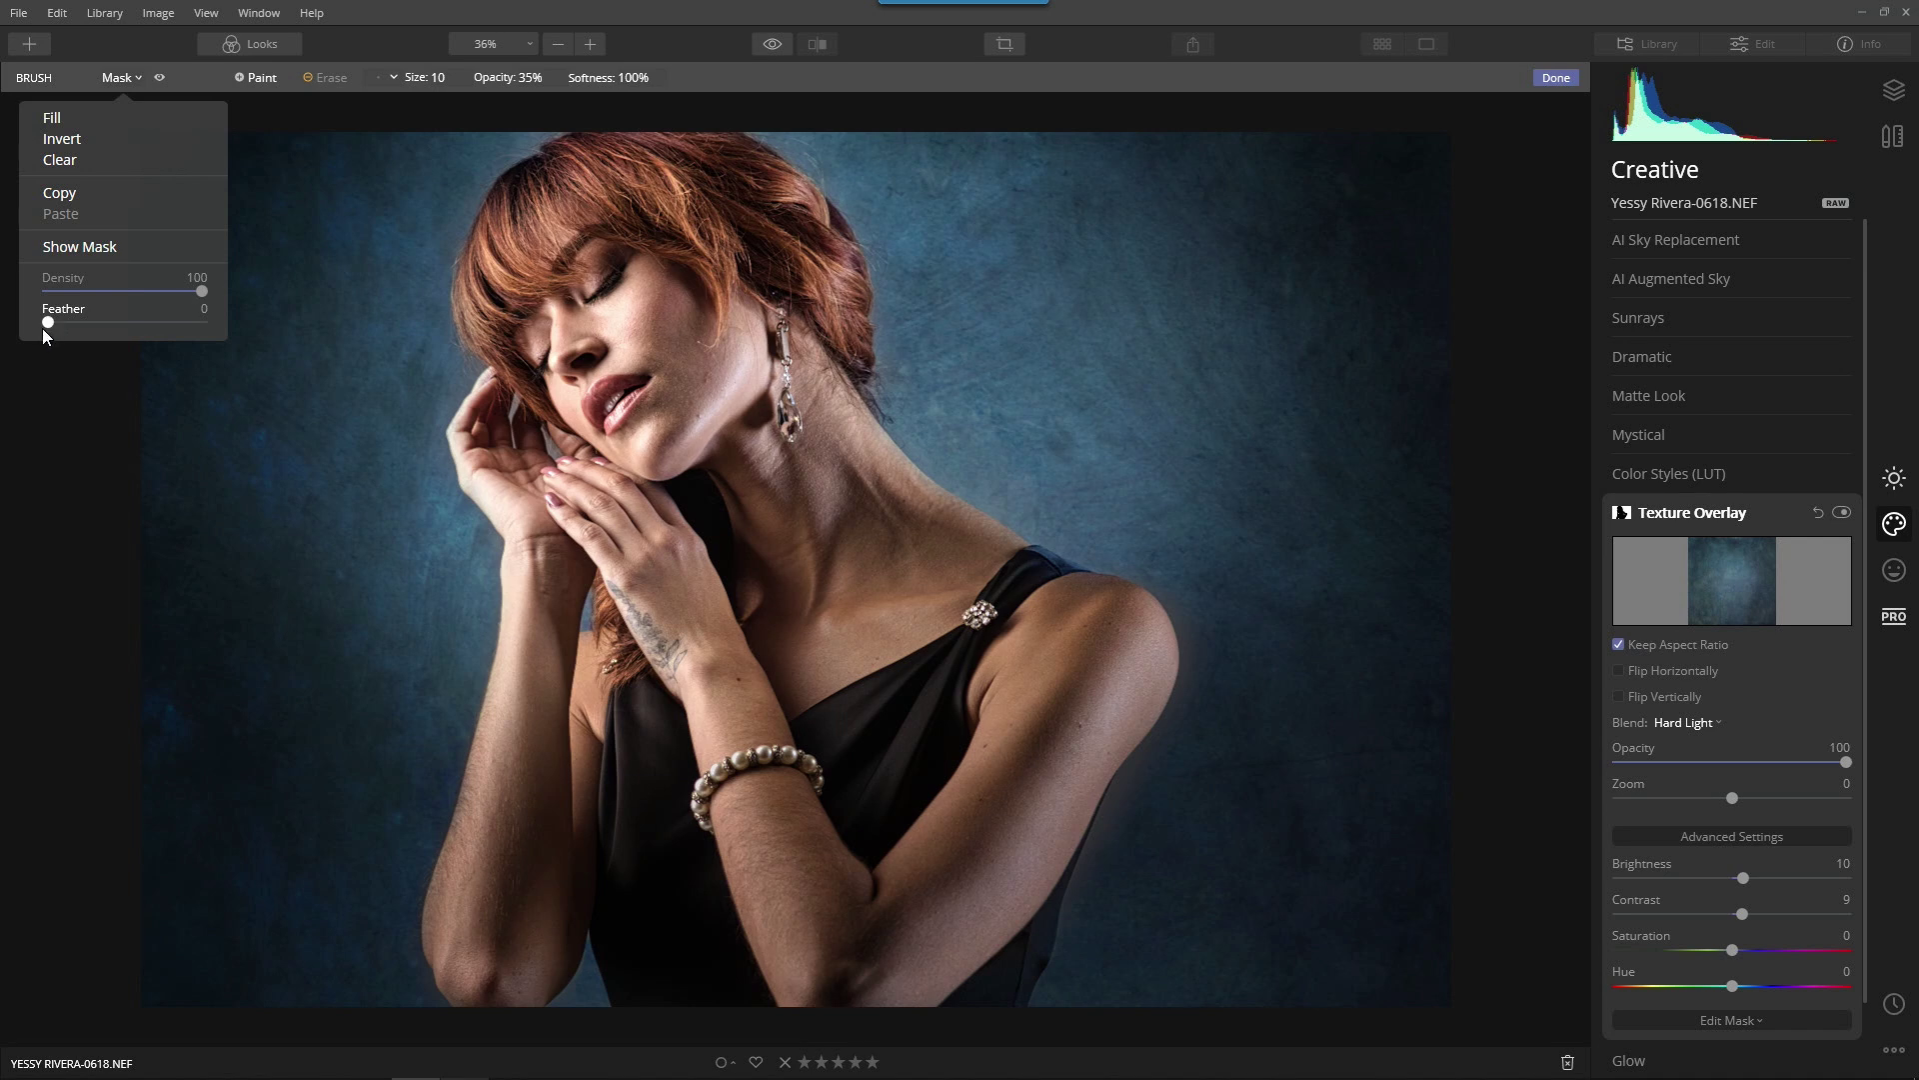
{"action": "left_click_drag", "start_coordinate": [46, 321], "coordinate": [202, 322]}
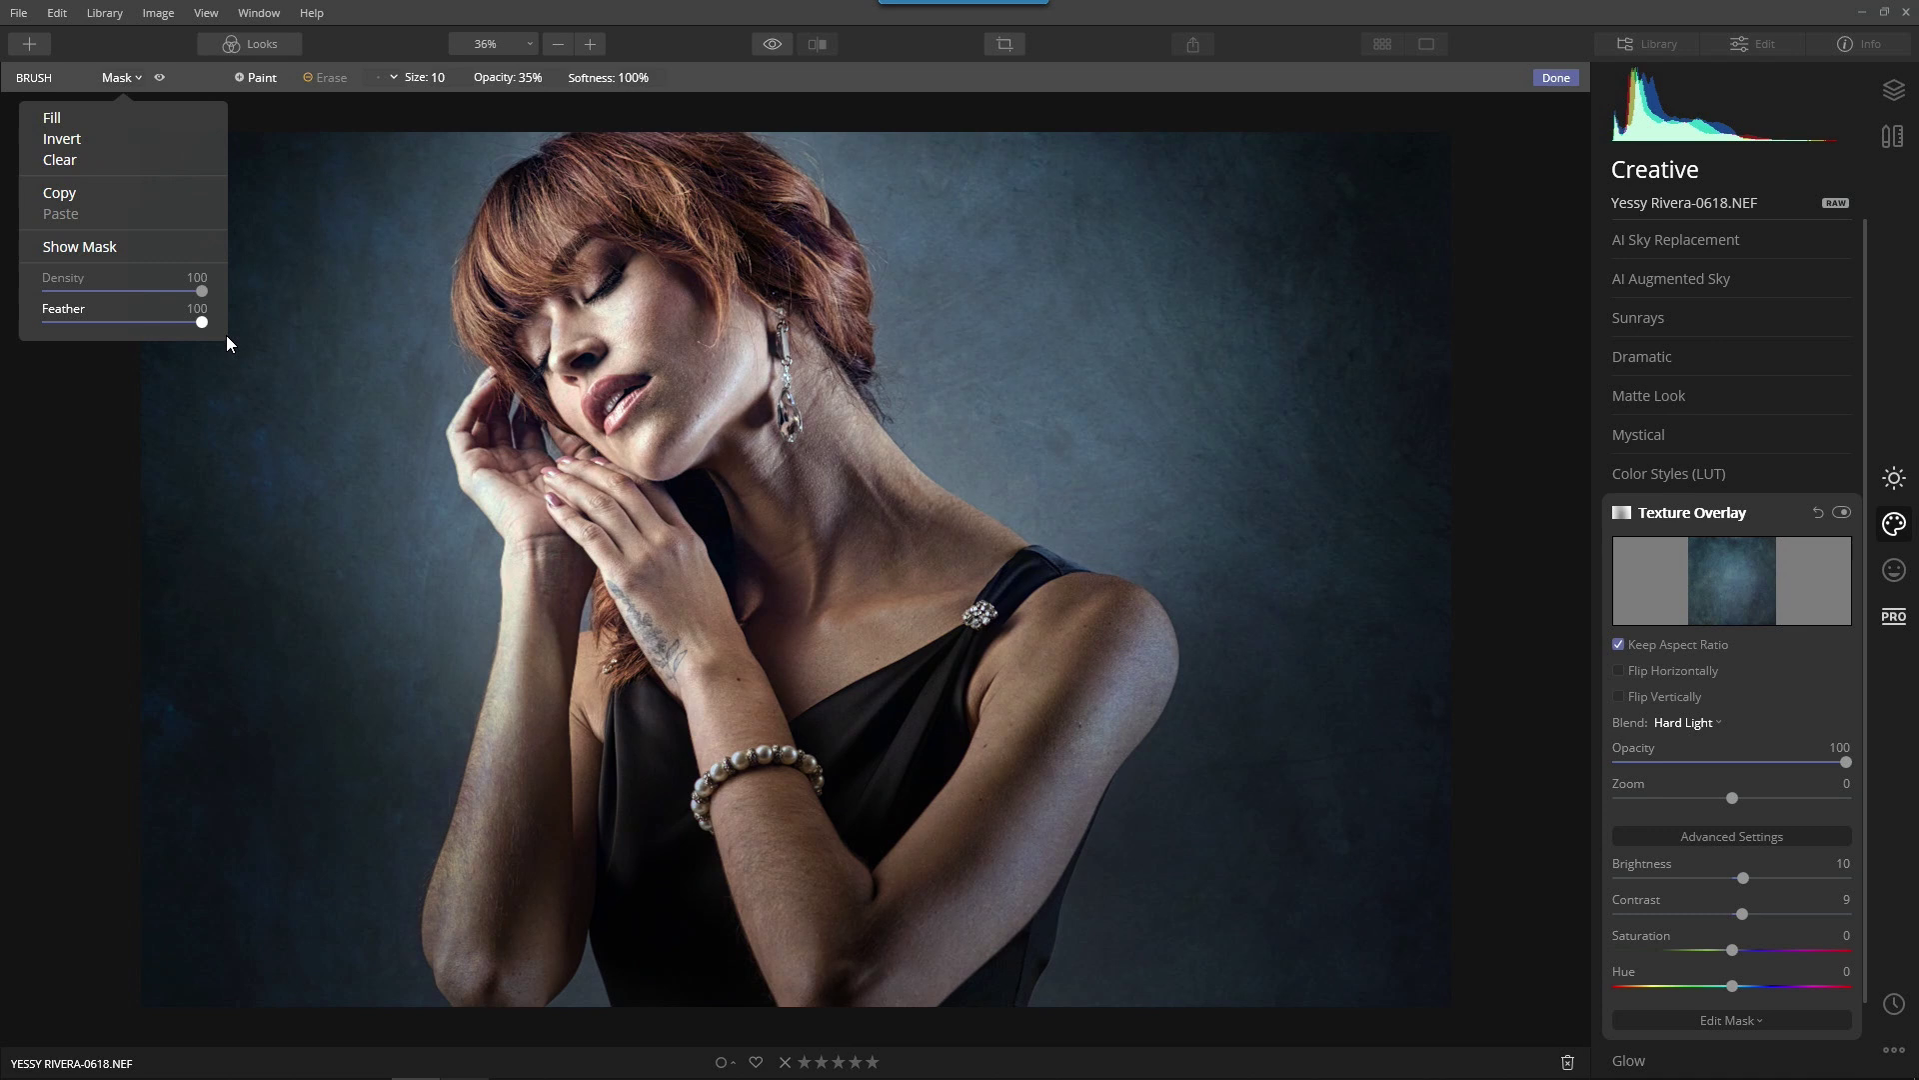
{"action": "left_click_drag", "start_coordinate": [199, 324], "coordinate": [70, 342]}
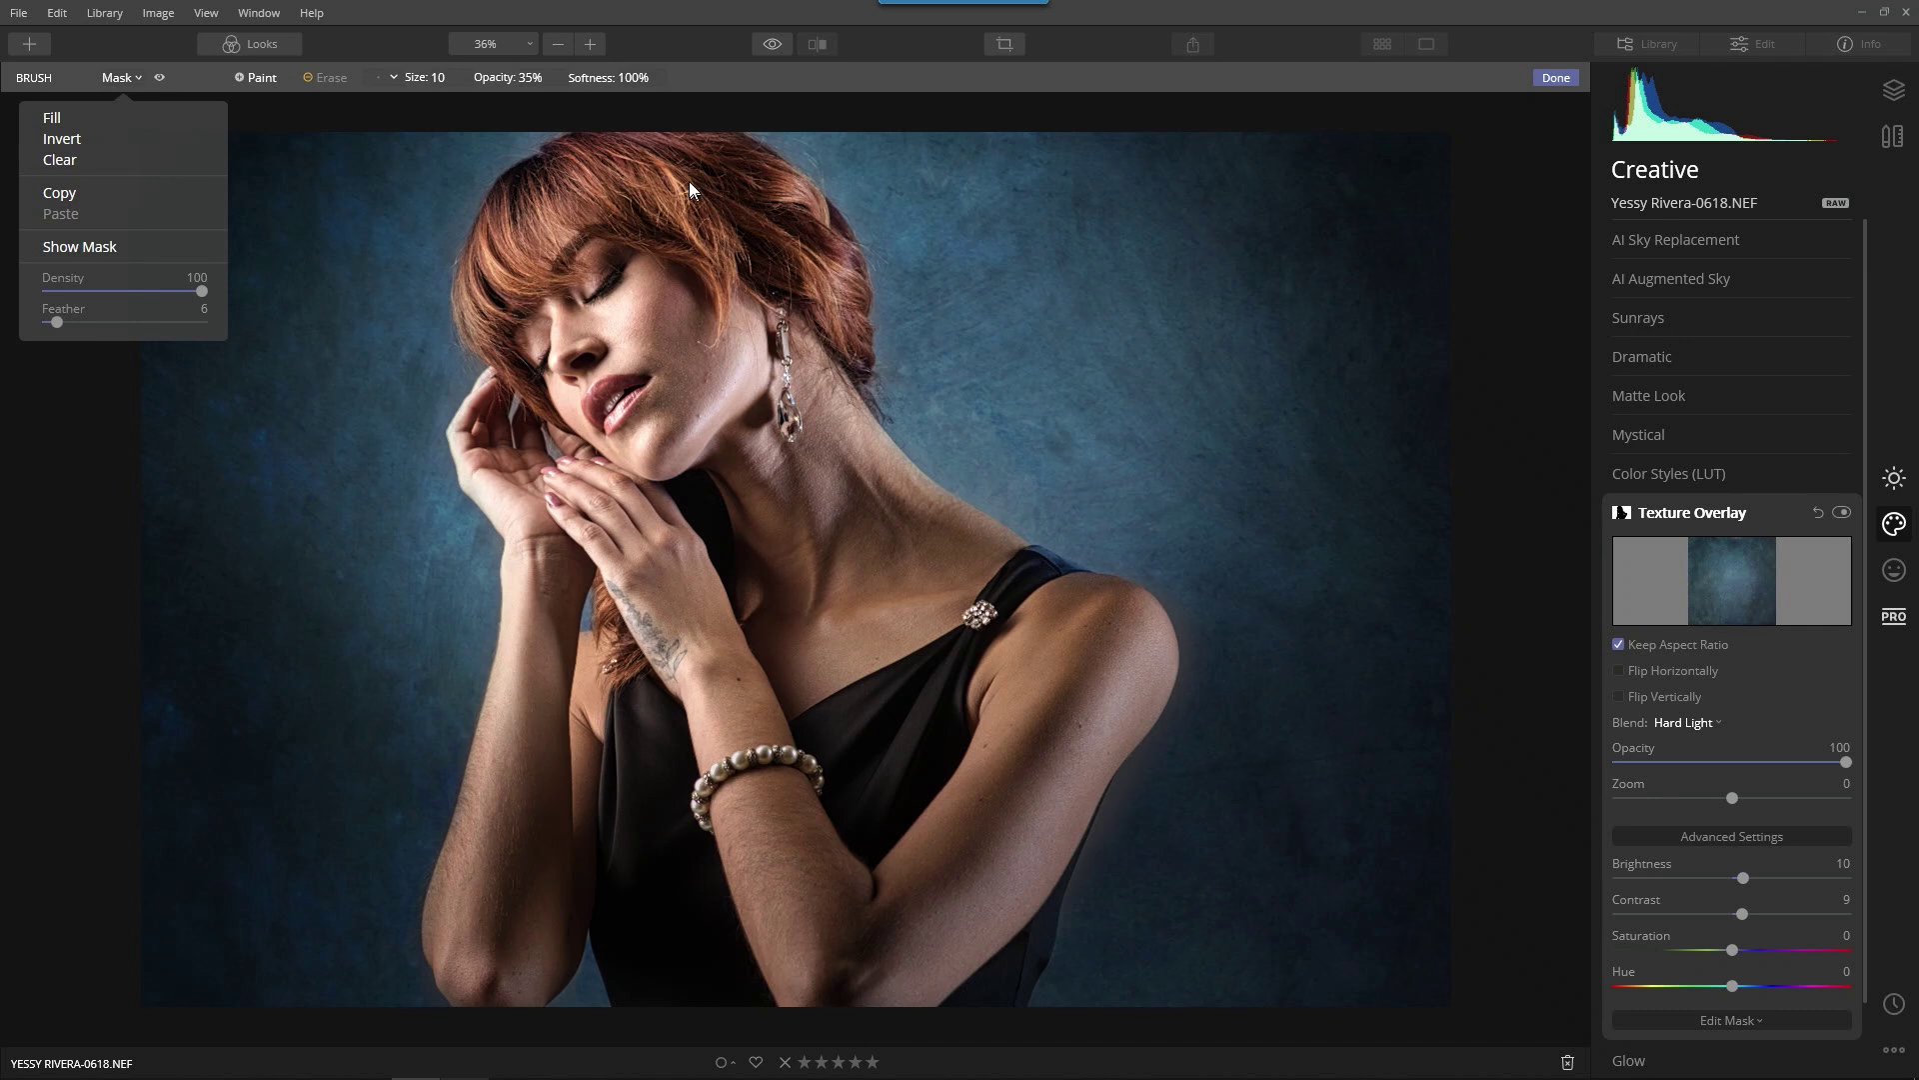
{"action": "left_click", "coordinate": [696, 78]}
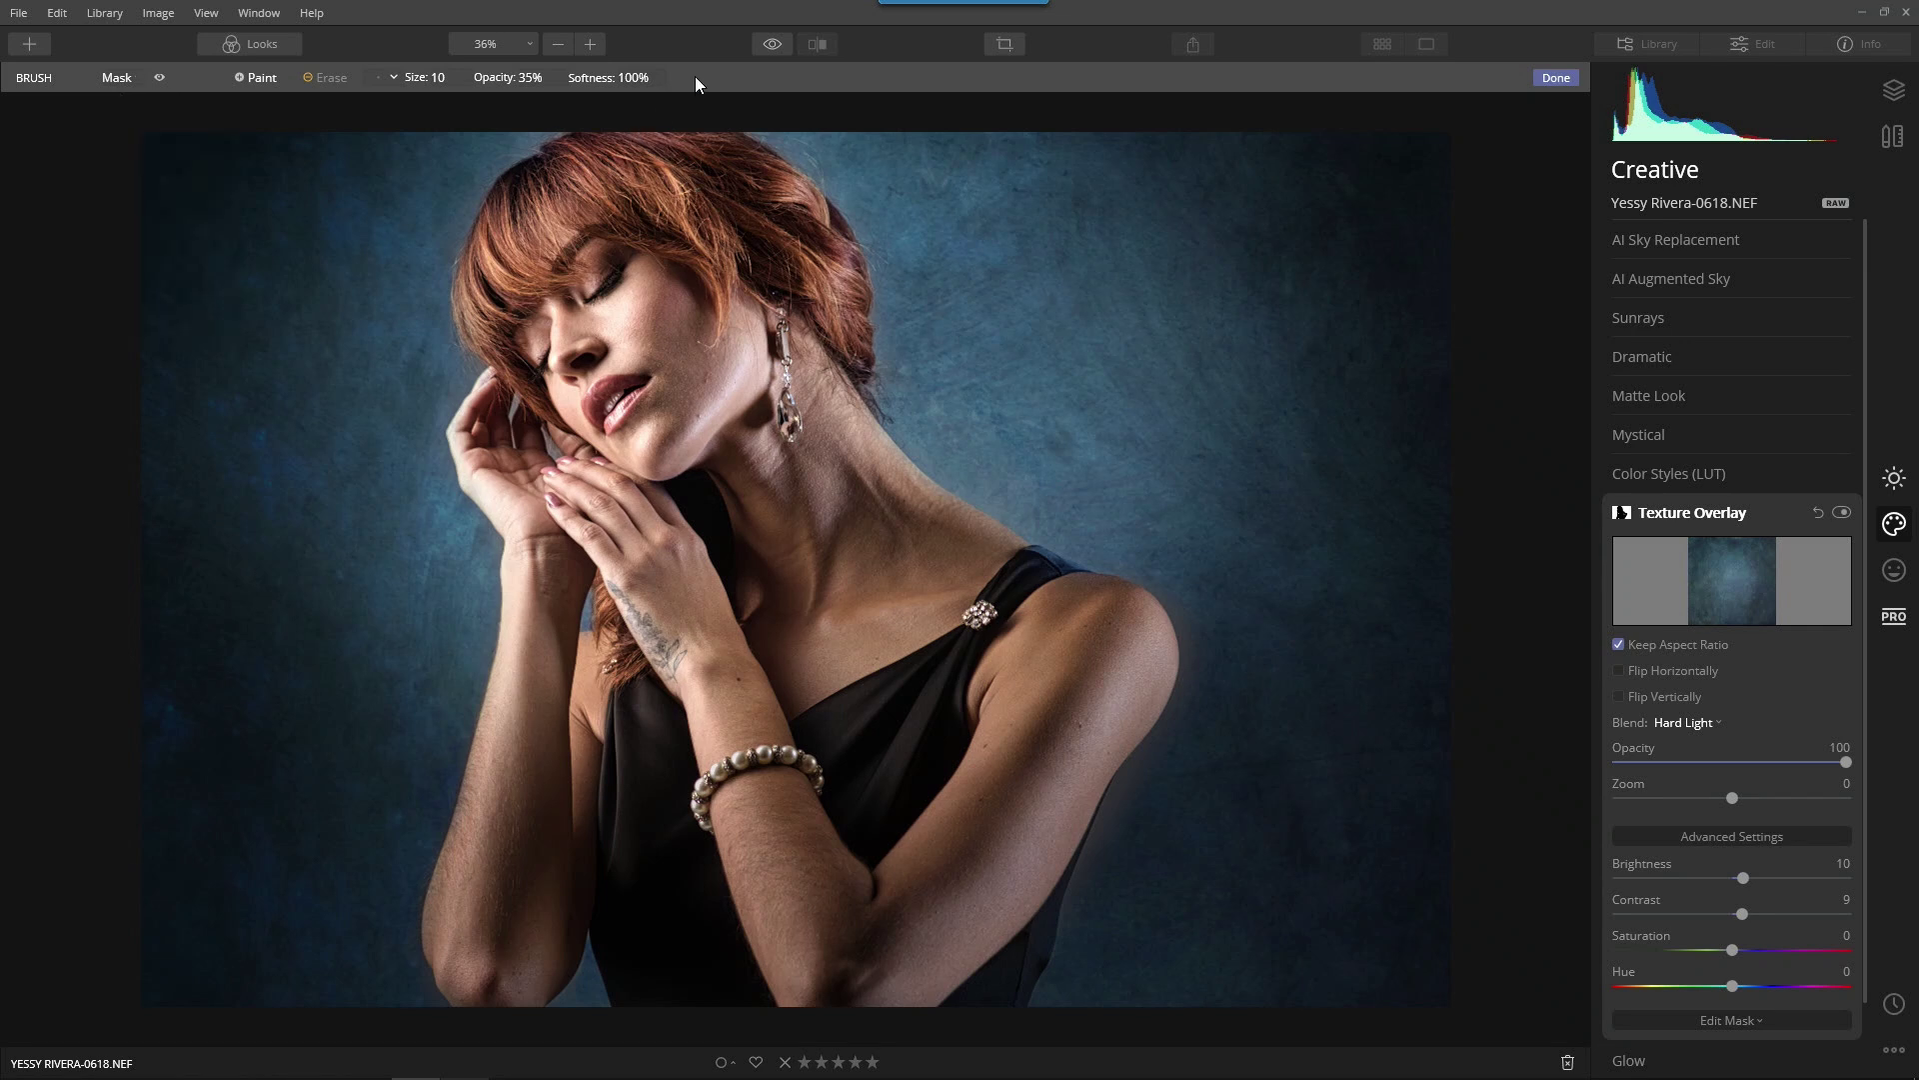
- Finish the mask, then toggle the original photo on and off to compare with the textured edit
{"action": "left_click", "coordinate": [1554, 78]}
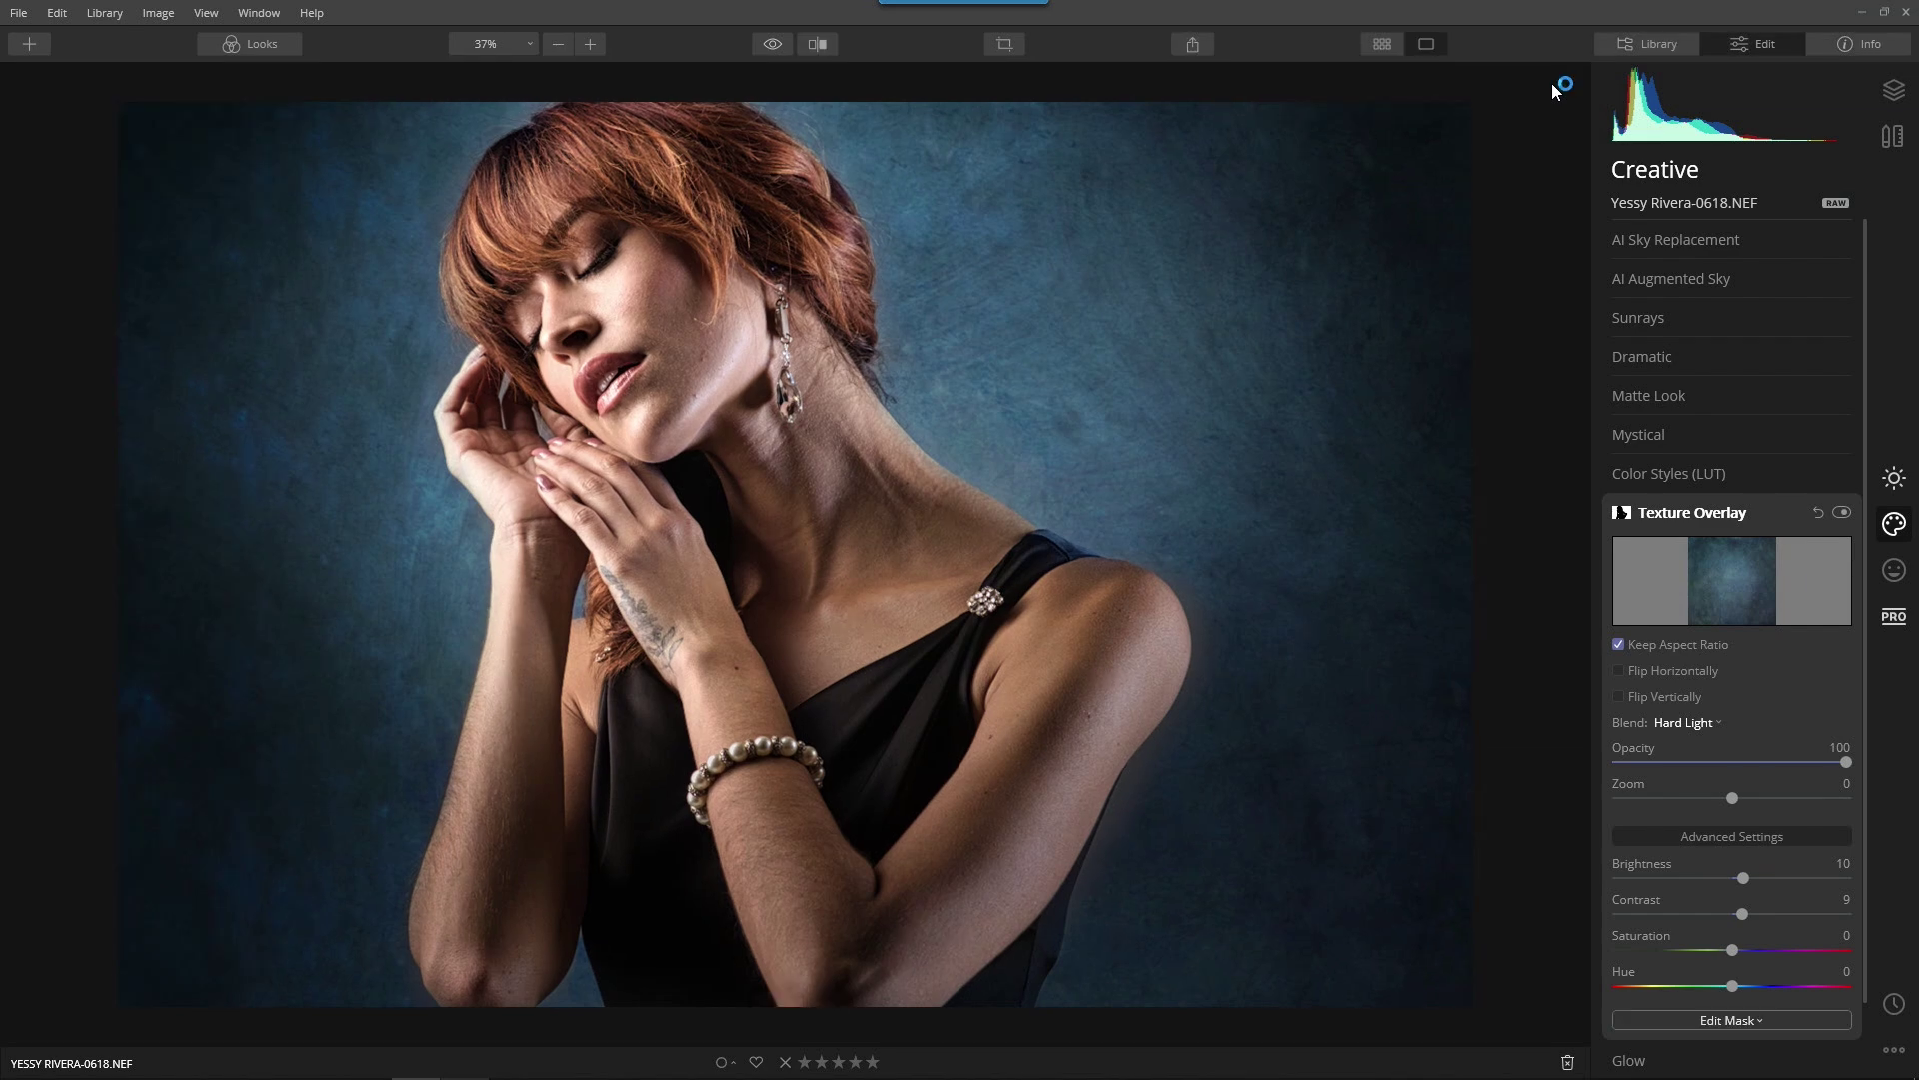
{"action": "left_click", "coordinate": [771, 46]}
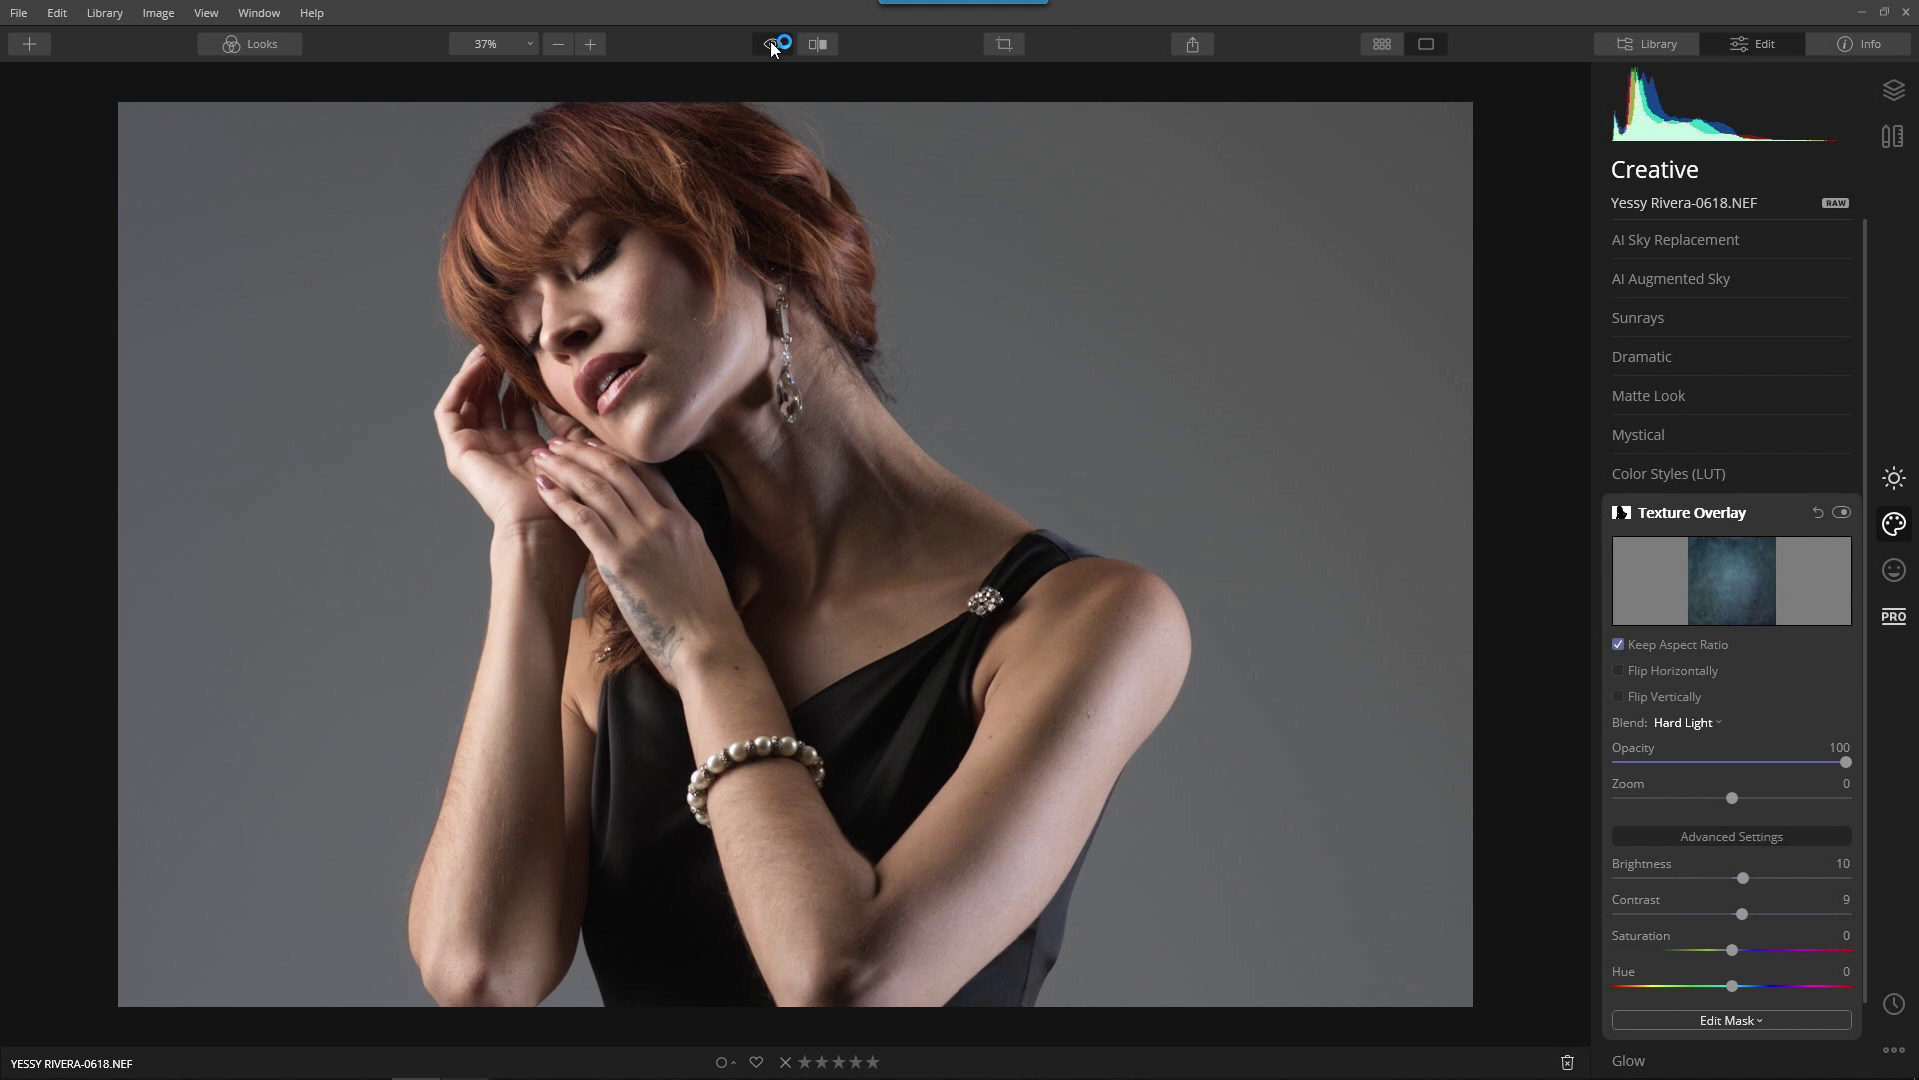
{"action": "left_click", "coordinate": [771, 46]}
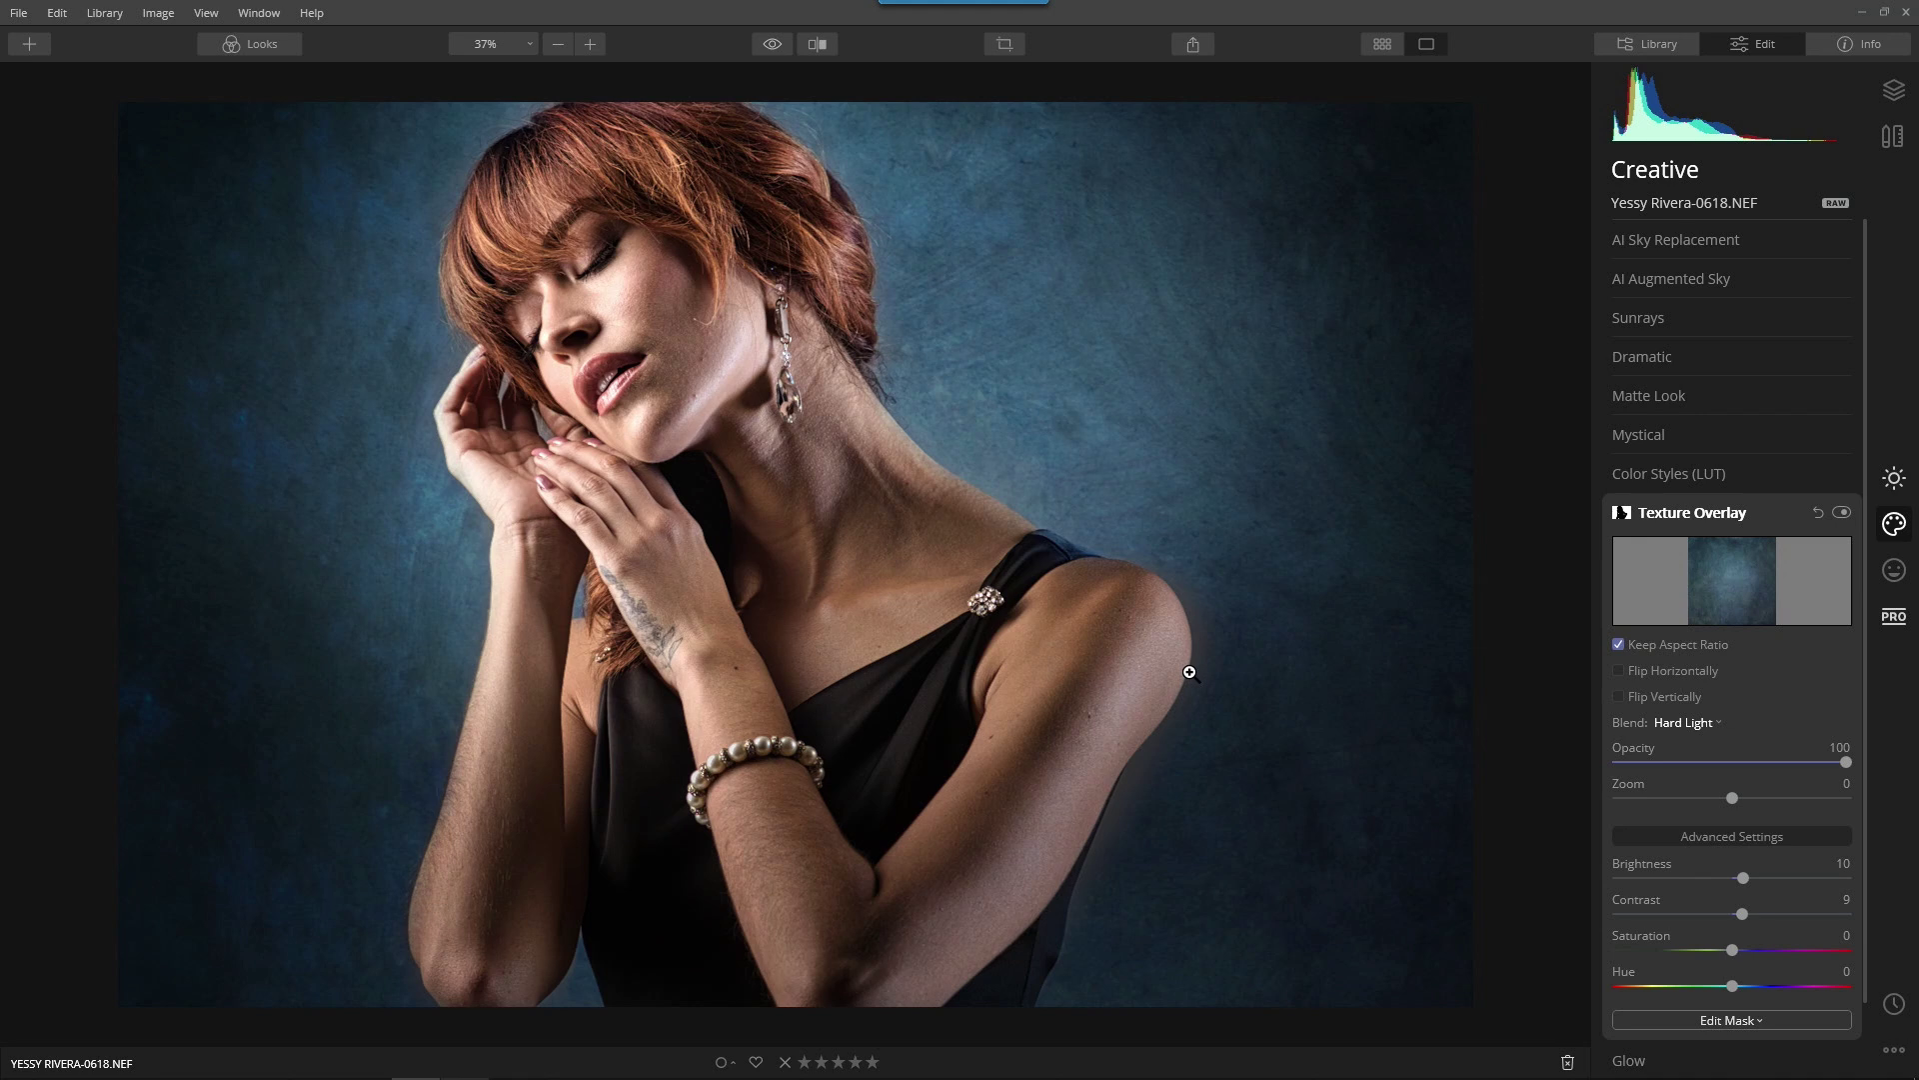
{"action": "left_click", "coordinate": [1893, 478]}
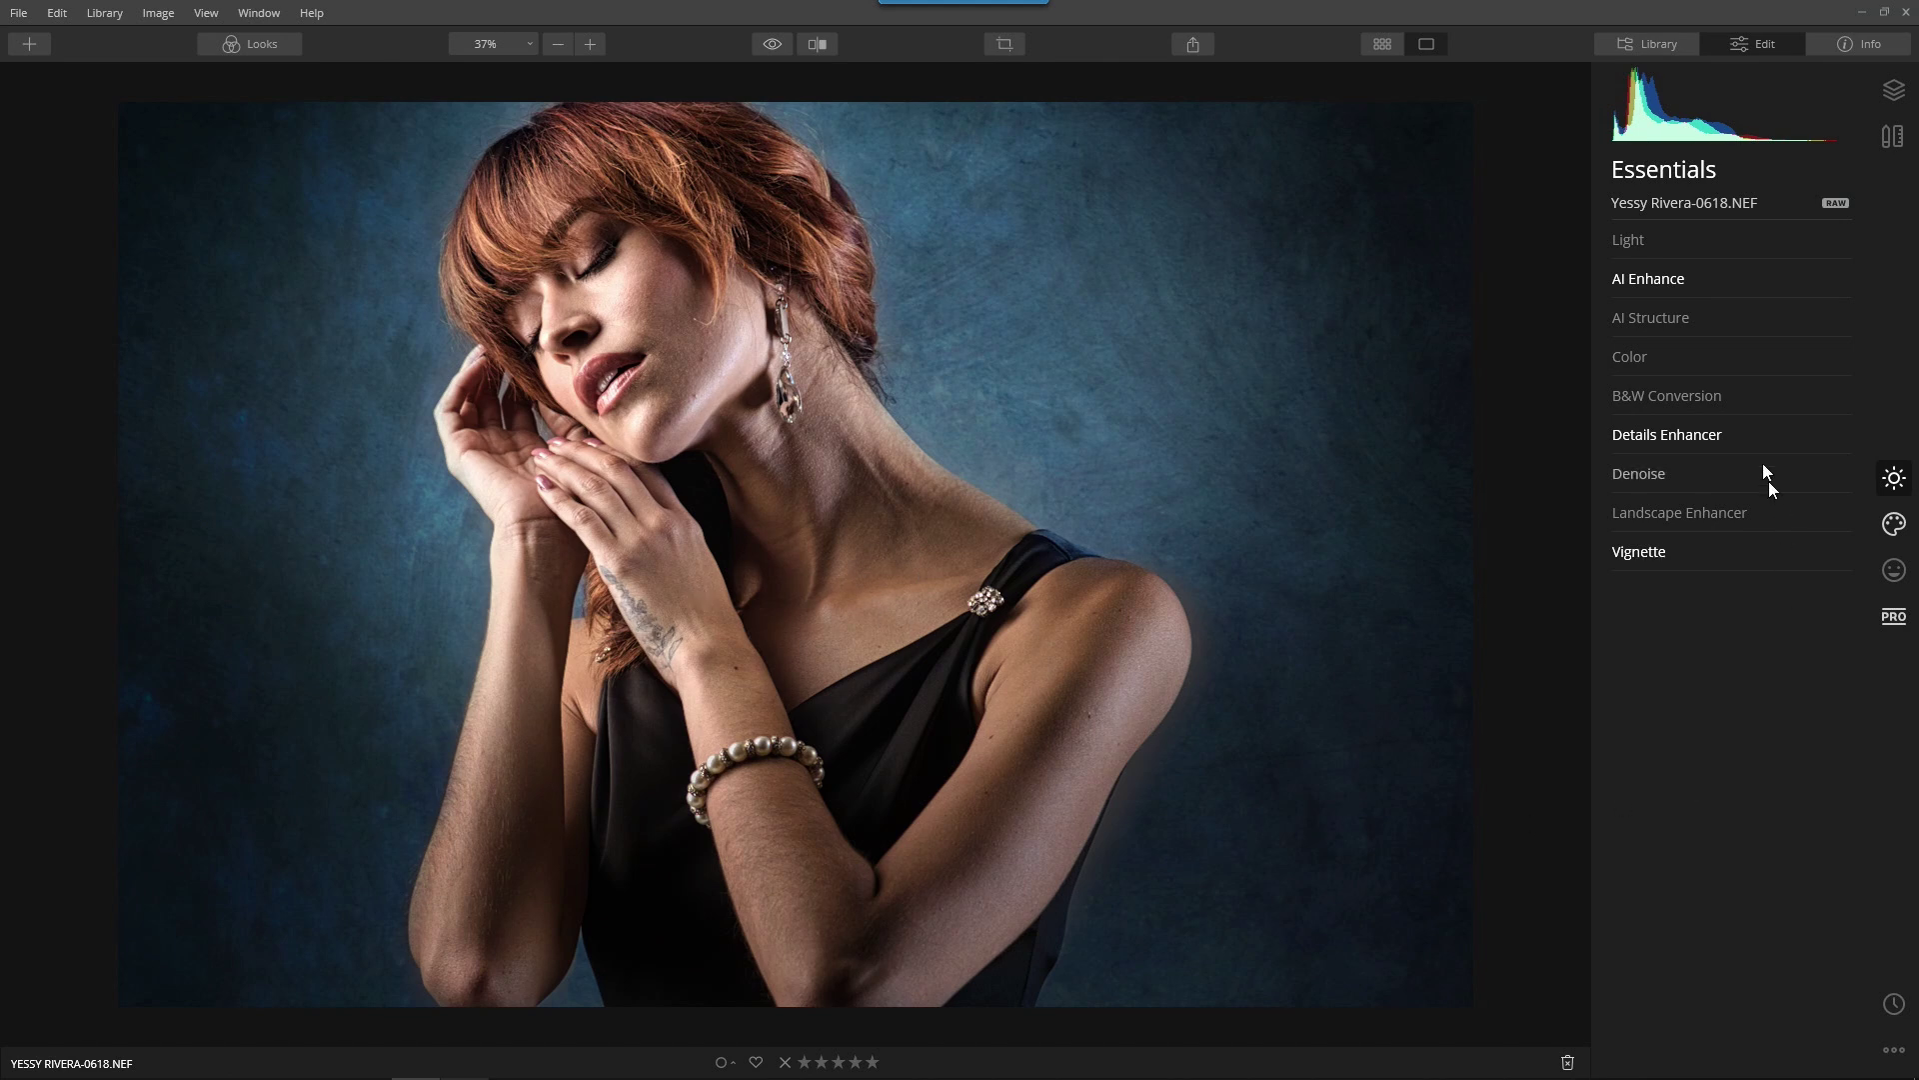
{"action": "left_click", "coordinate": [1616, 320]}
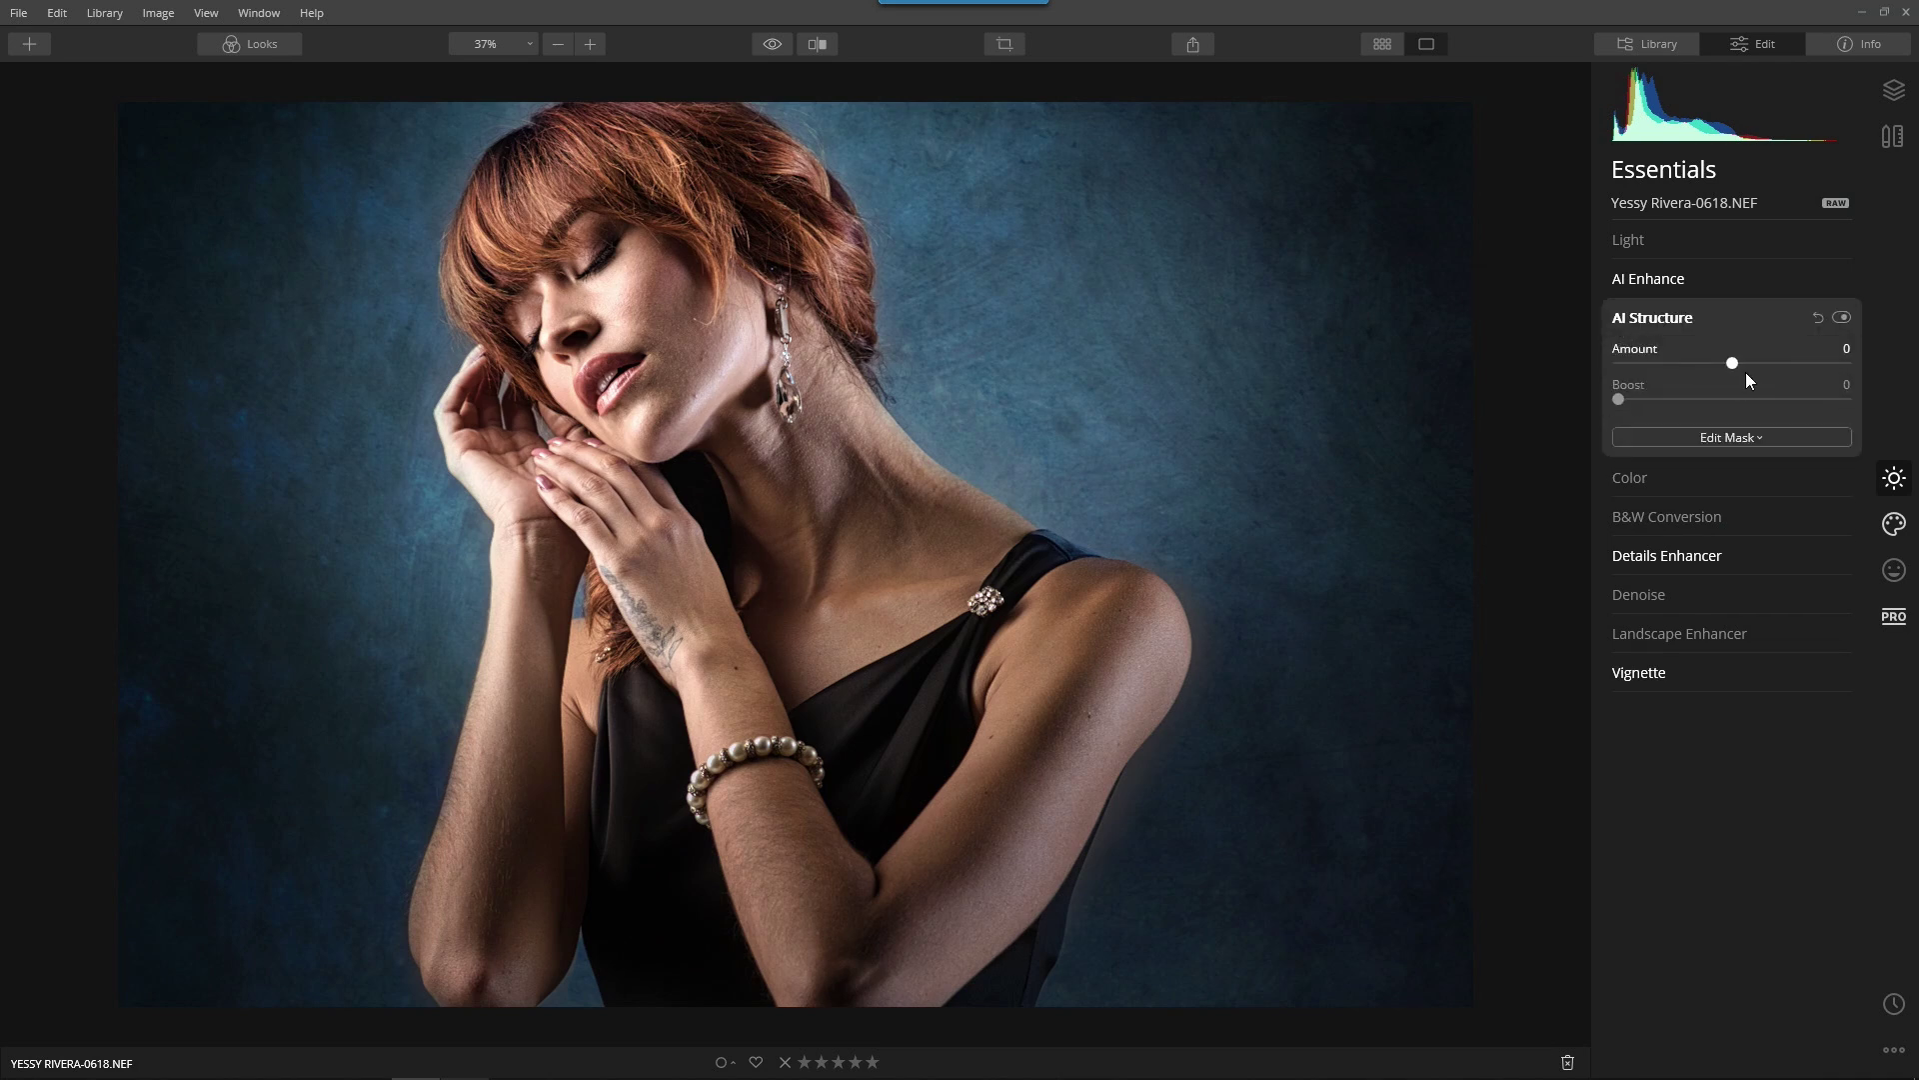
{"action": "left_click_drag", "start_coordinate": [1731, 362], "coordinate": [1895, 365]}
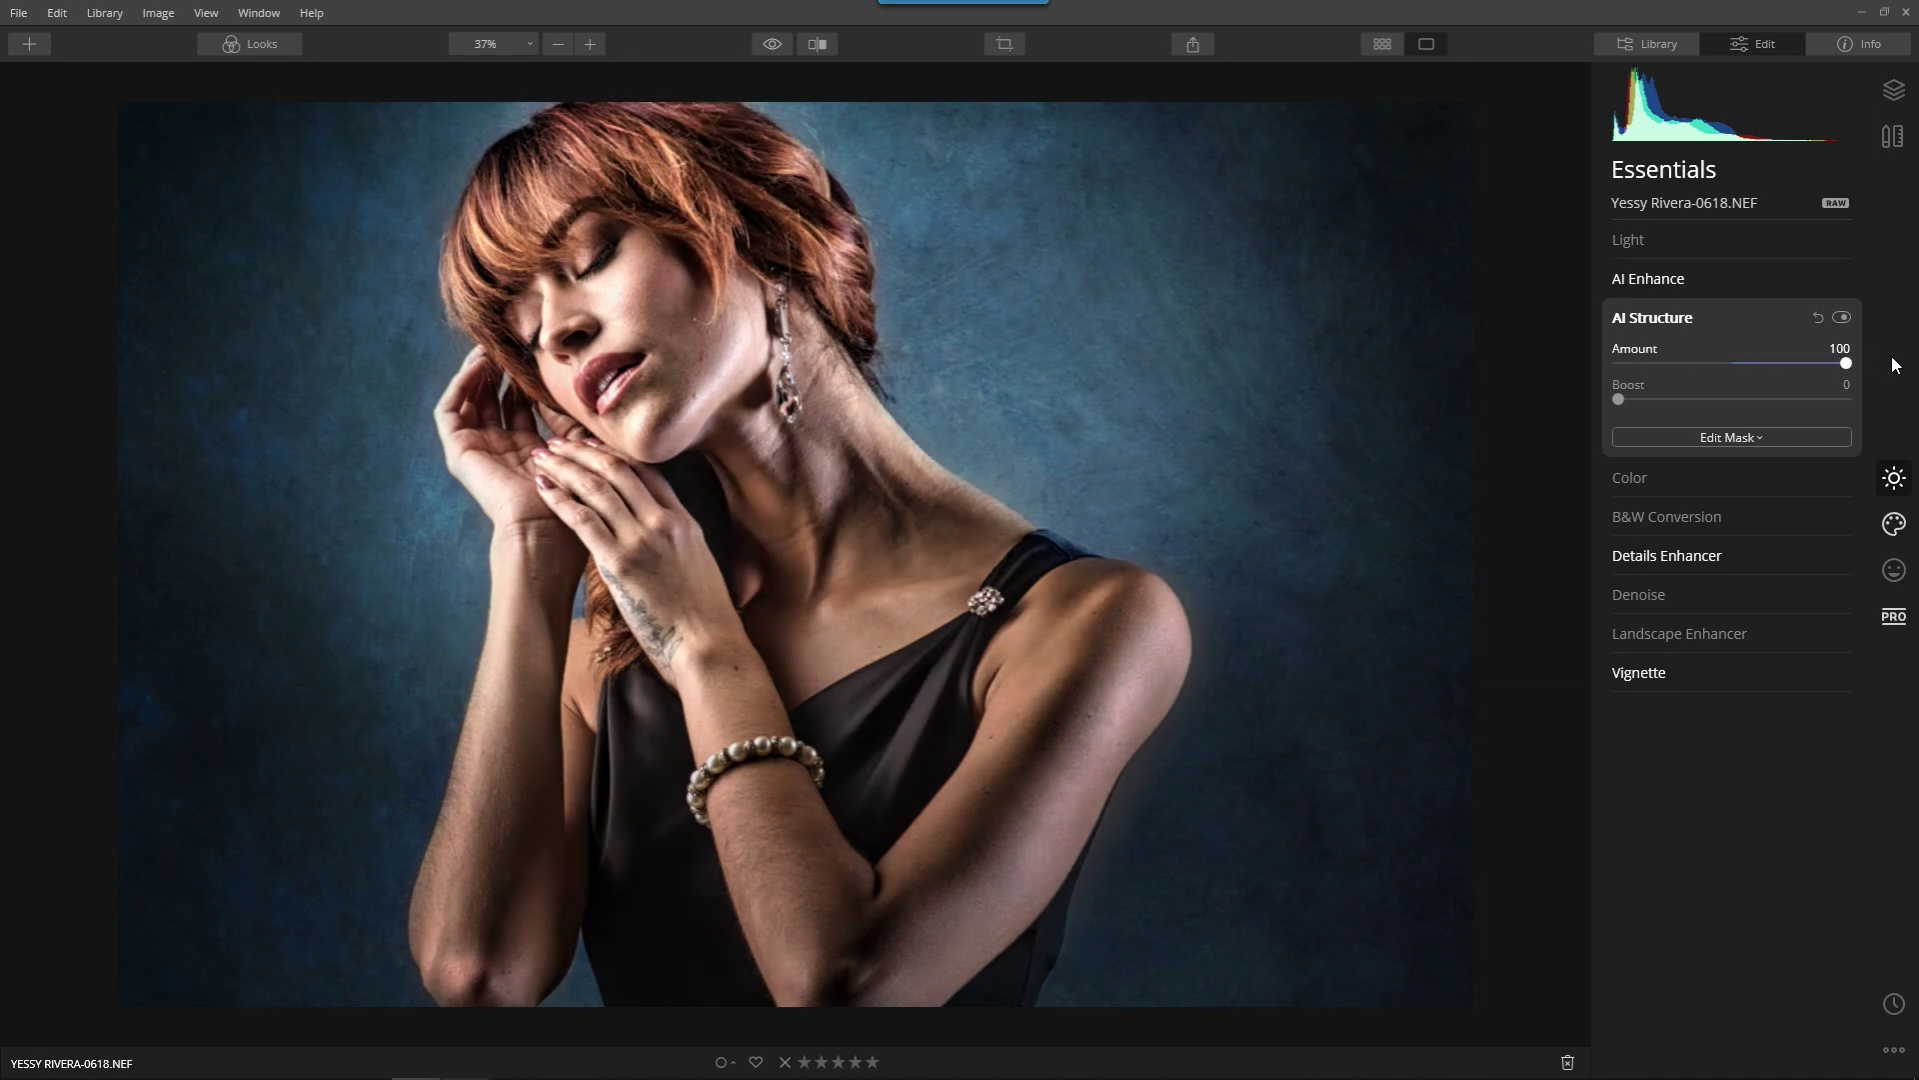
{"action": "double_click", "coordinate": [1783, 362]}
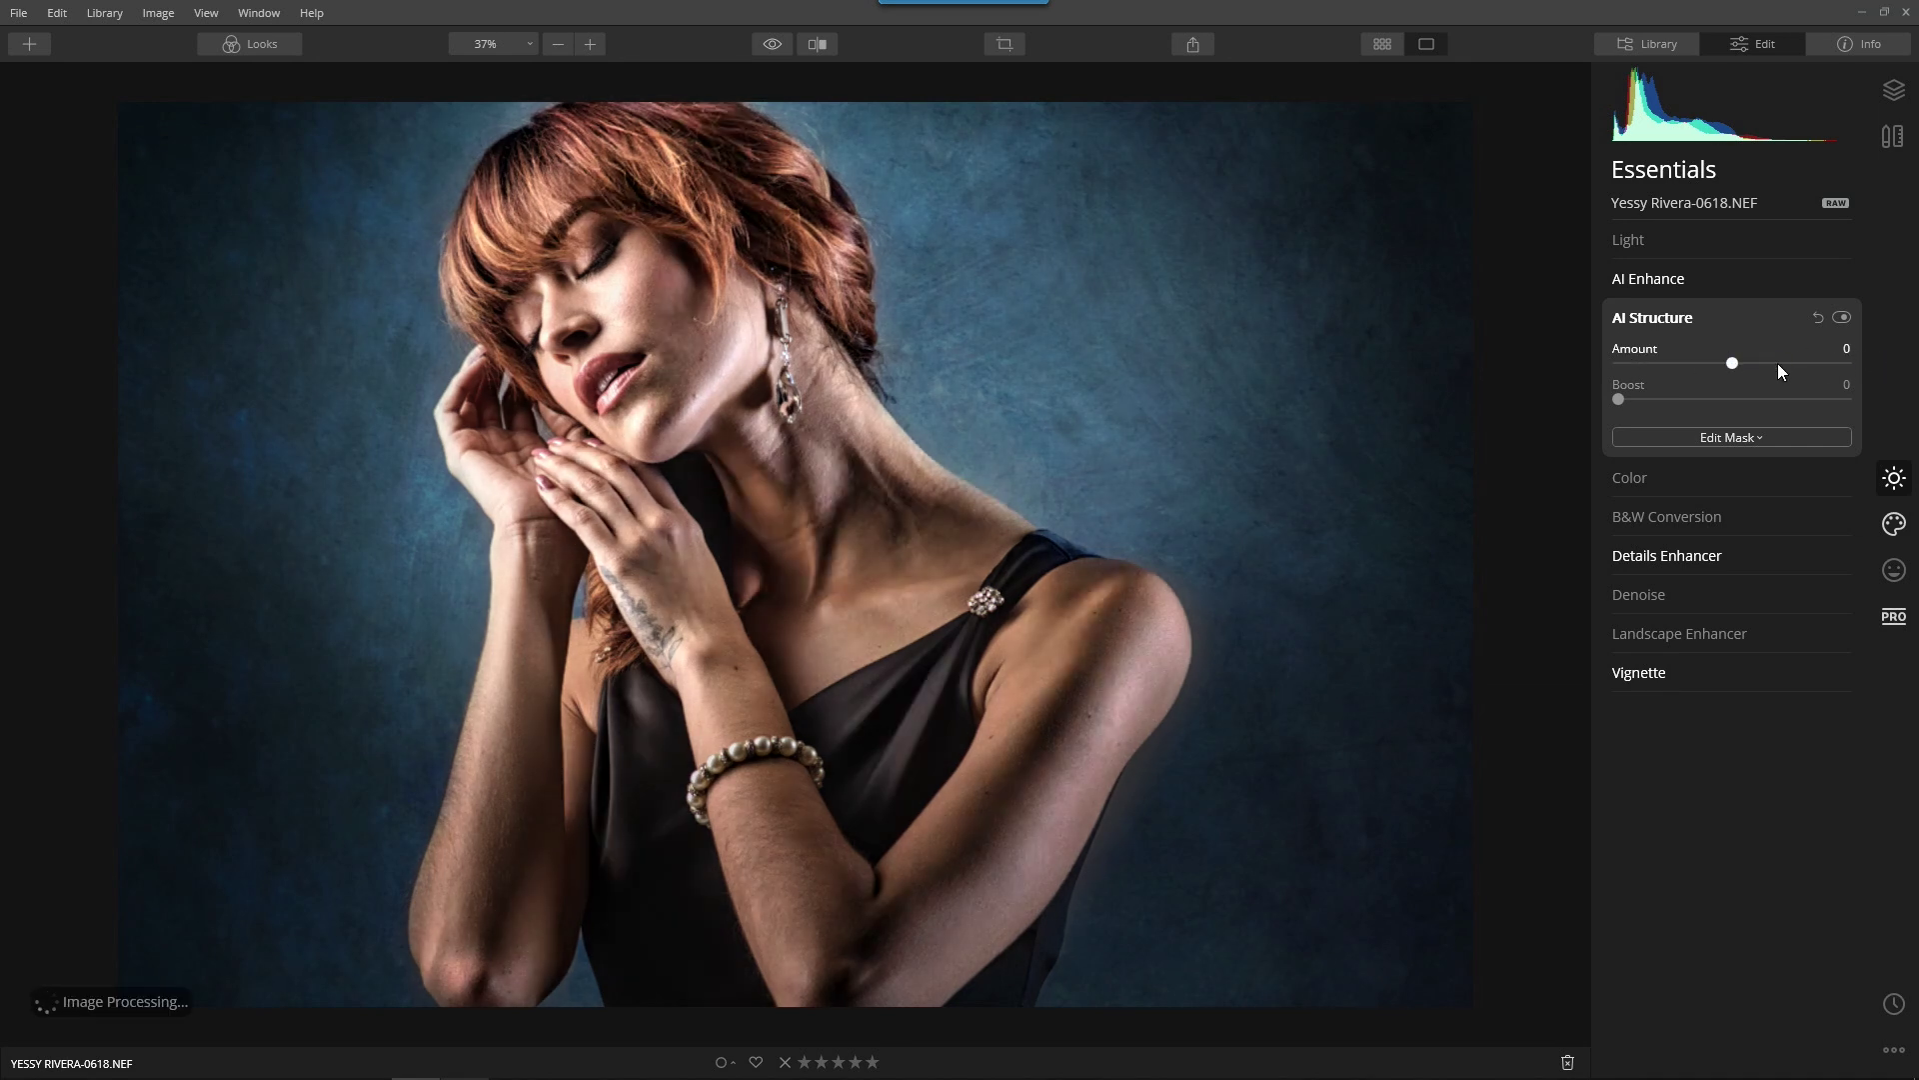
{"action": "left_click", "coordinate": [1659, 317]}
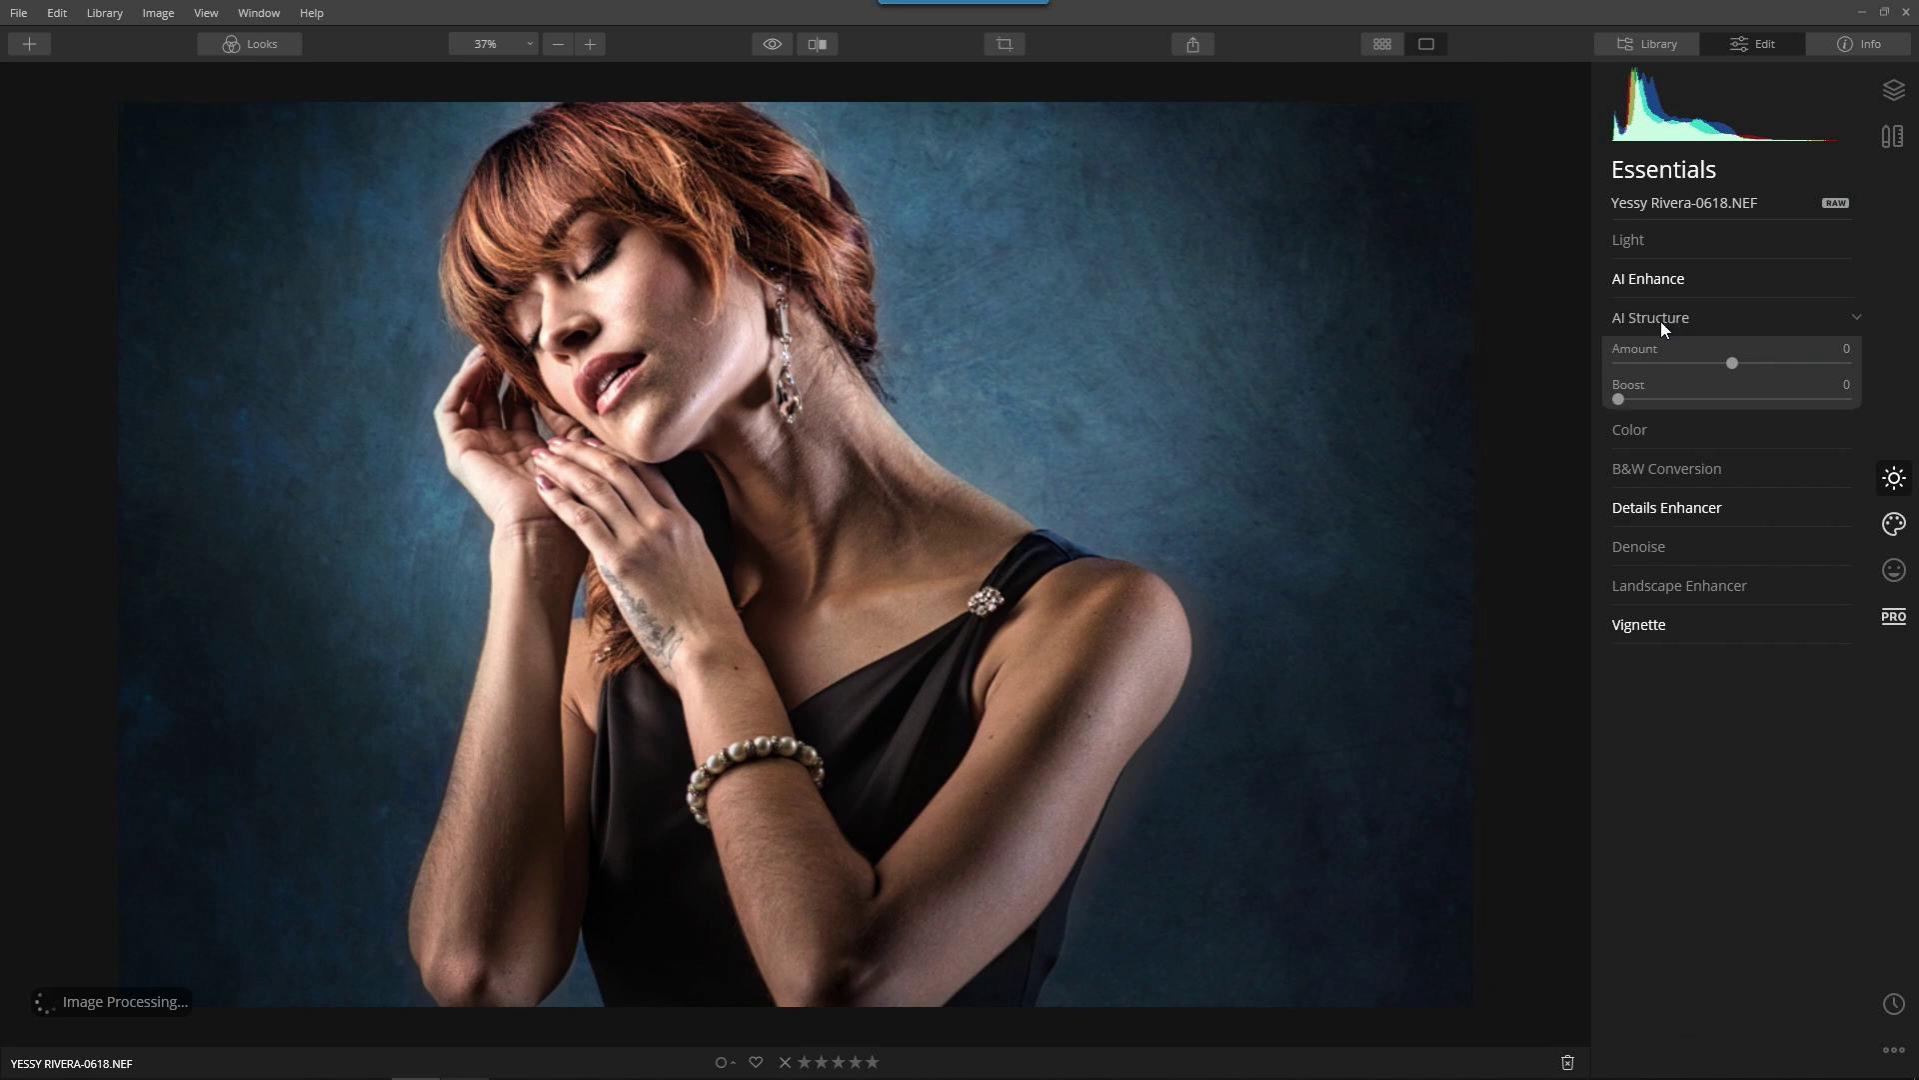
{"action": "left_click", "coordinate": [1902, 94]}
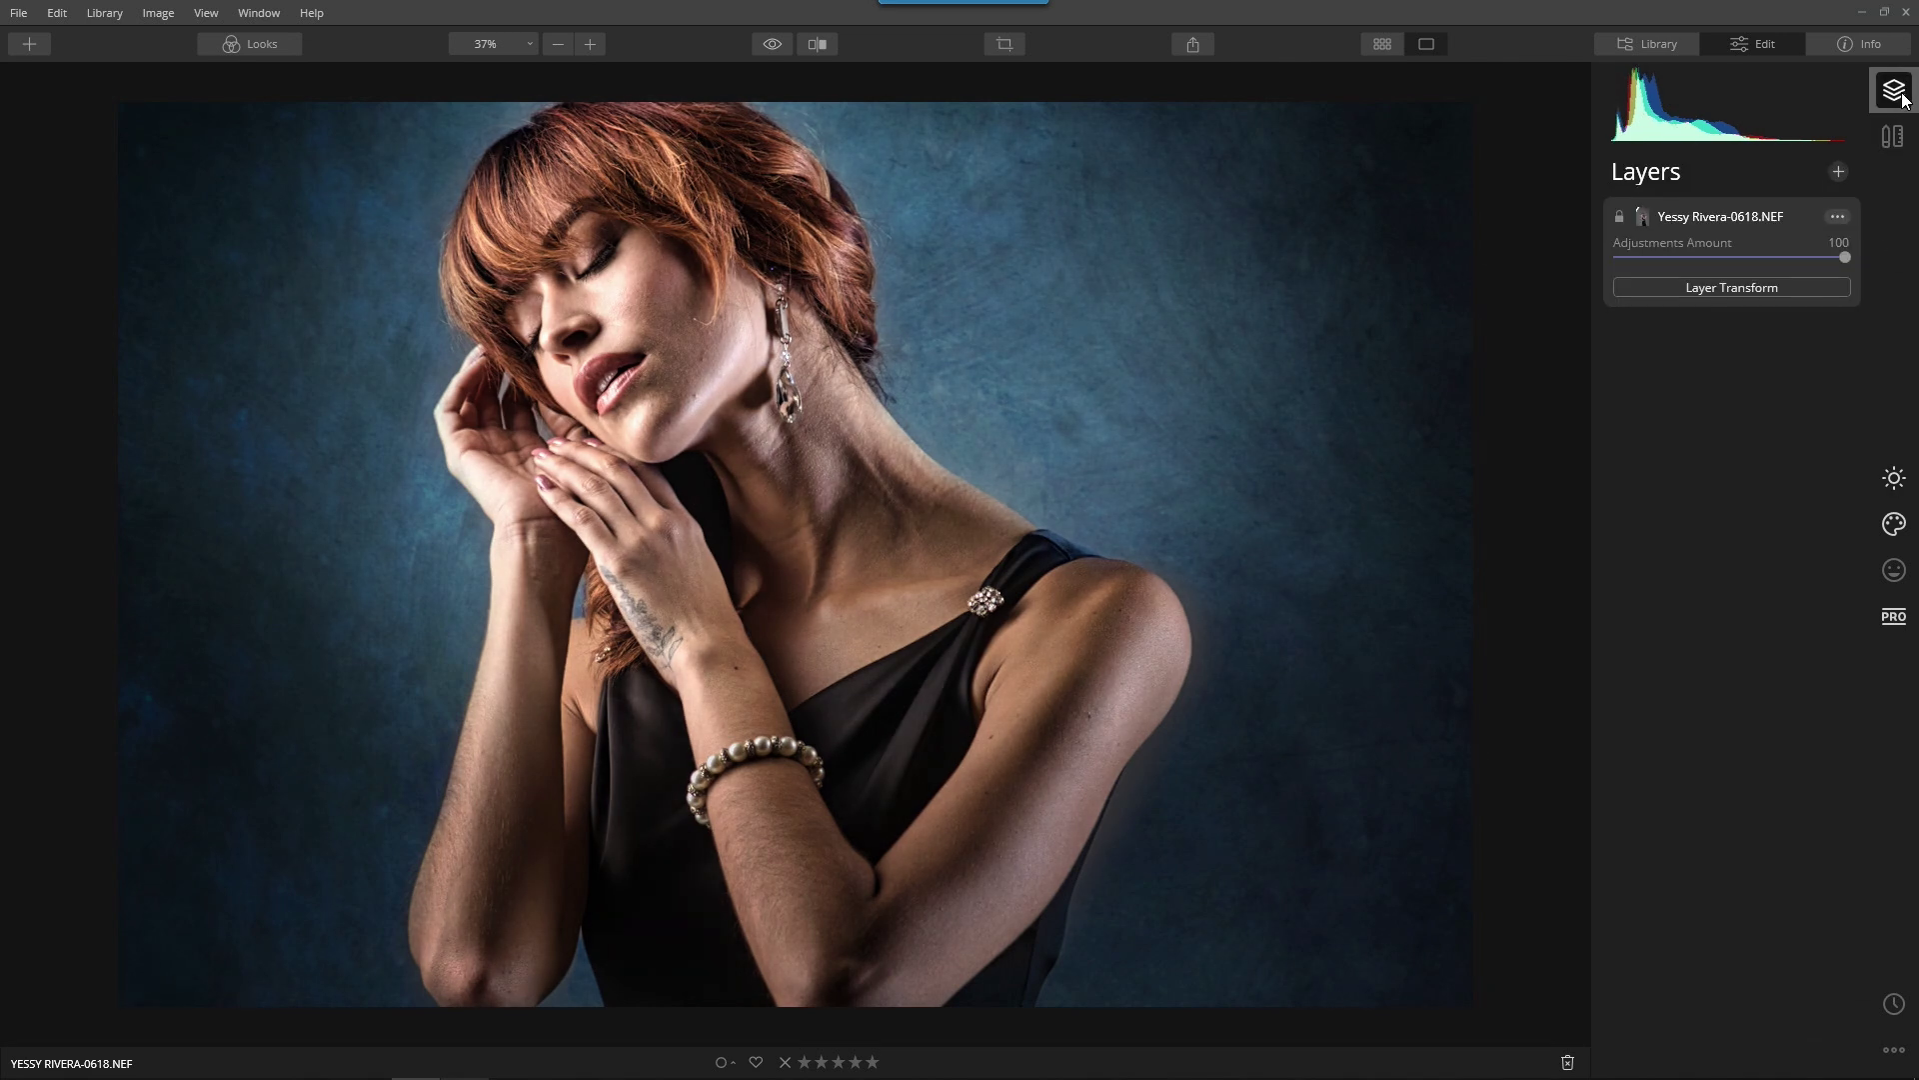
- Add a Stamped Layer merging the current edits above the original photo layer
{"action": "left_click", "coordinate": [1837, 173]}
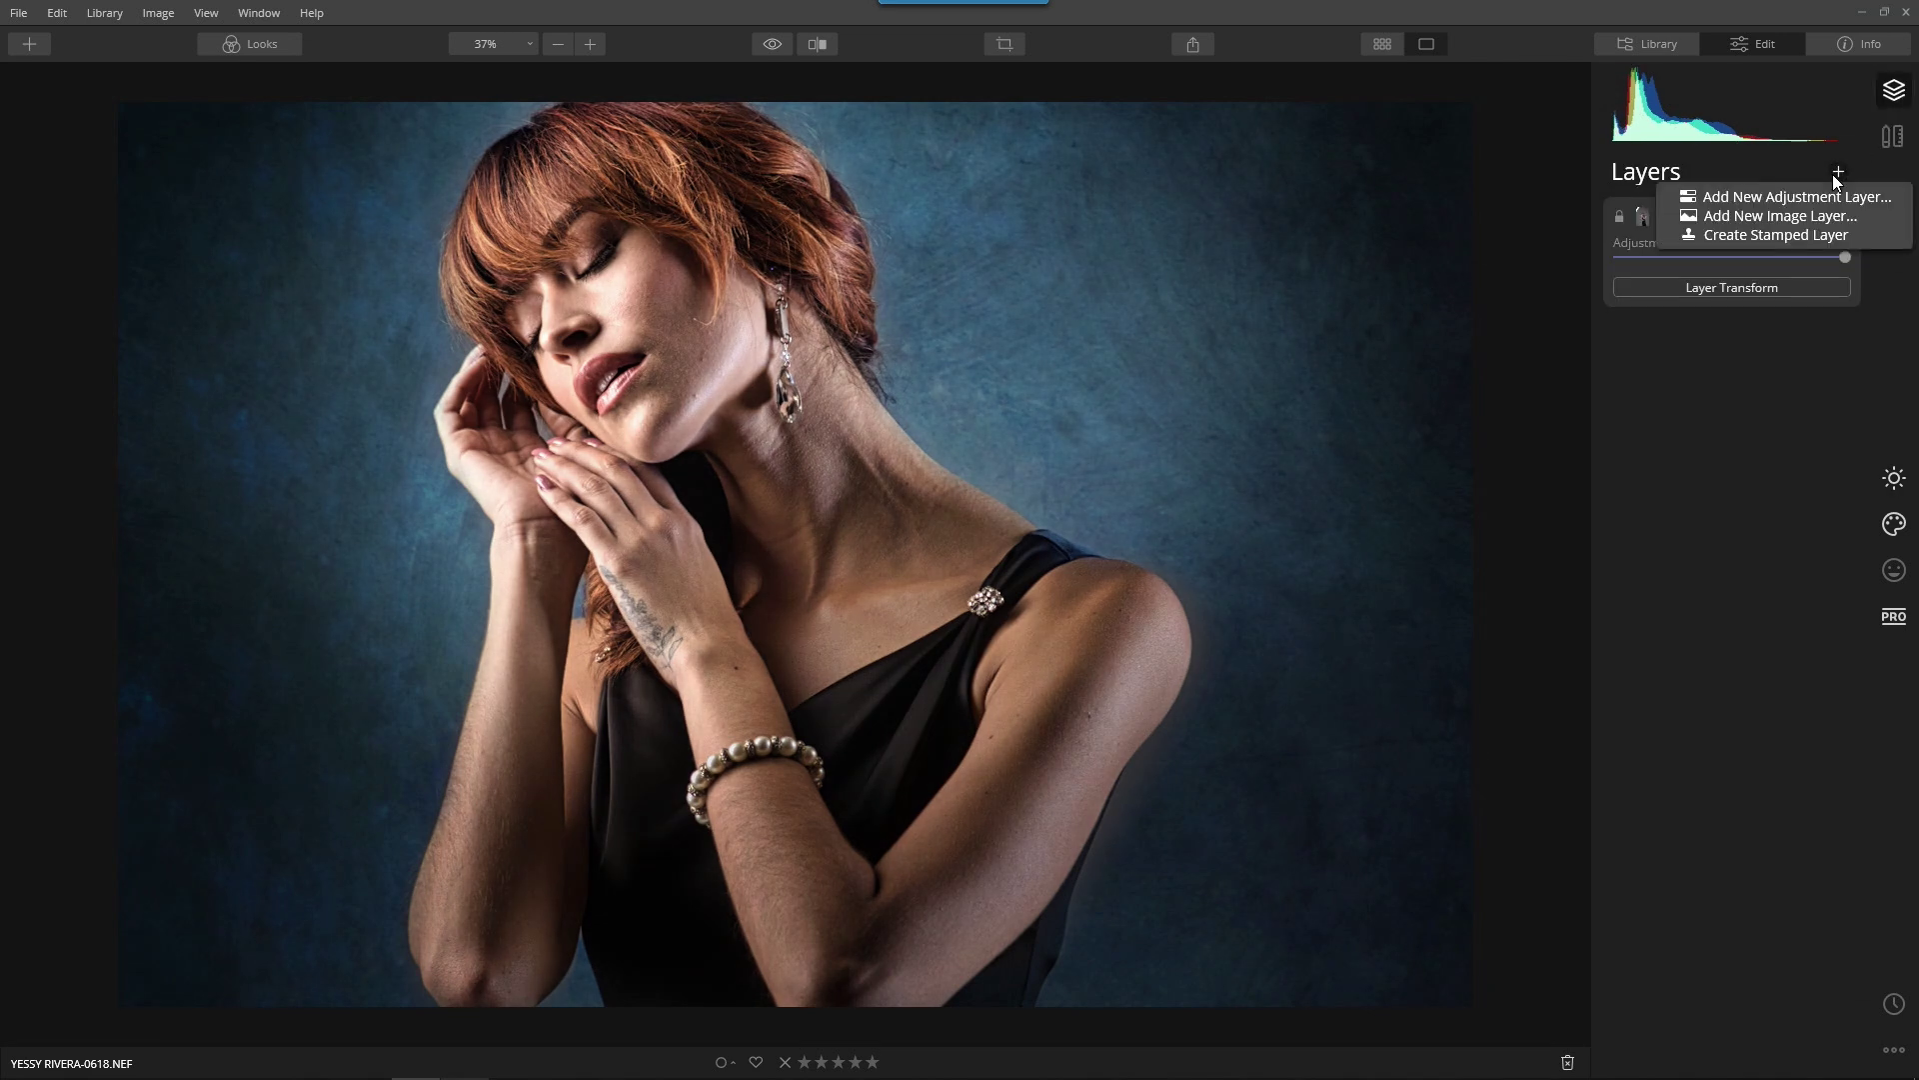
{"action": "left_click", "coordinate": [1831, 235]}
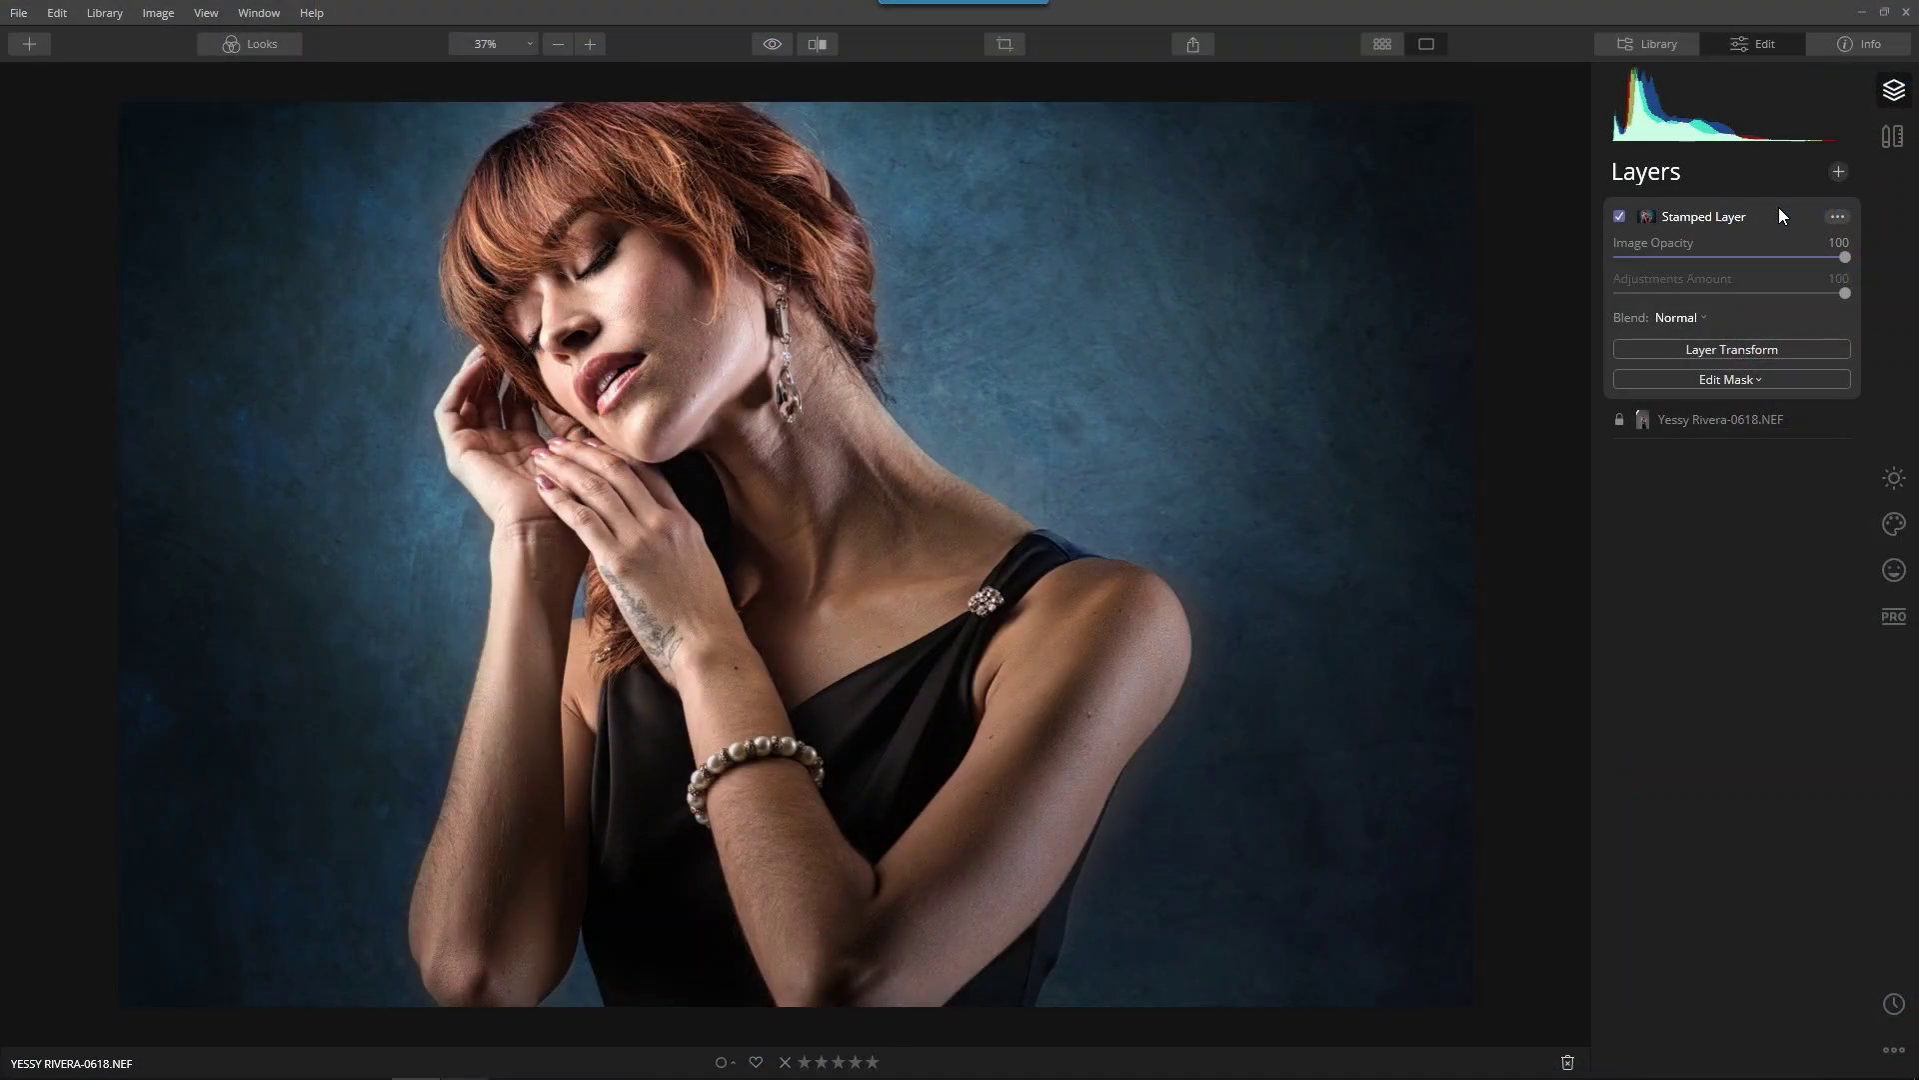
{"action": "left_click", "coordinate": [1892, 481]}
- Set the stamped layer's AI Structure Amount to 74
{"action": "left_click", "coordinate": [1640, 316]}
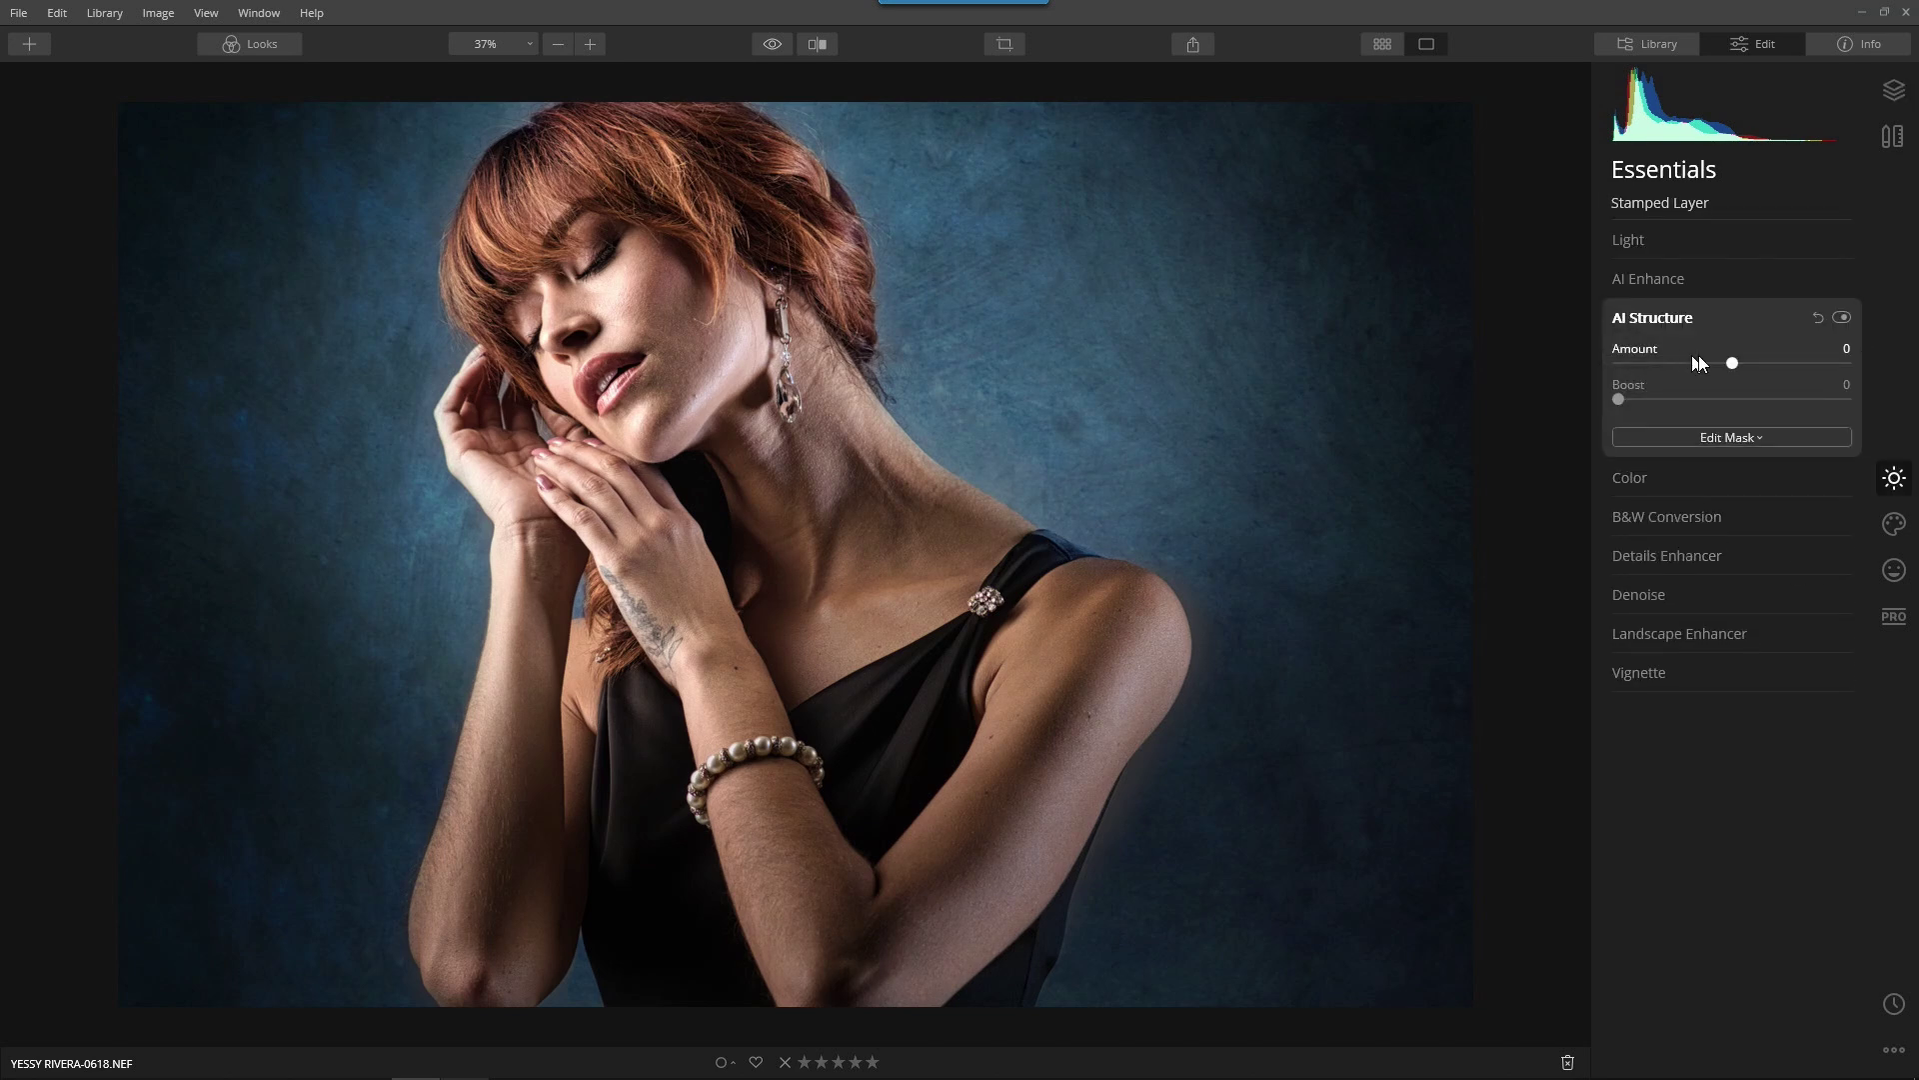
{"action": "left_click_drag", "start_coordinate": [1733, 364], "coordinate": [1790, 364]}
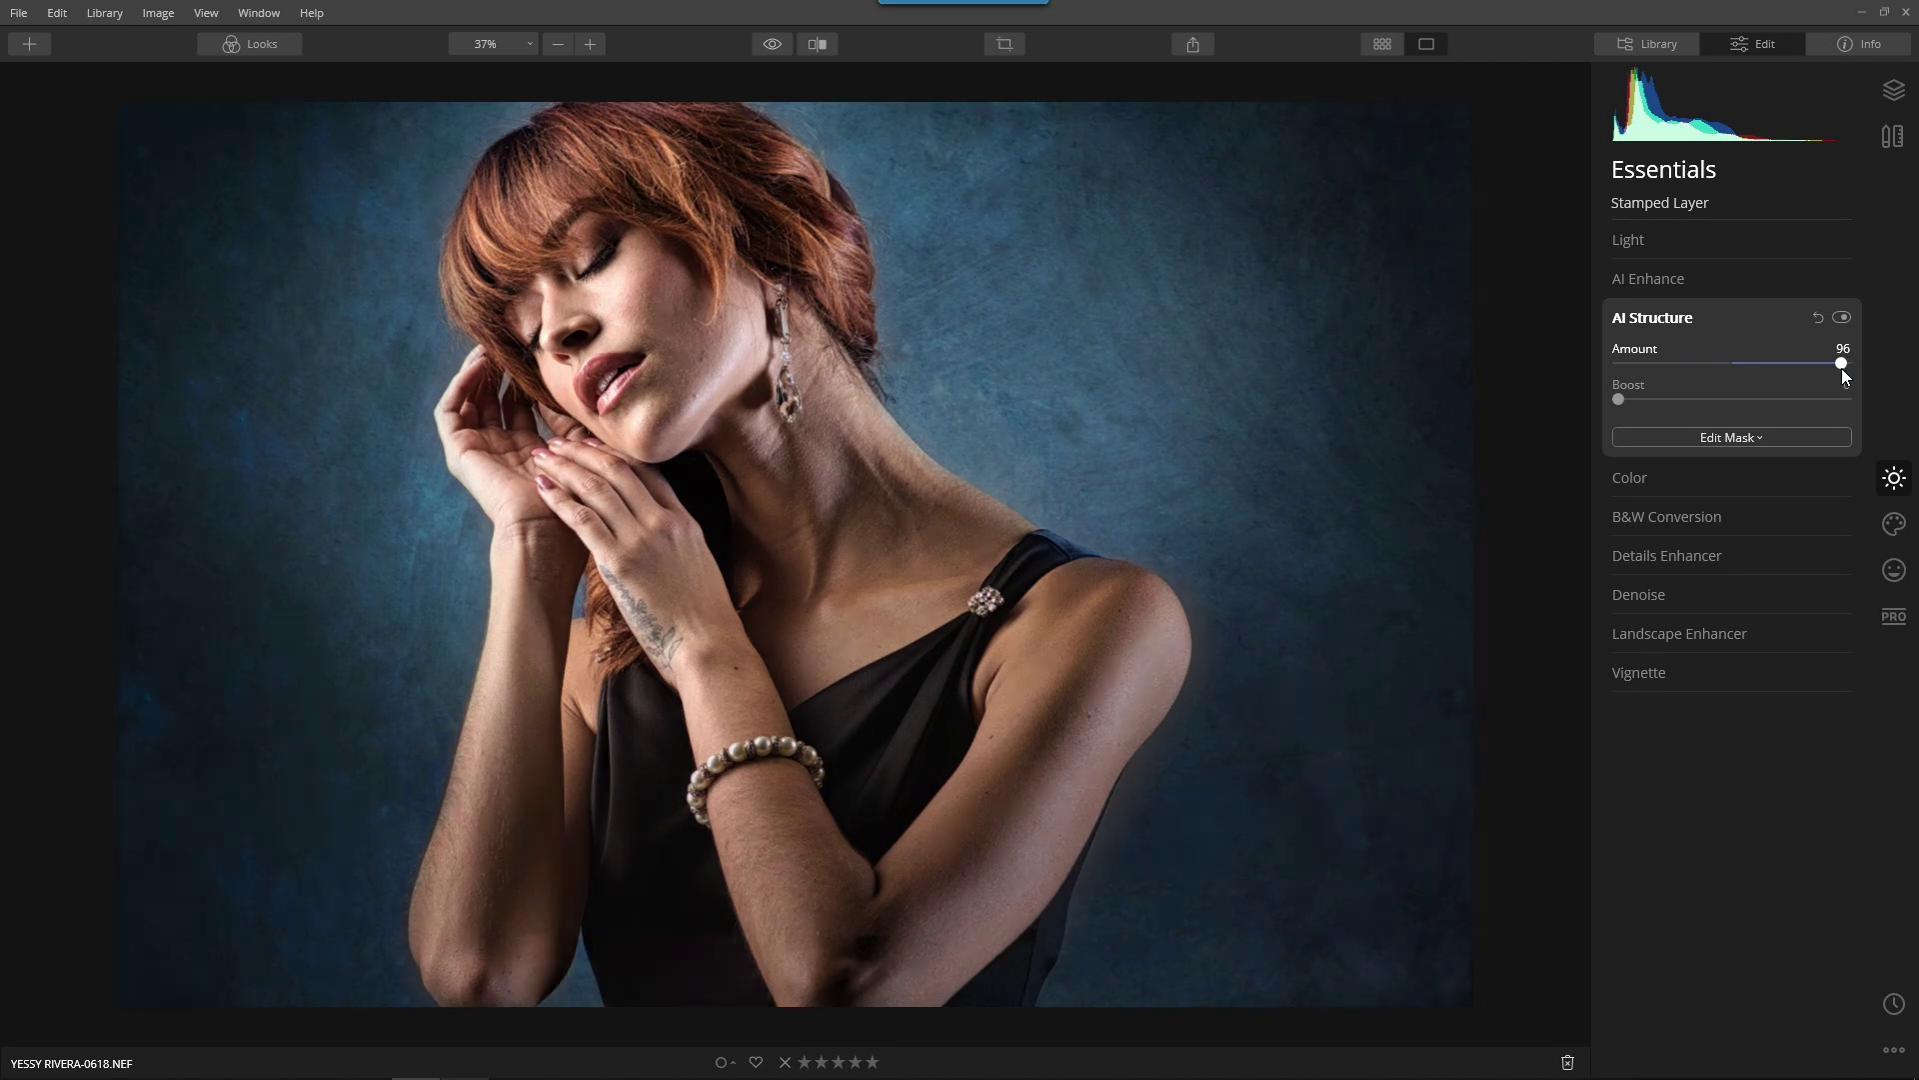
{"action": "left_click_drag", "start_coordinate": [1649, 369], "coordinate": [1833, 372]}
{"action": "left_click_drag", "start_coordinate": [1749, 382], "coordinate": [1815, 390]}
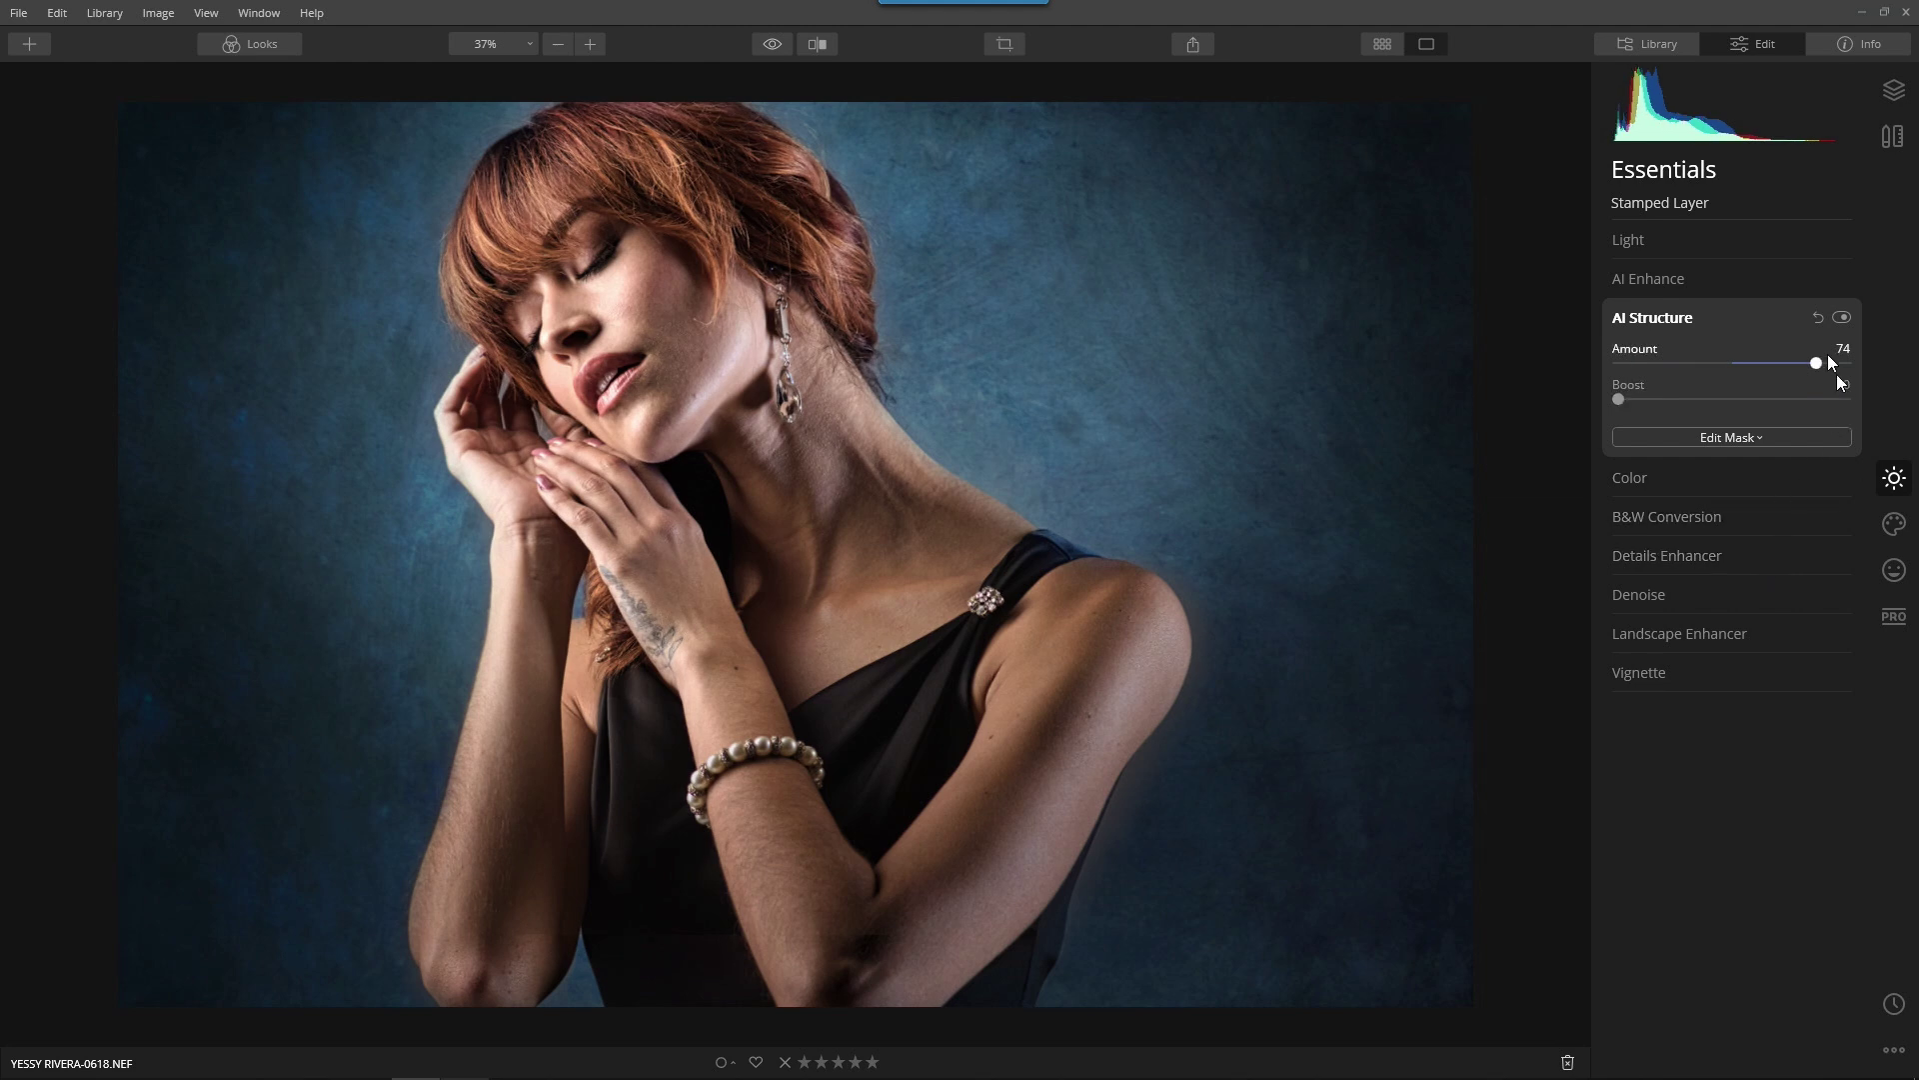
- Compare the stamped layer with AI Structure off and on, then bring up its layer options
{"action": "left_click", "coordinate": [1845, 318]}
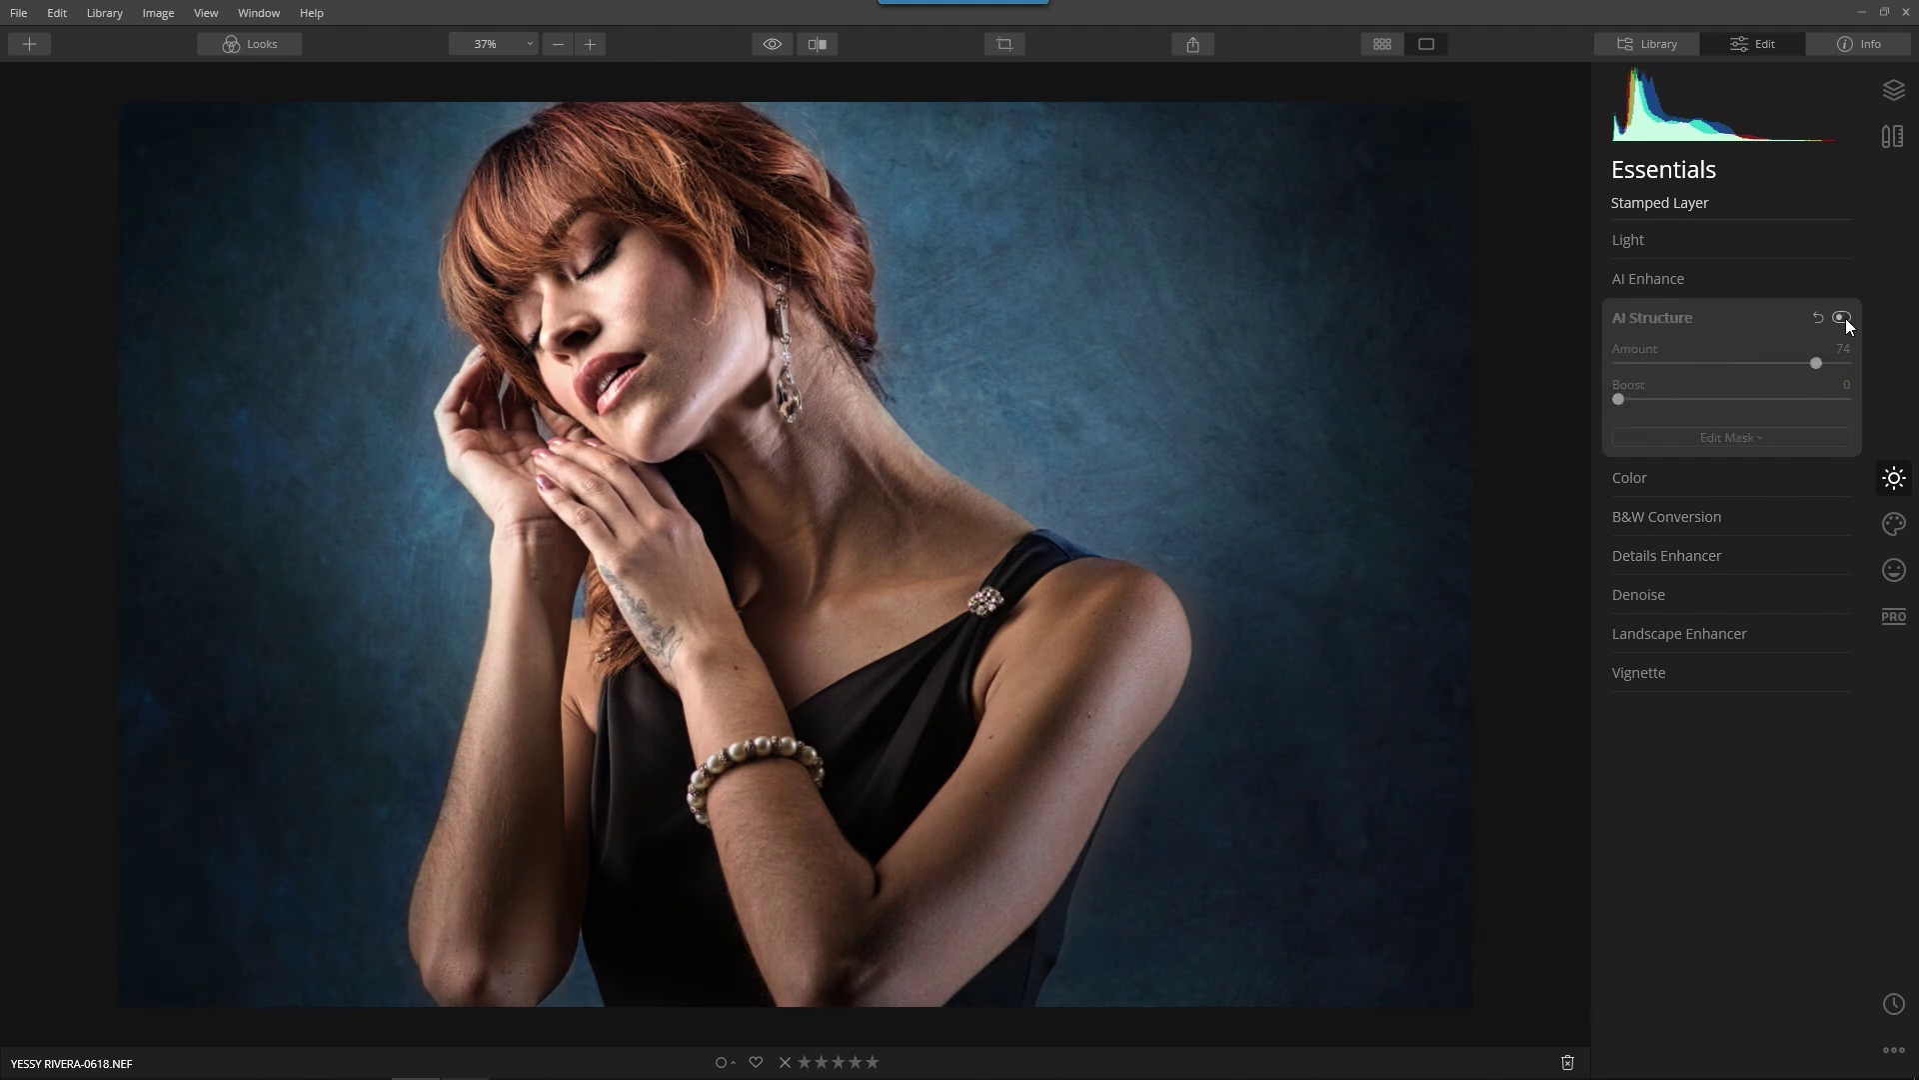
{"action": "left_click", "coordinate": [1846, 318]}
{"action": "left_click", "coordinate": [1845, 318]}
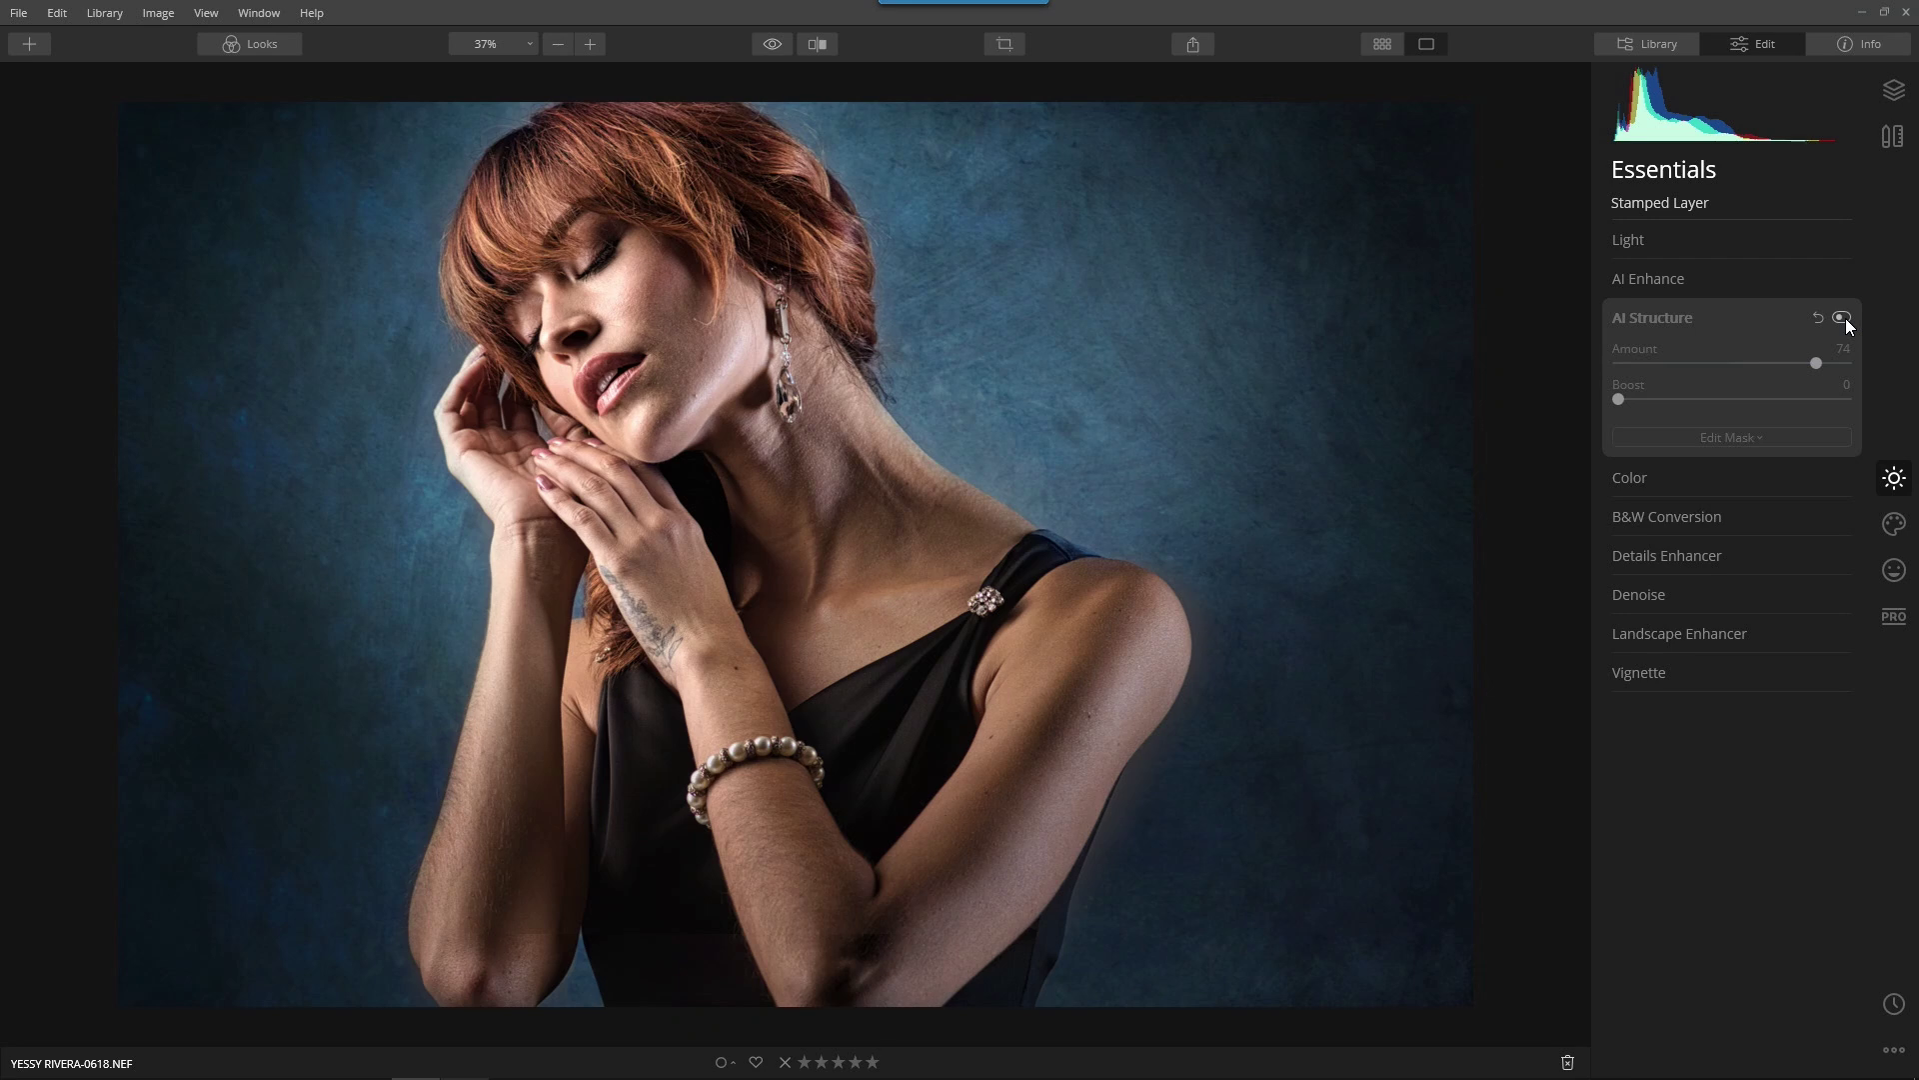
{"action": "left_click", "coordinate": [1846, 318]}
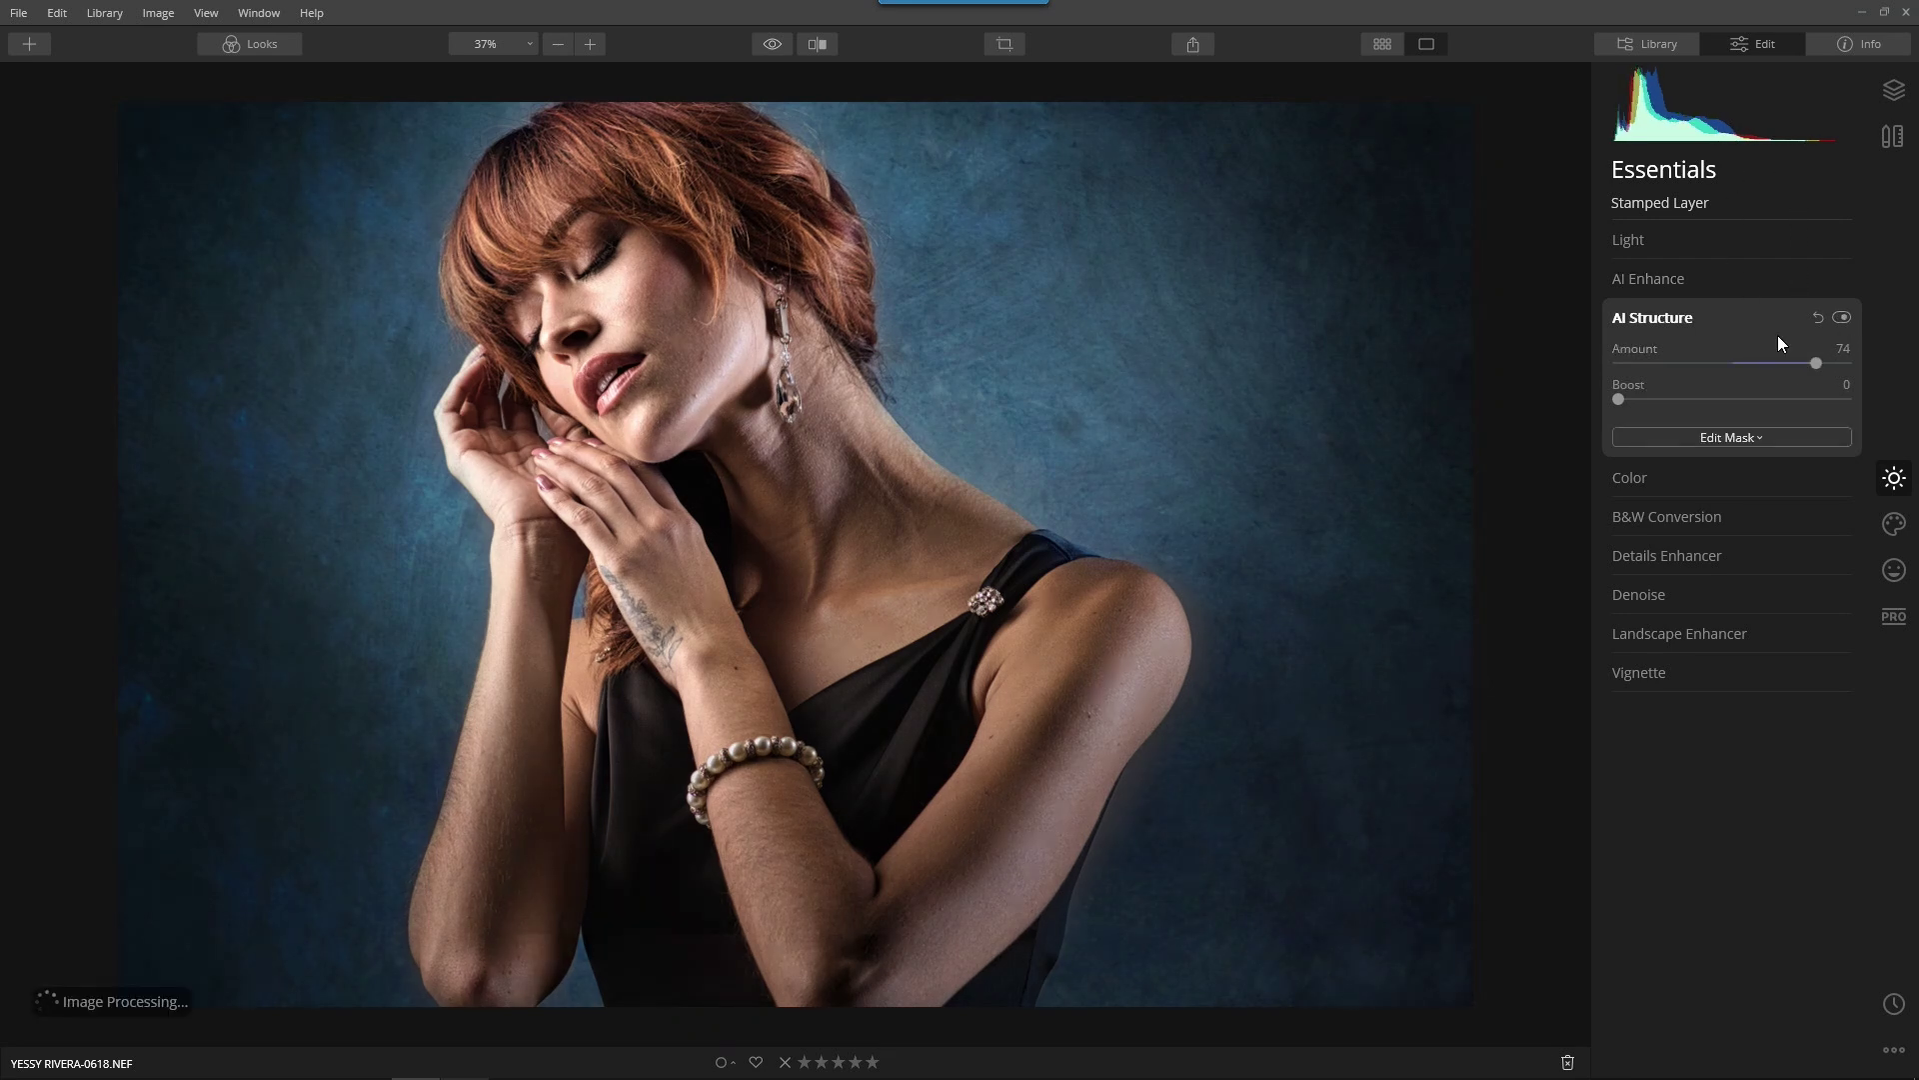
{"action": "left_click", "coordinate": [1894, 90]}
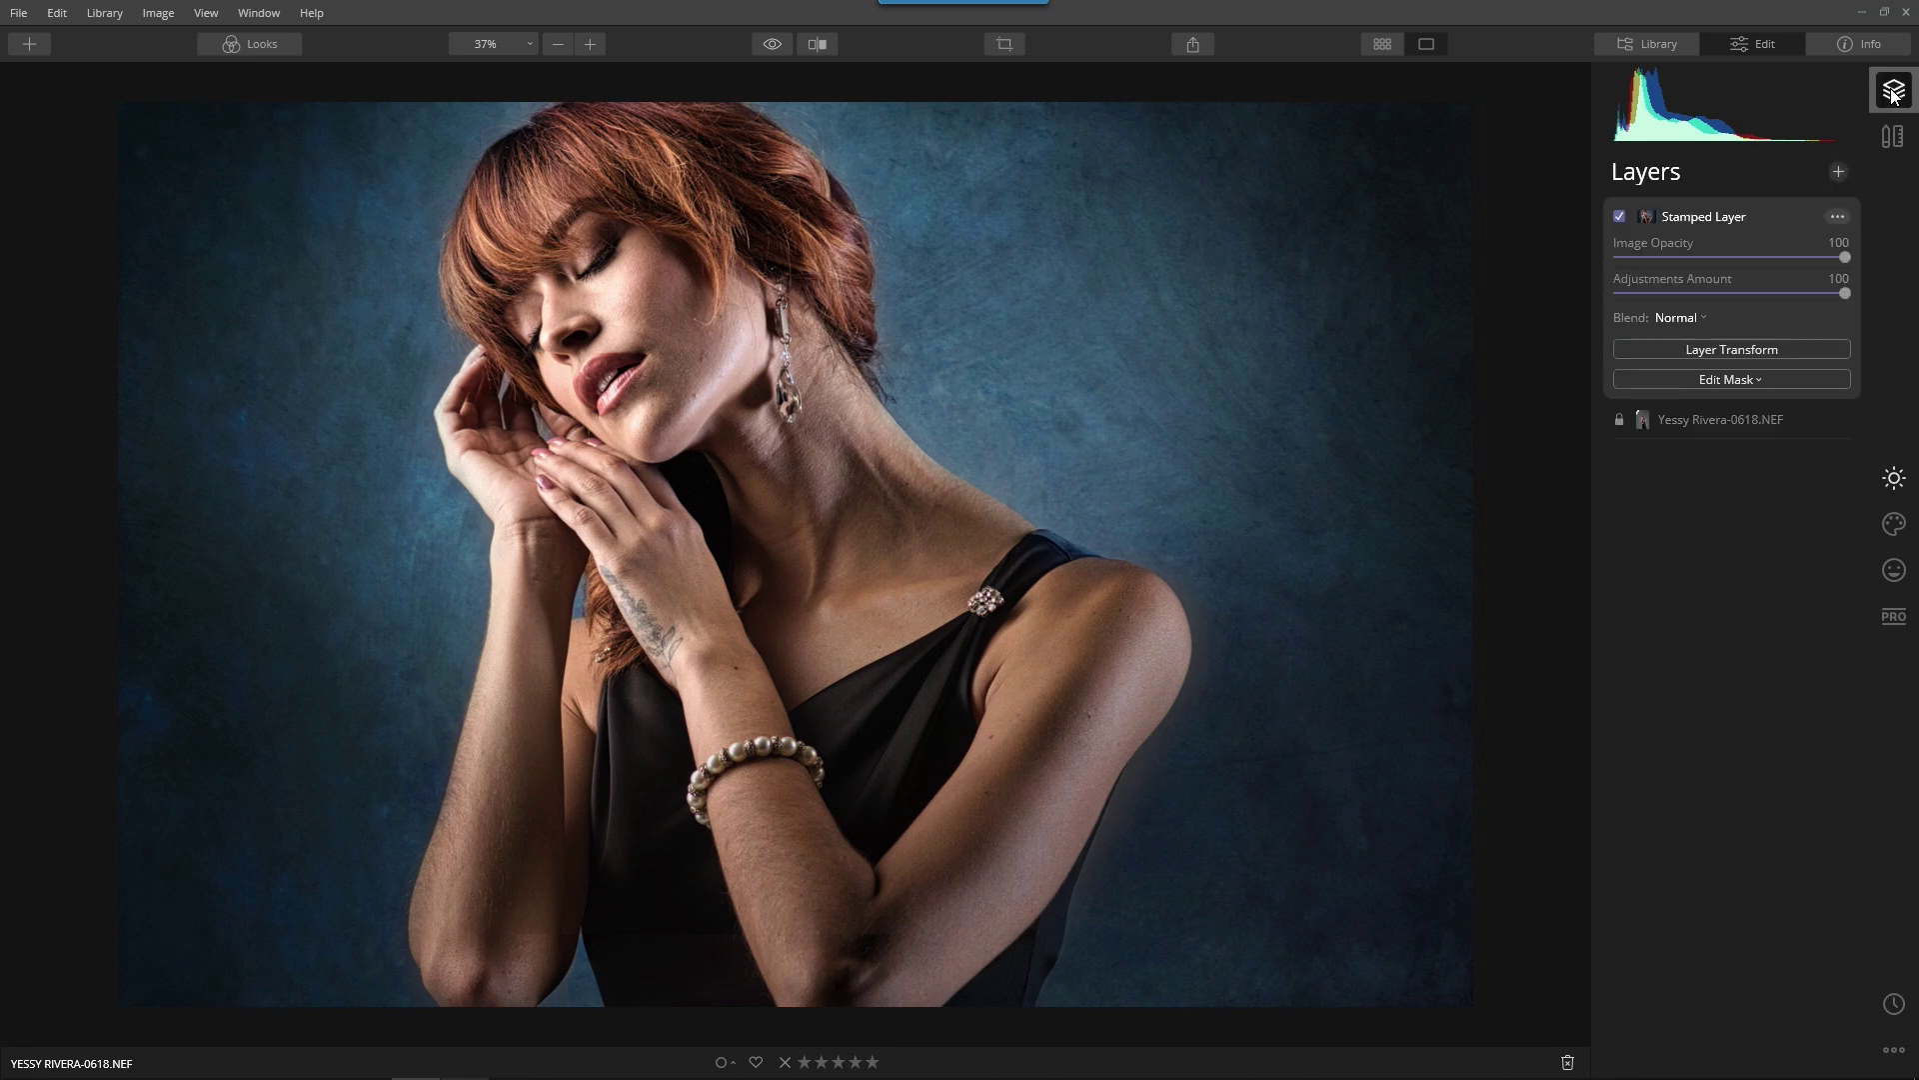
{"action": "left_click", "coordinate": [1837, 216]}
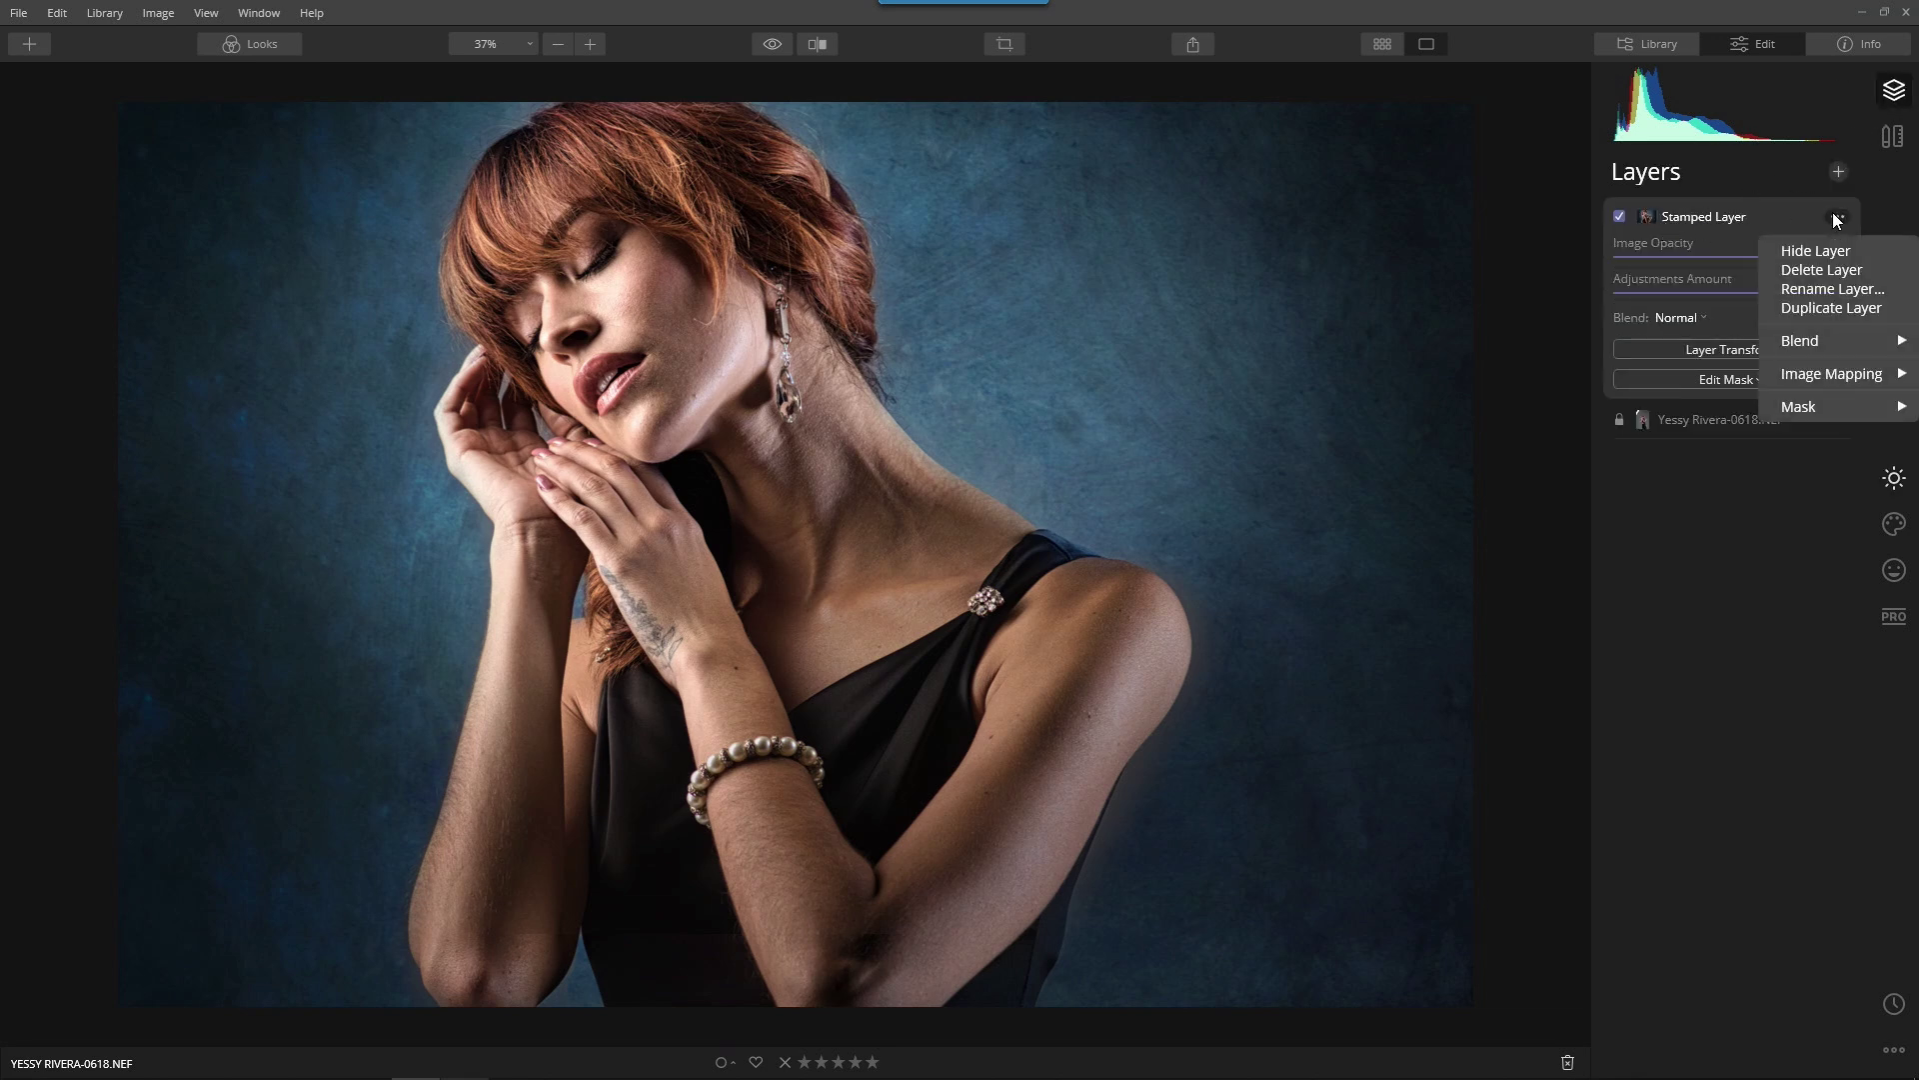
- Delete the stamped layer, leaving only the original photo layer
{"action": "left_click", "coordinate": [1817, 269]}
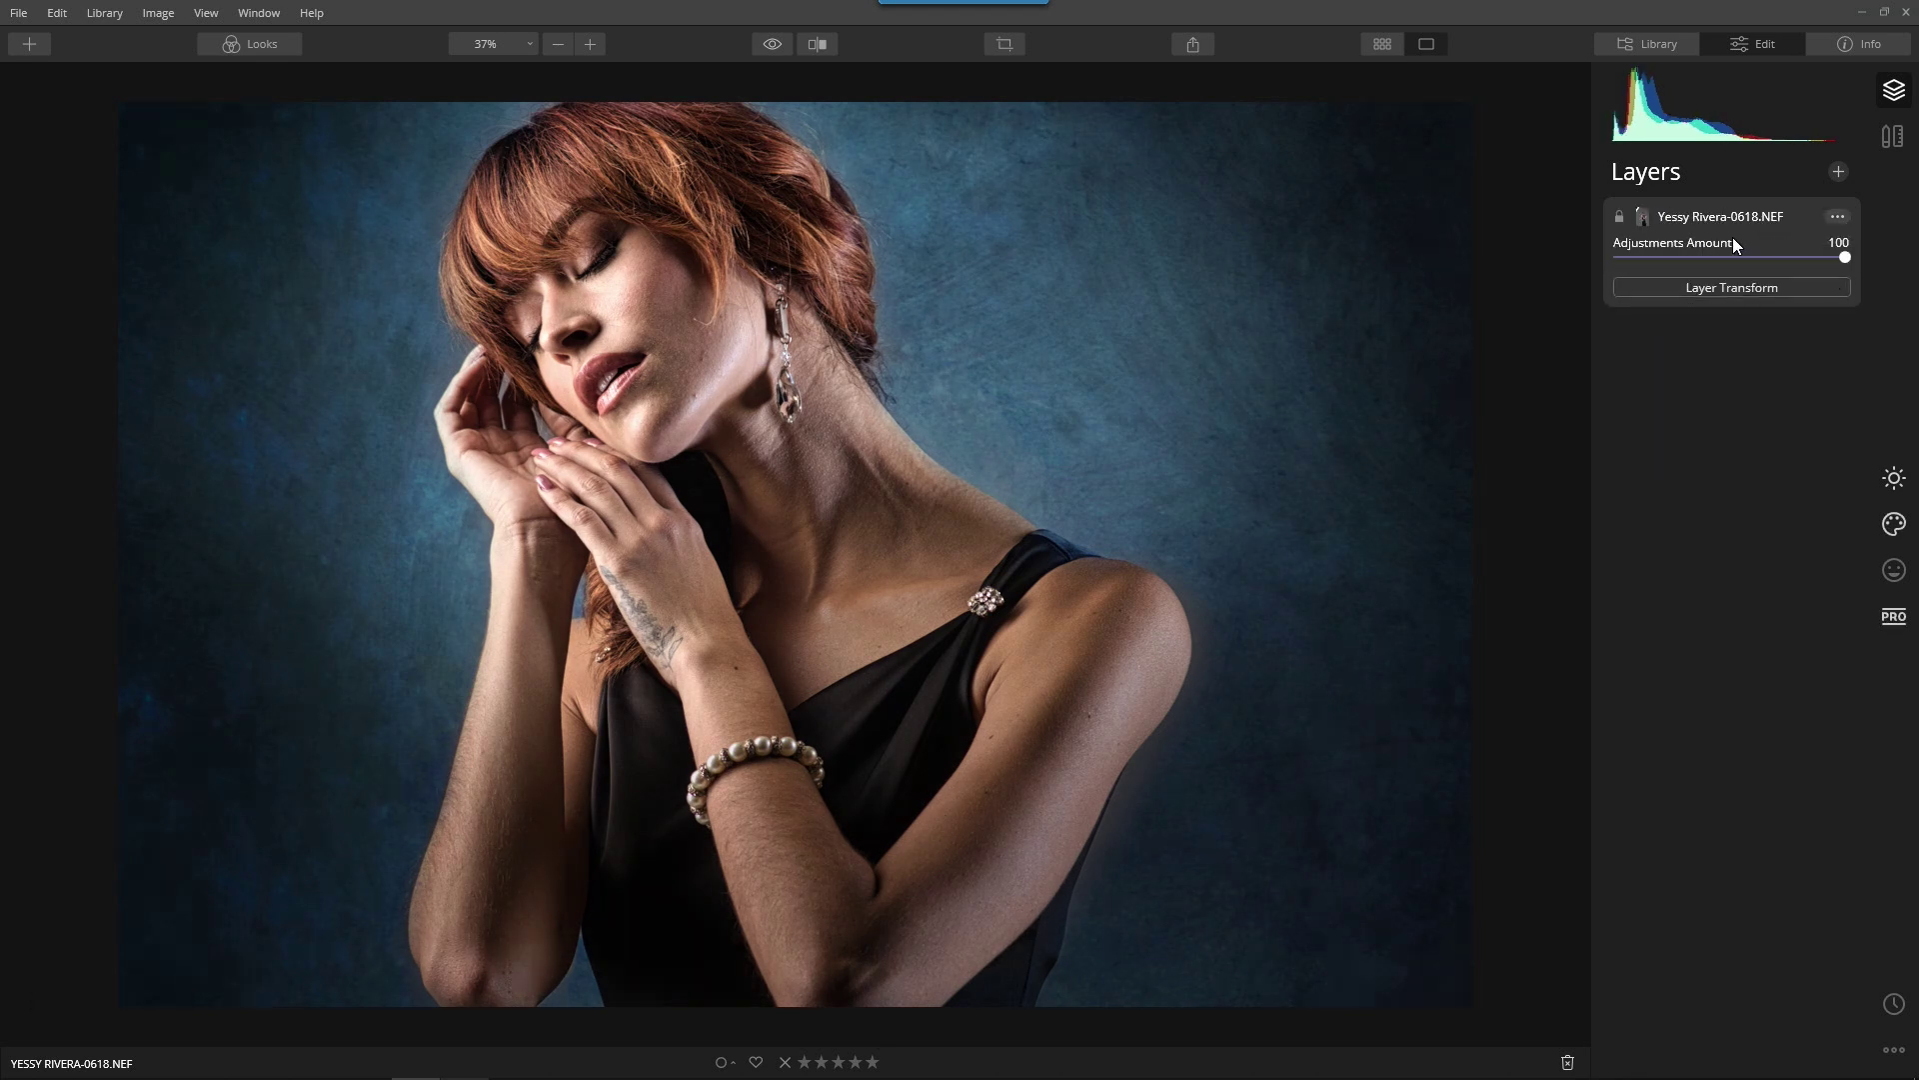
{"action": "left_click", "coordinate": [1879, 479]}
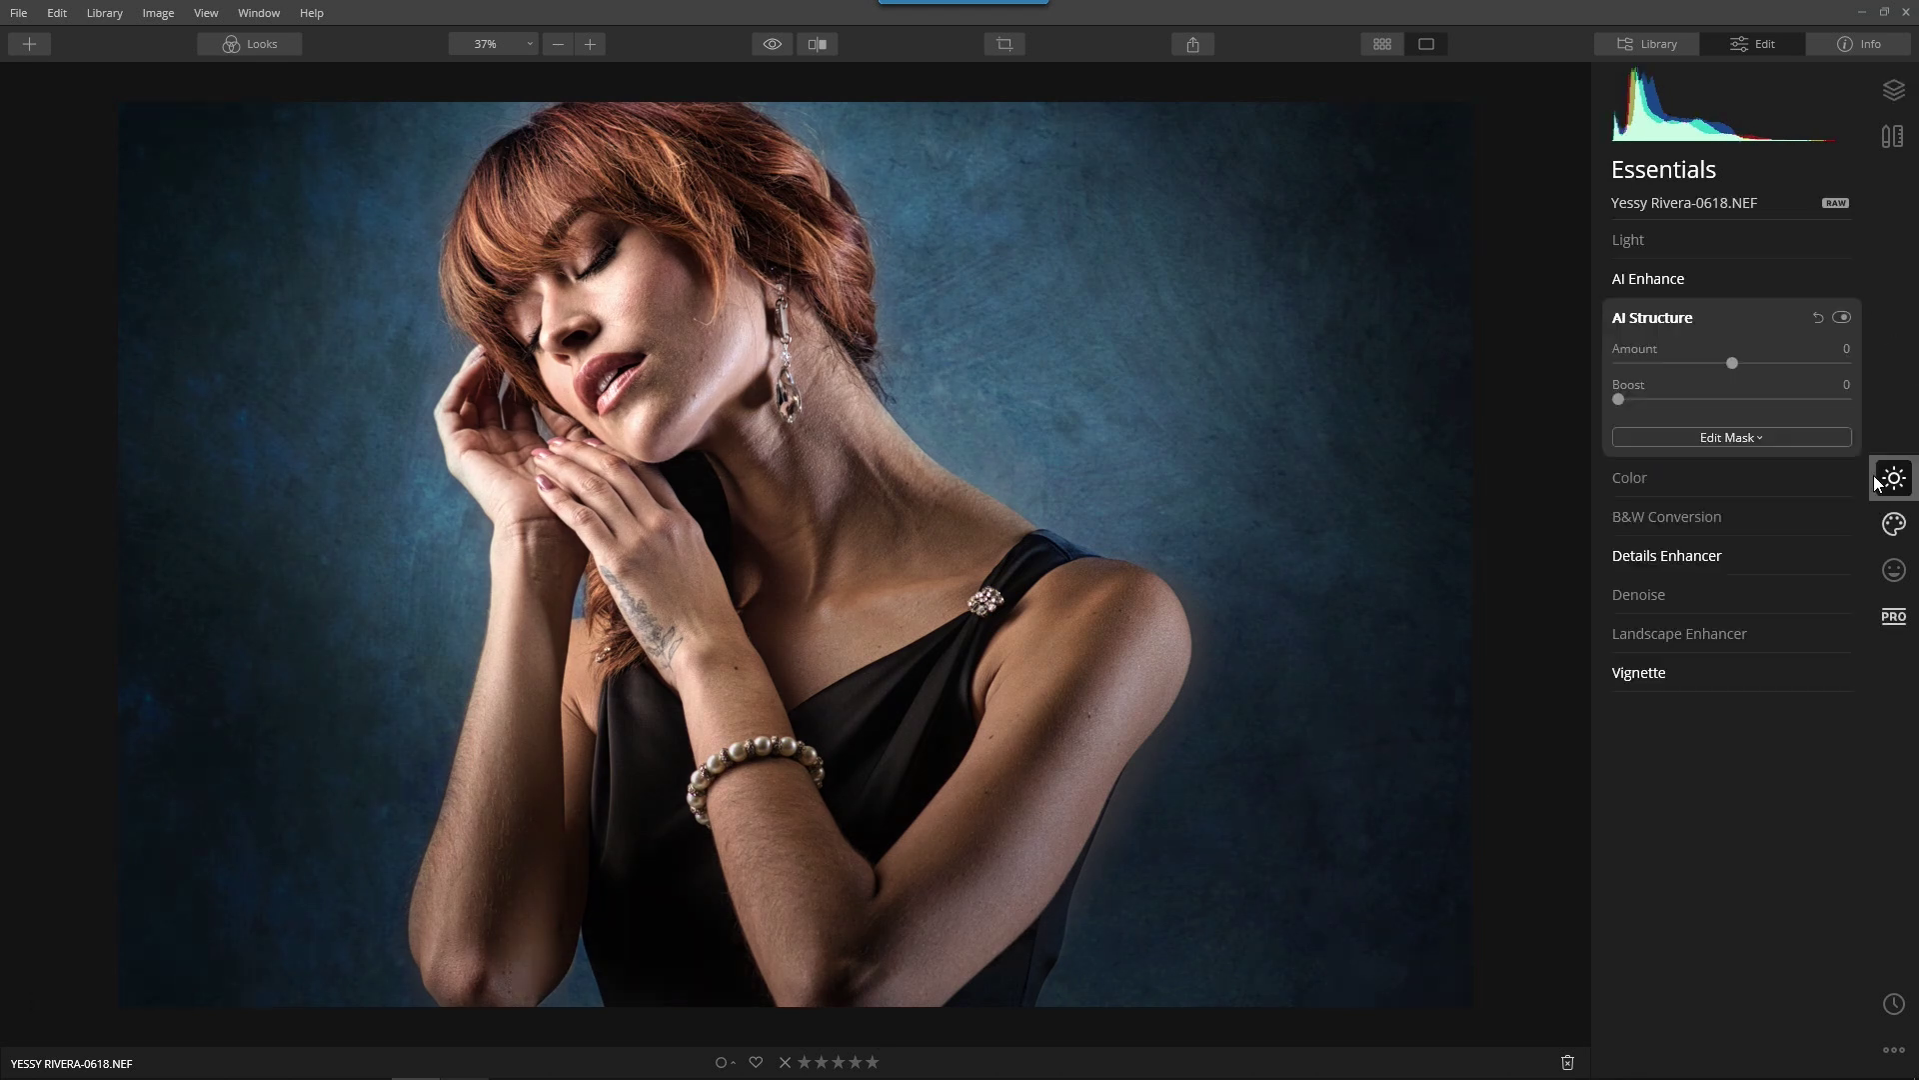
{"action": "left_click", "coordinate": [1622, 478]}
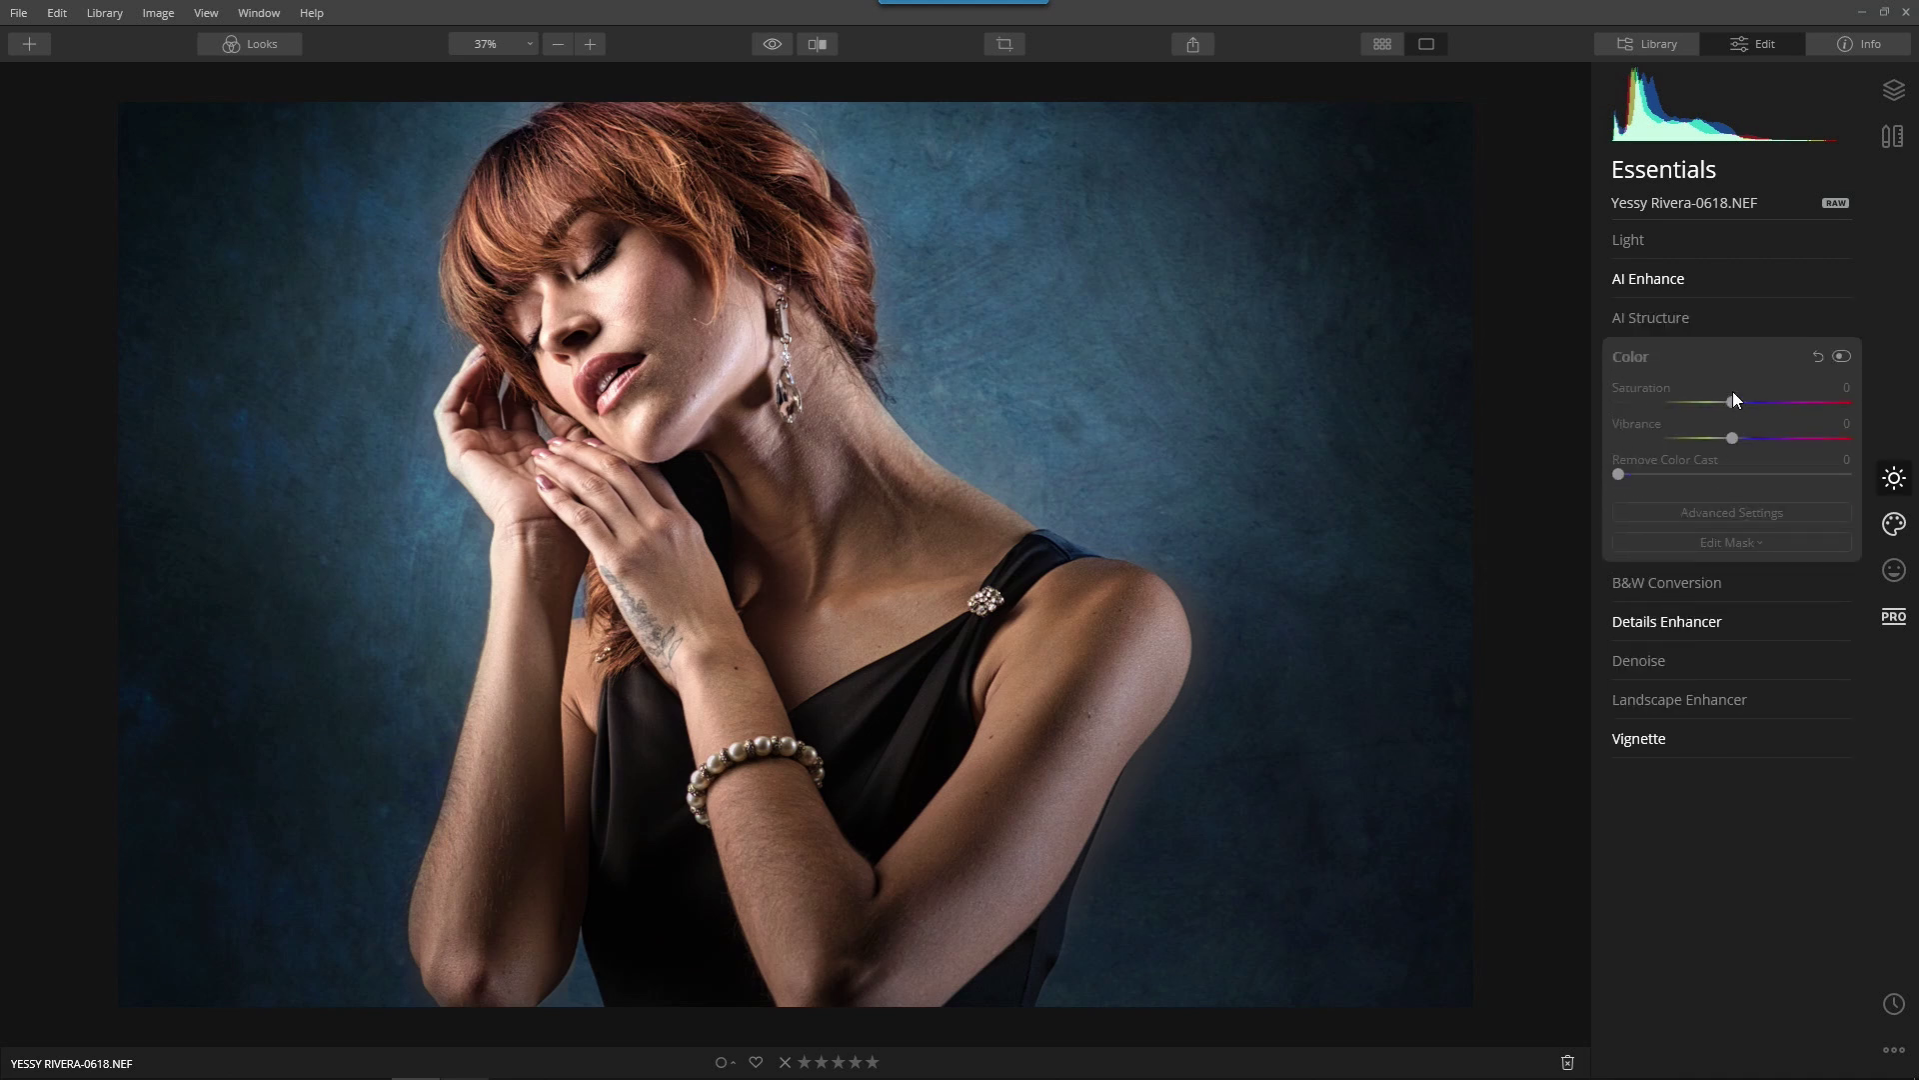
- Enable the photo's Color adjustment and raise Vibrance to 25
{"action": "left_click", "coordinate": [1842, 357]}
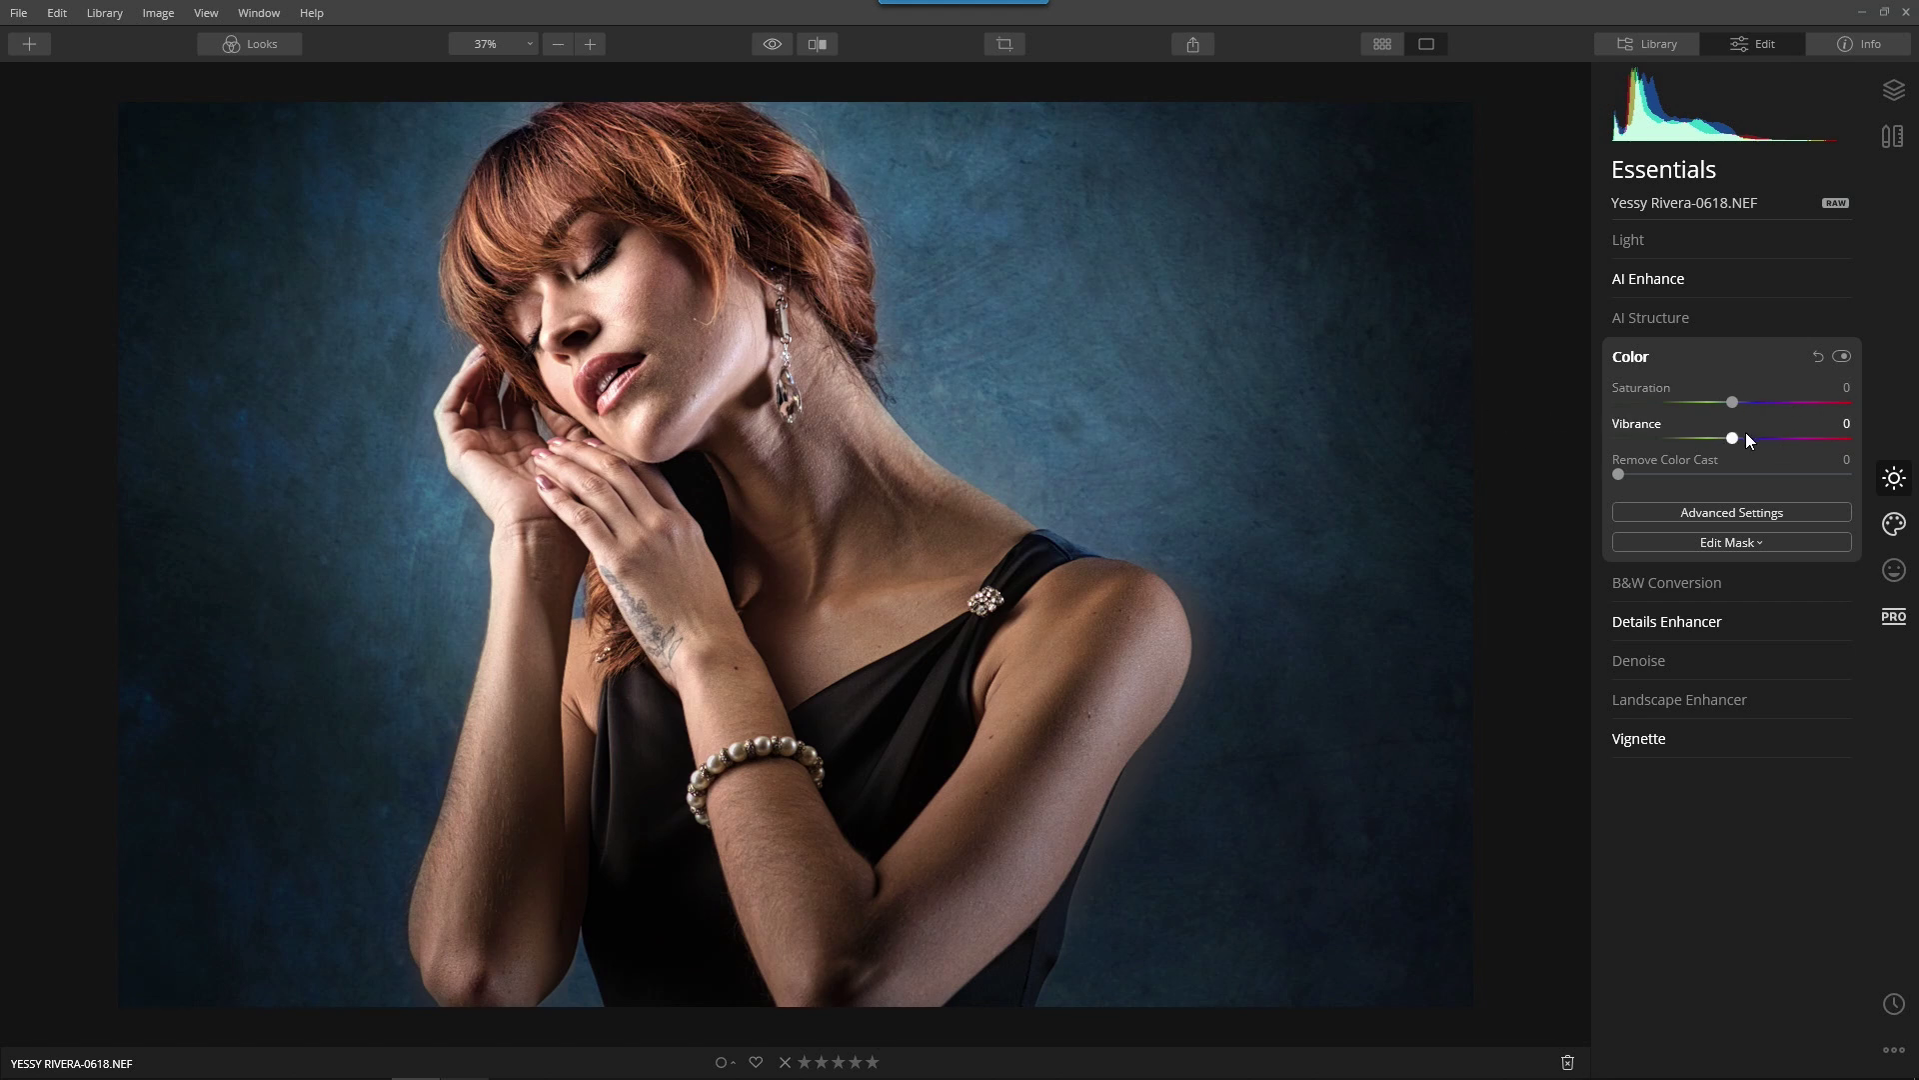
{"action": "mouse_move", "coordinate": [1731, 438]}
{"action": "left_mouse_down"}
{"action": "mouse_move", "coordinate": [1796, 436]}
{"action": "mouse_move", "coordinate": [1747, 400]}
{"action": "mouse_move", "coordinate": [1689, 404]}
{"action": "mouse_move", "coordinate": [1725, 400]}
{"action": "mouse_move", "coordinate": [1712, 408]}
{"action": "left_mouse_up"}
{"action": "left_click", "coordinate": [1639, 370]}
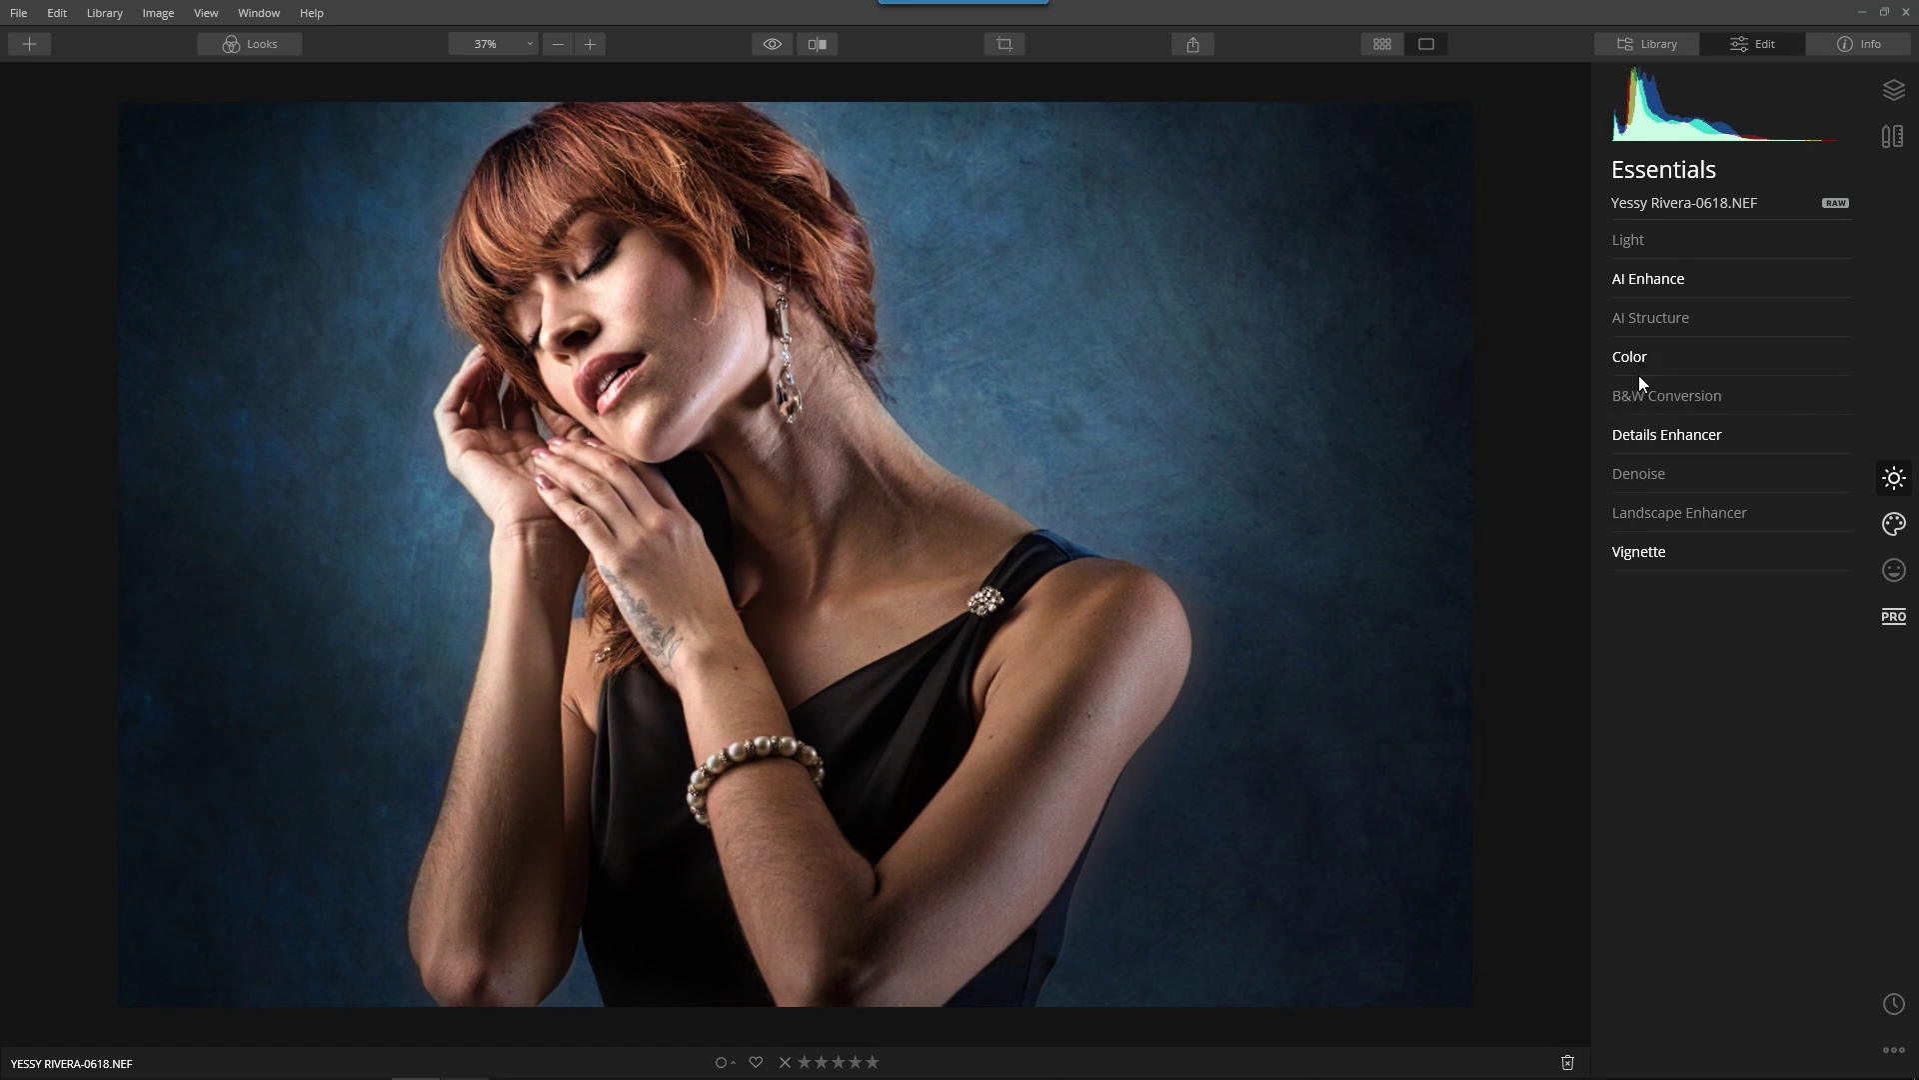
{"action": "left_click", "coordinate": [1889, 98]}
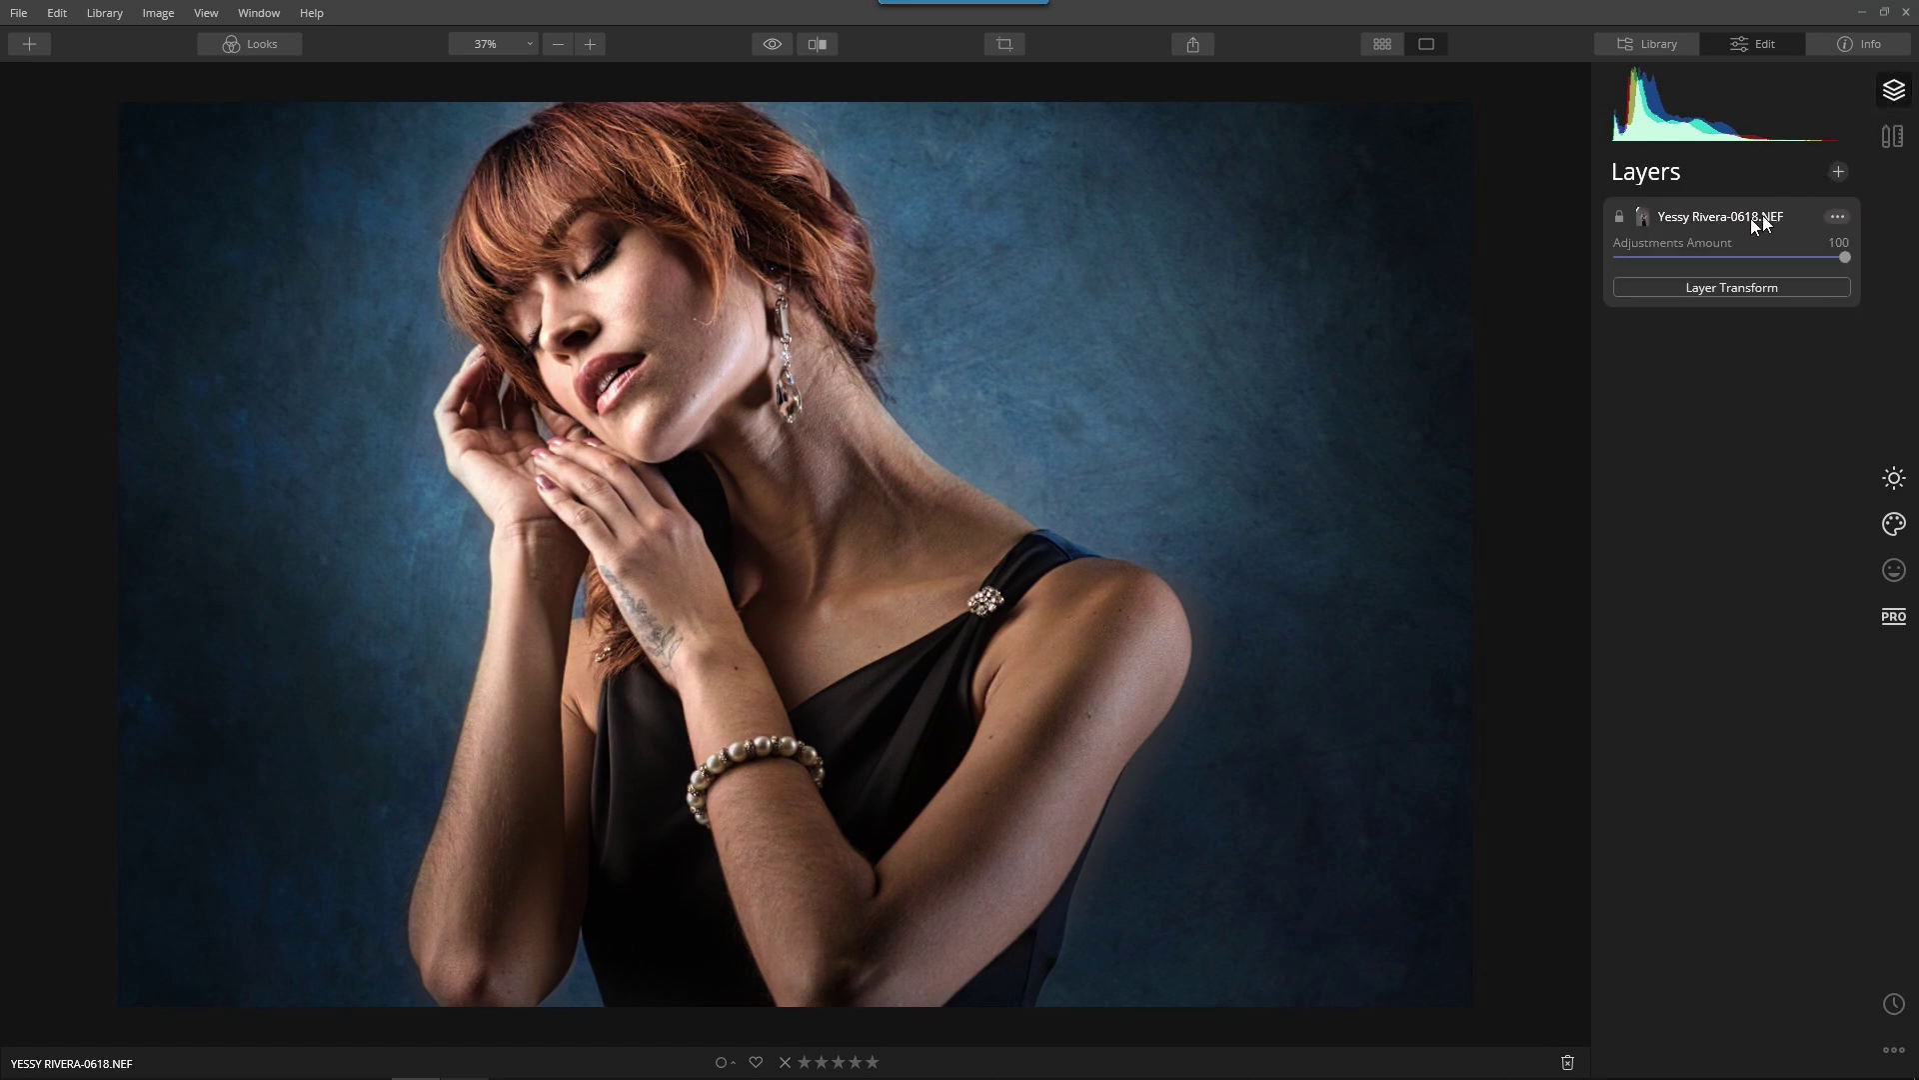
- Preview the photo layer with edits weakened, then settle its Adjustments Amount at 92
{"action": "left_click_drag", "start_coordinate": [1845, 258], "coordinate": [1601, 274]}
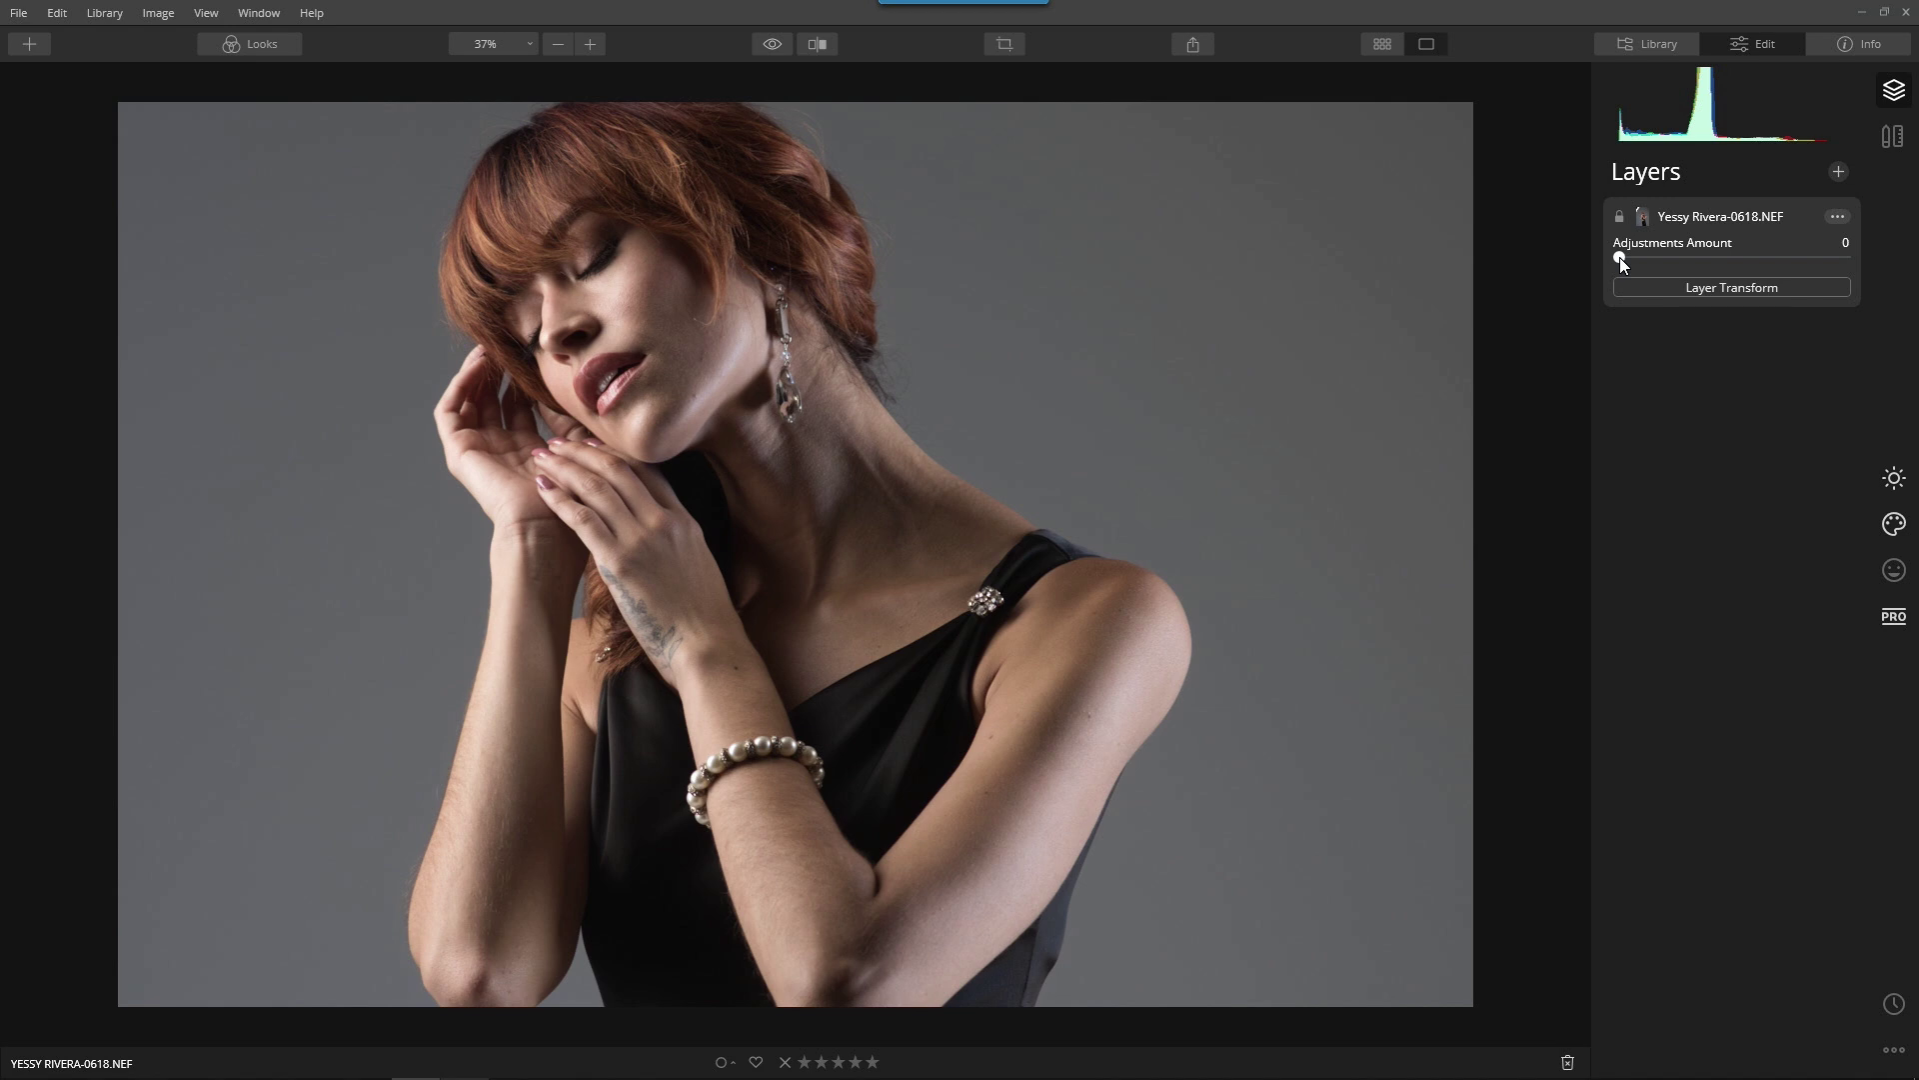
{"action": "left_click_drag", "start_coordinate": [1619, 256], "coordinate": [1780, 263]}
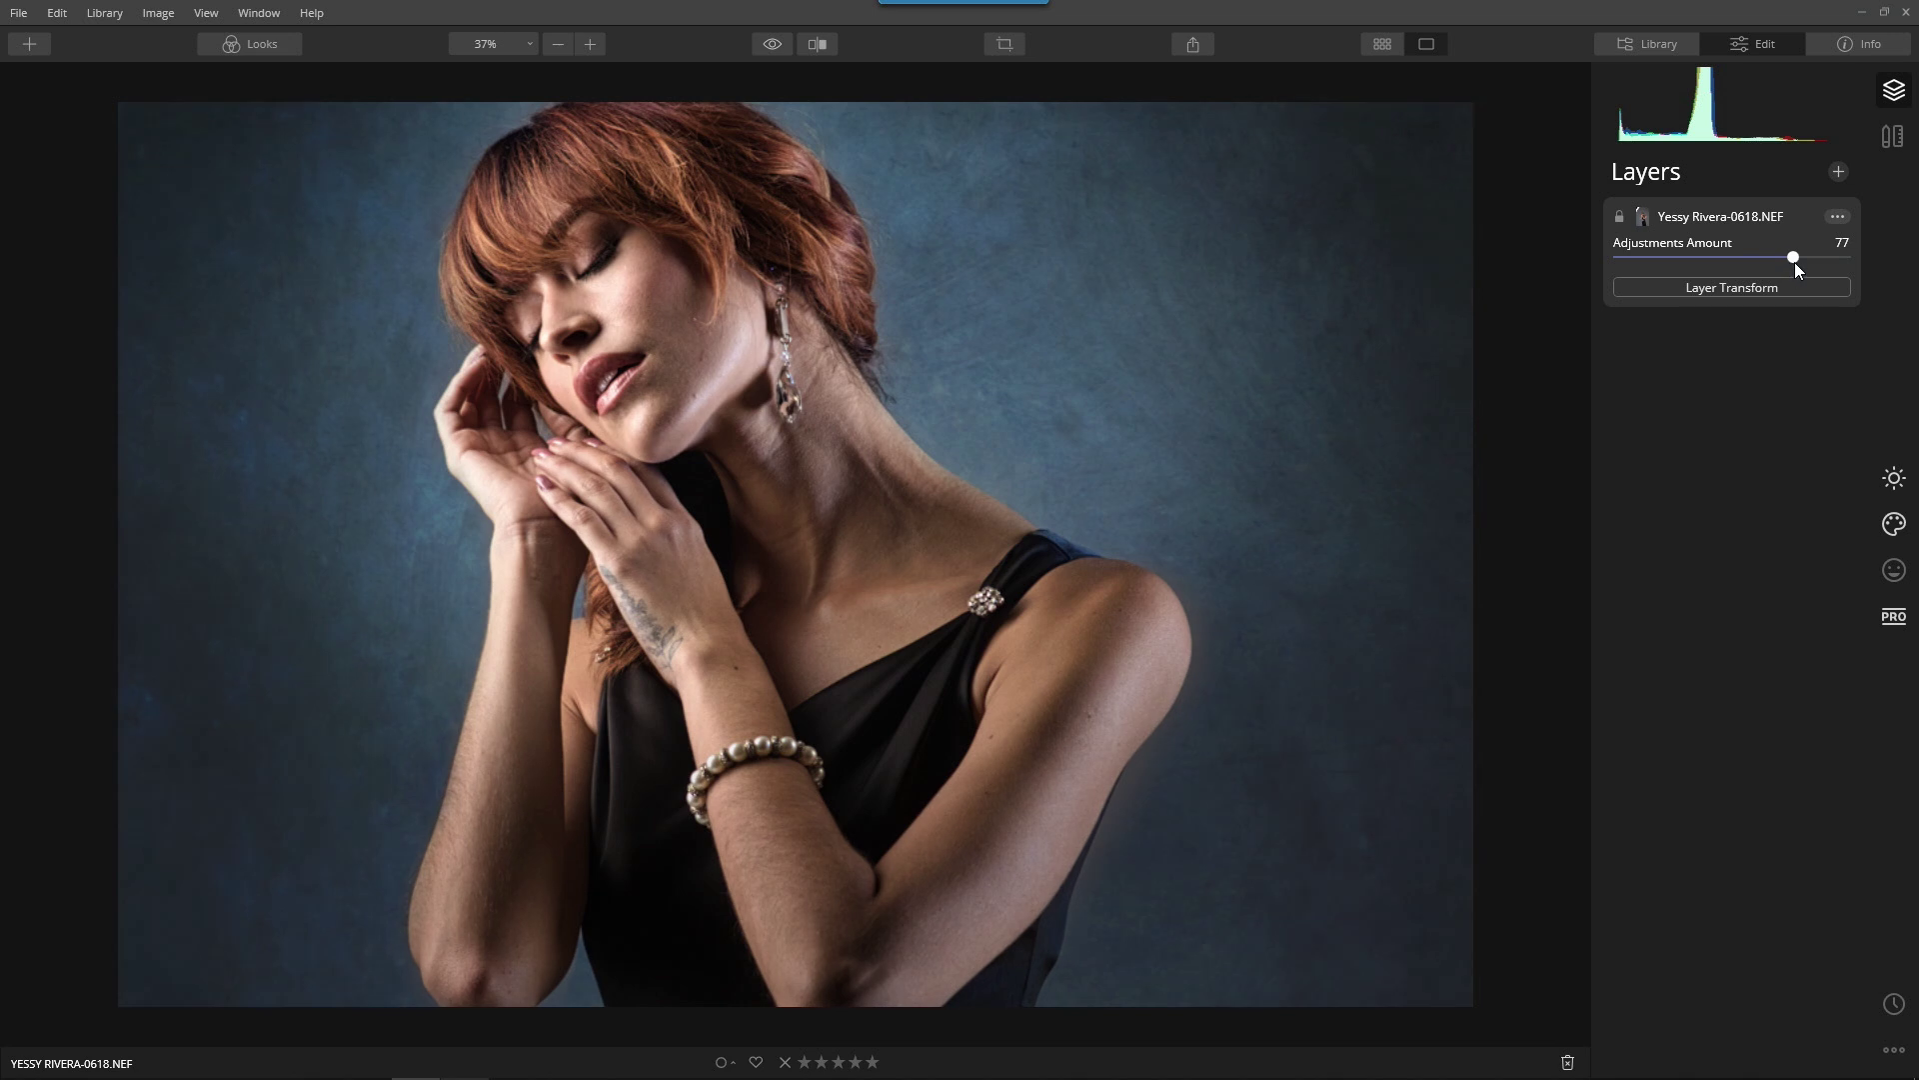
{"action": "left_click_drag", "start_coordinate": [1809, 262], "coordinate": [1819, 264]}
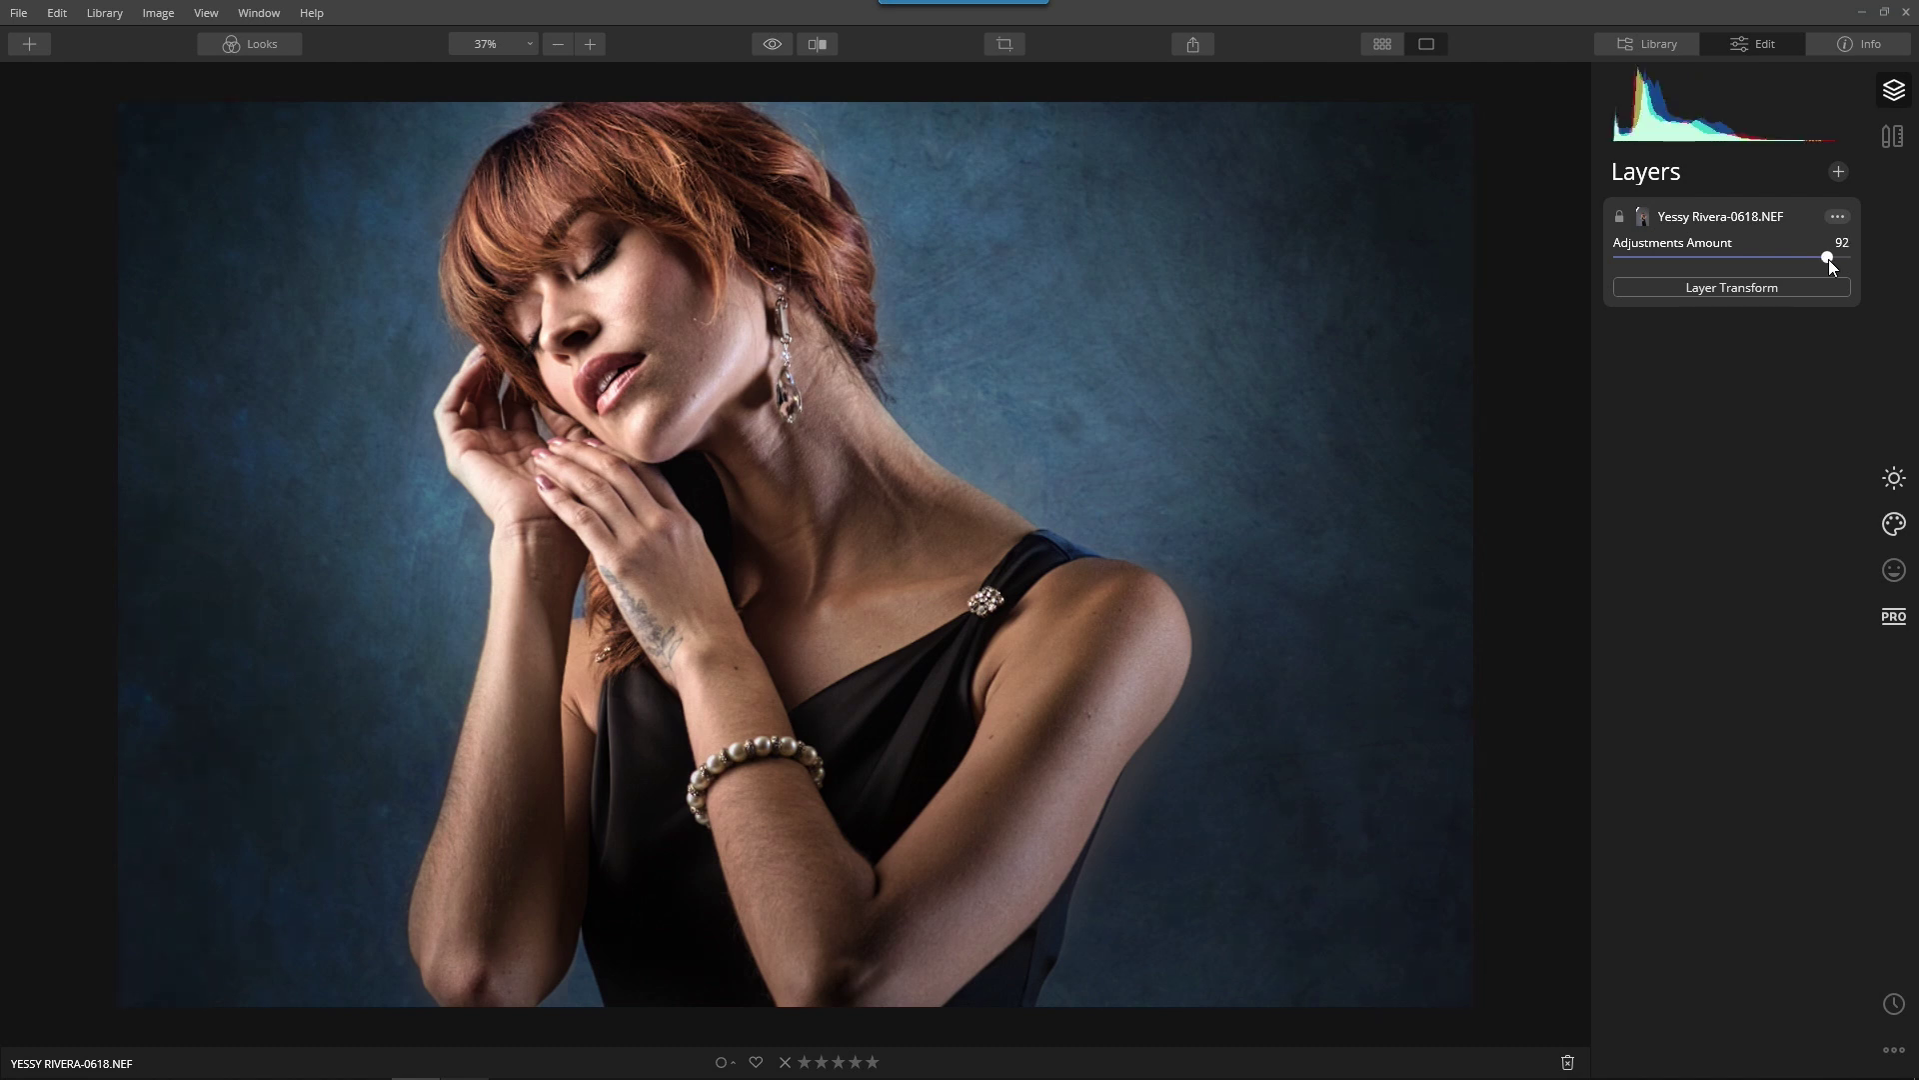
{"action": "left_click", "coordinate": [772, 45]}
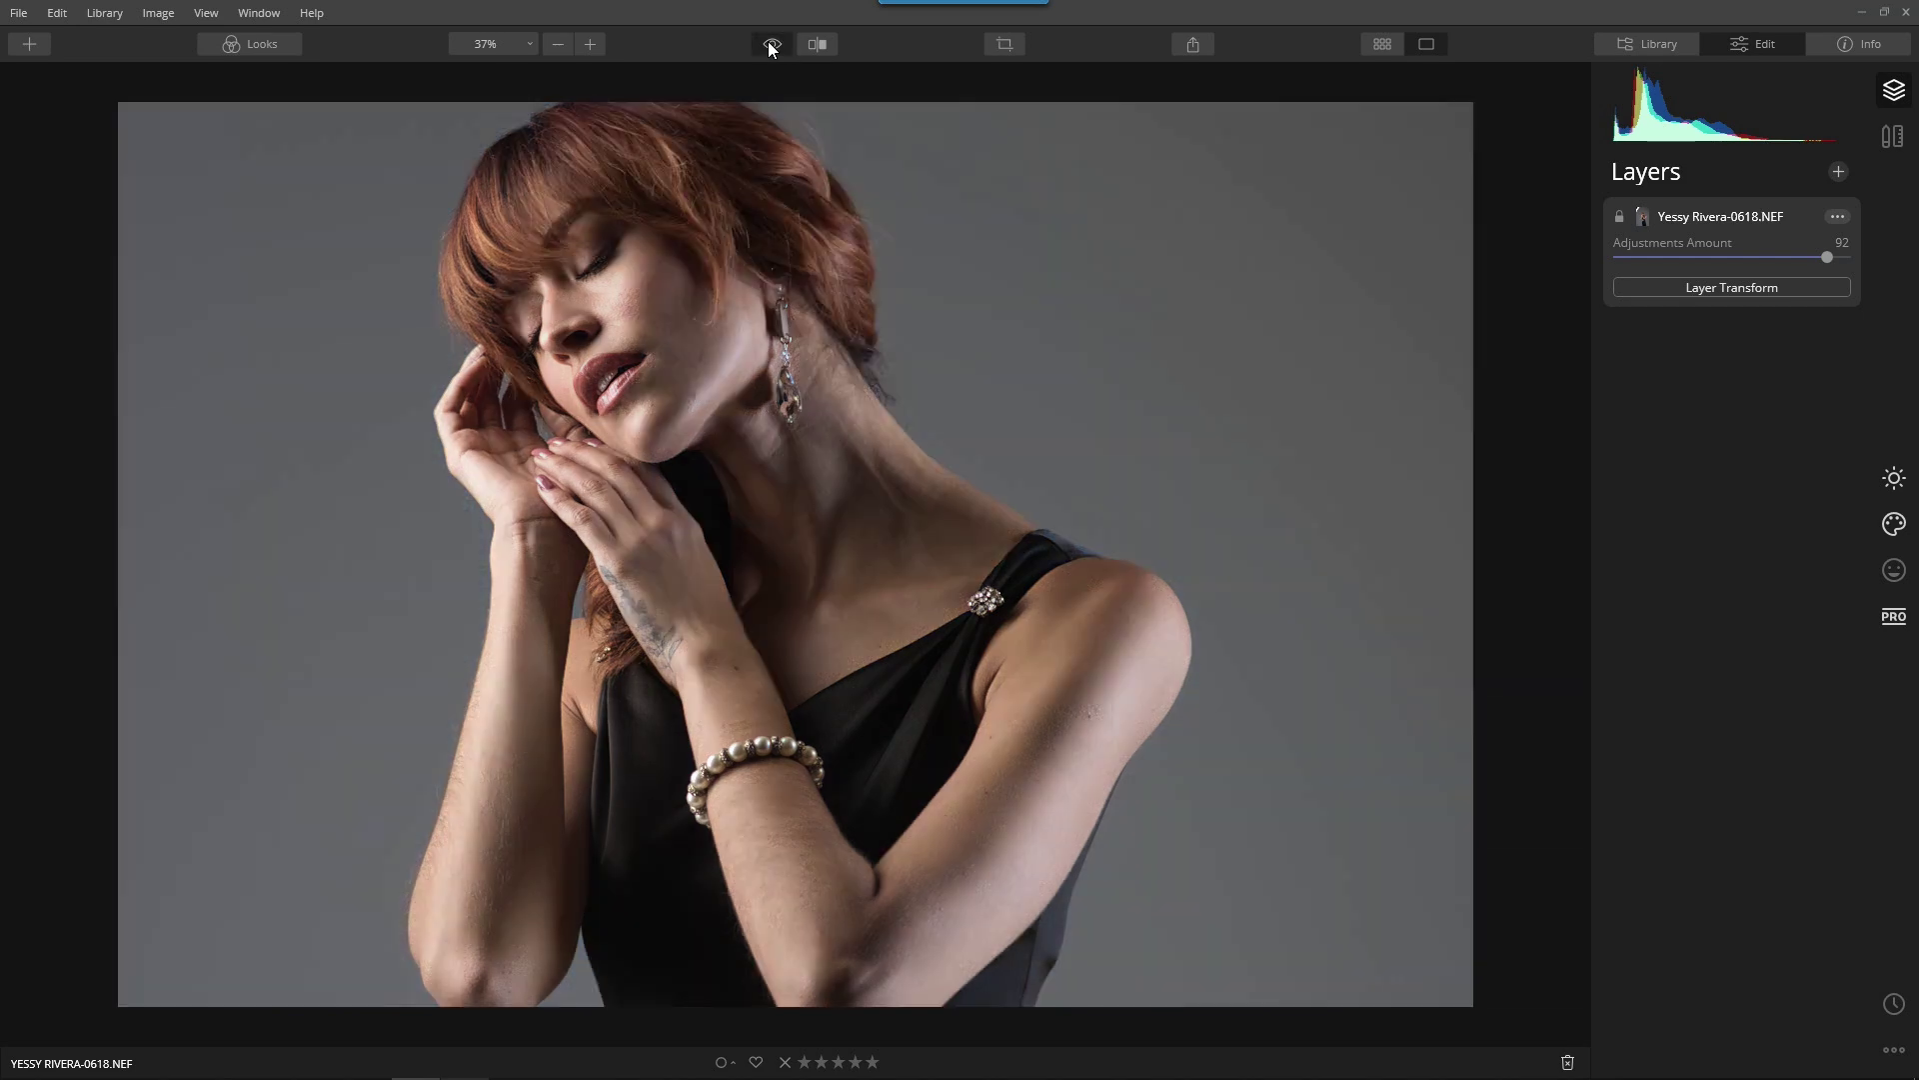
{"action": "left_click", "coordinate": [772, 45]}
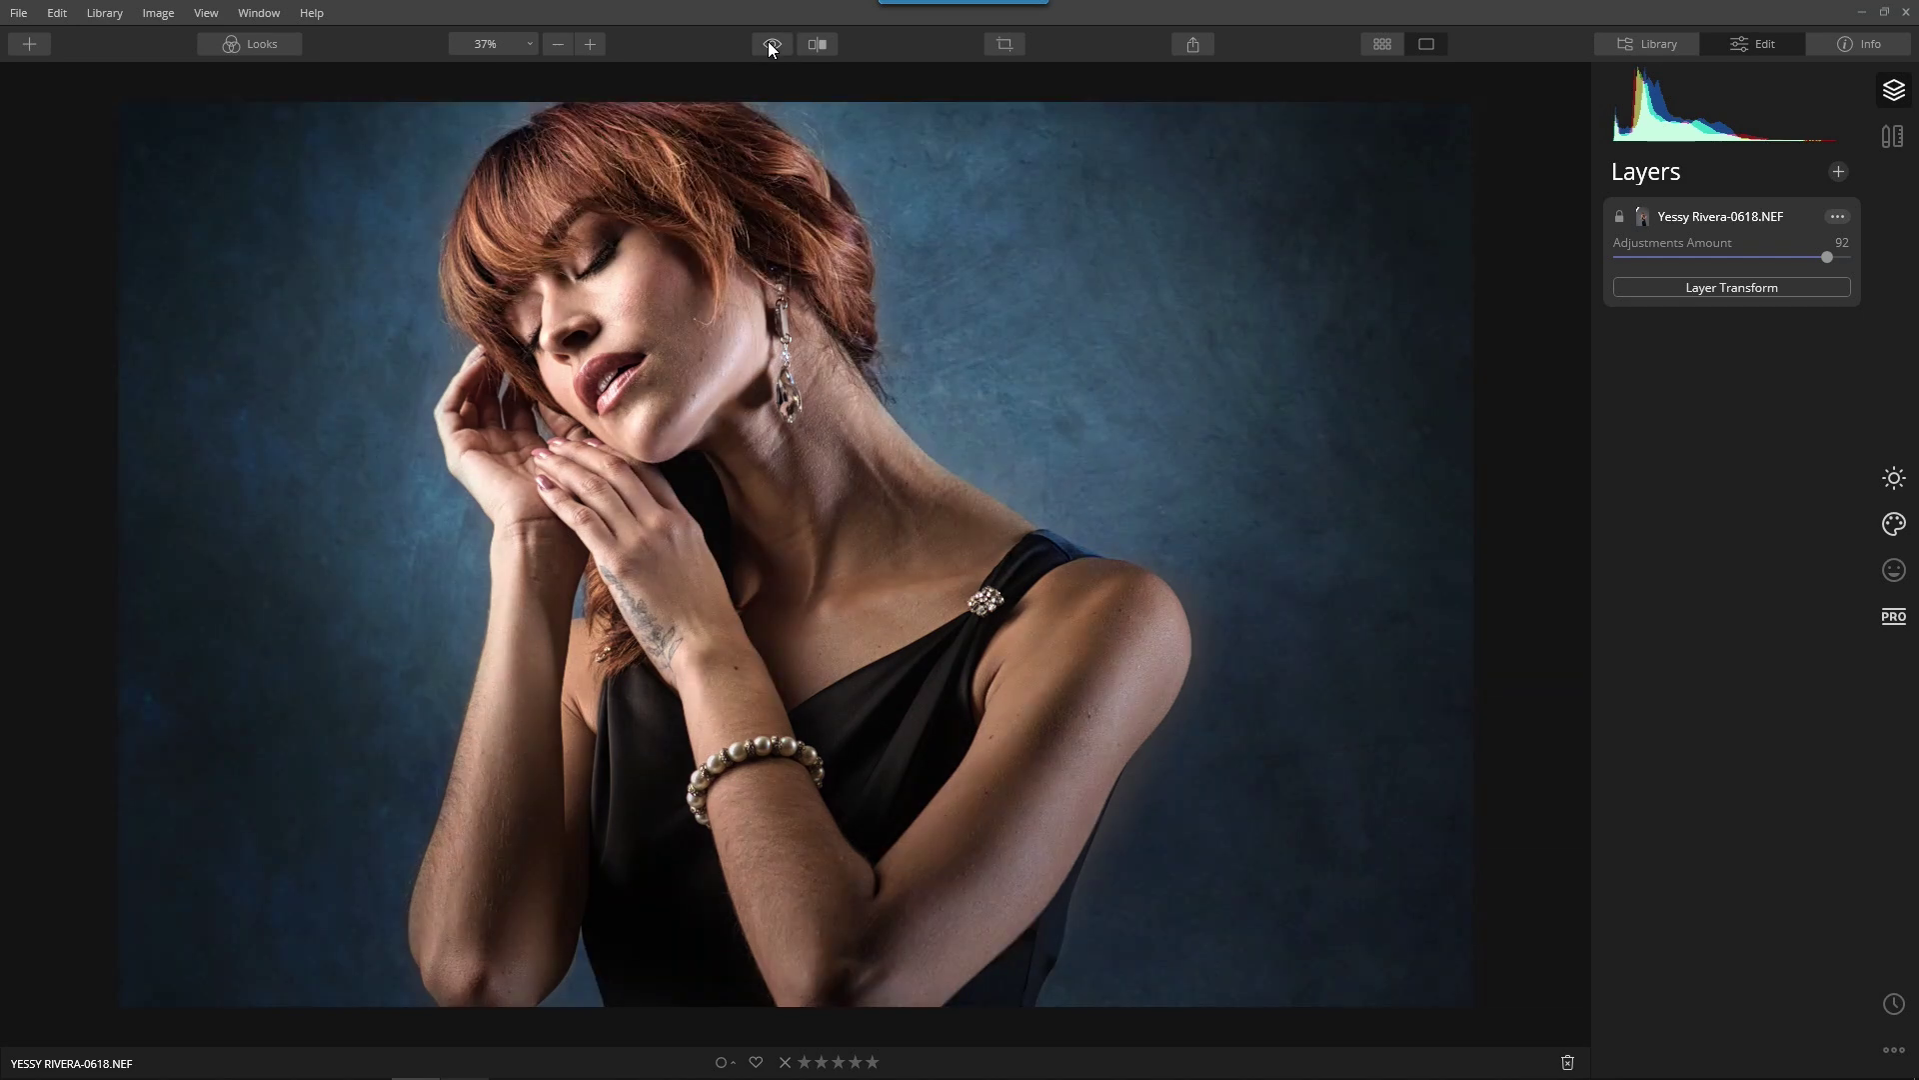